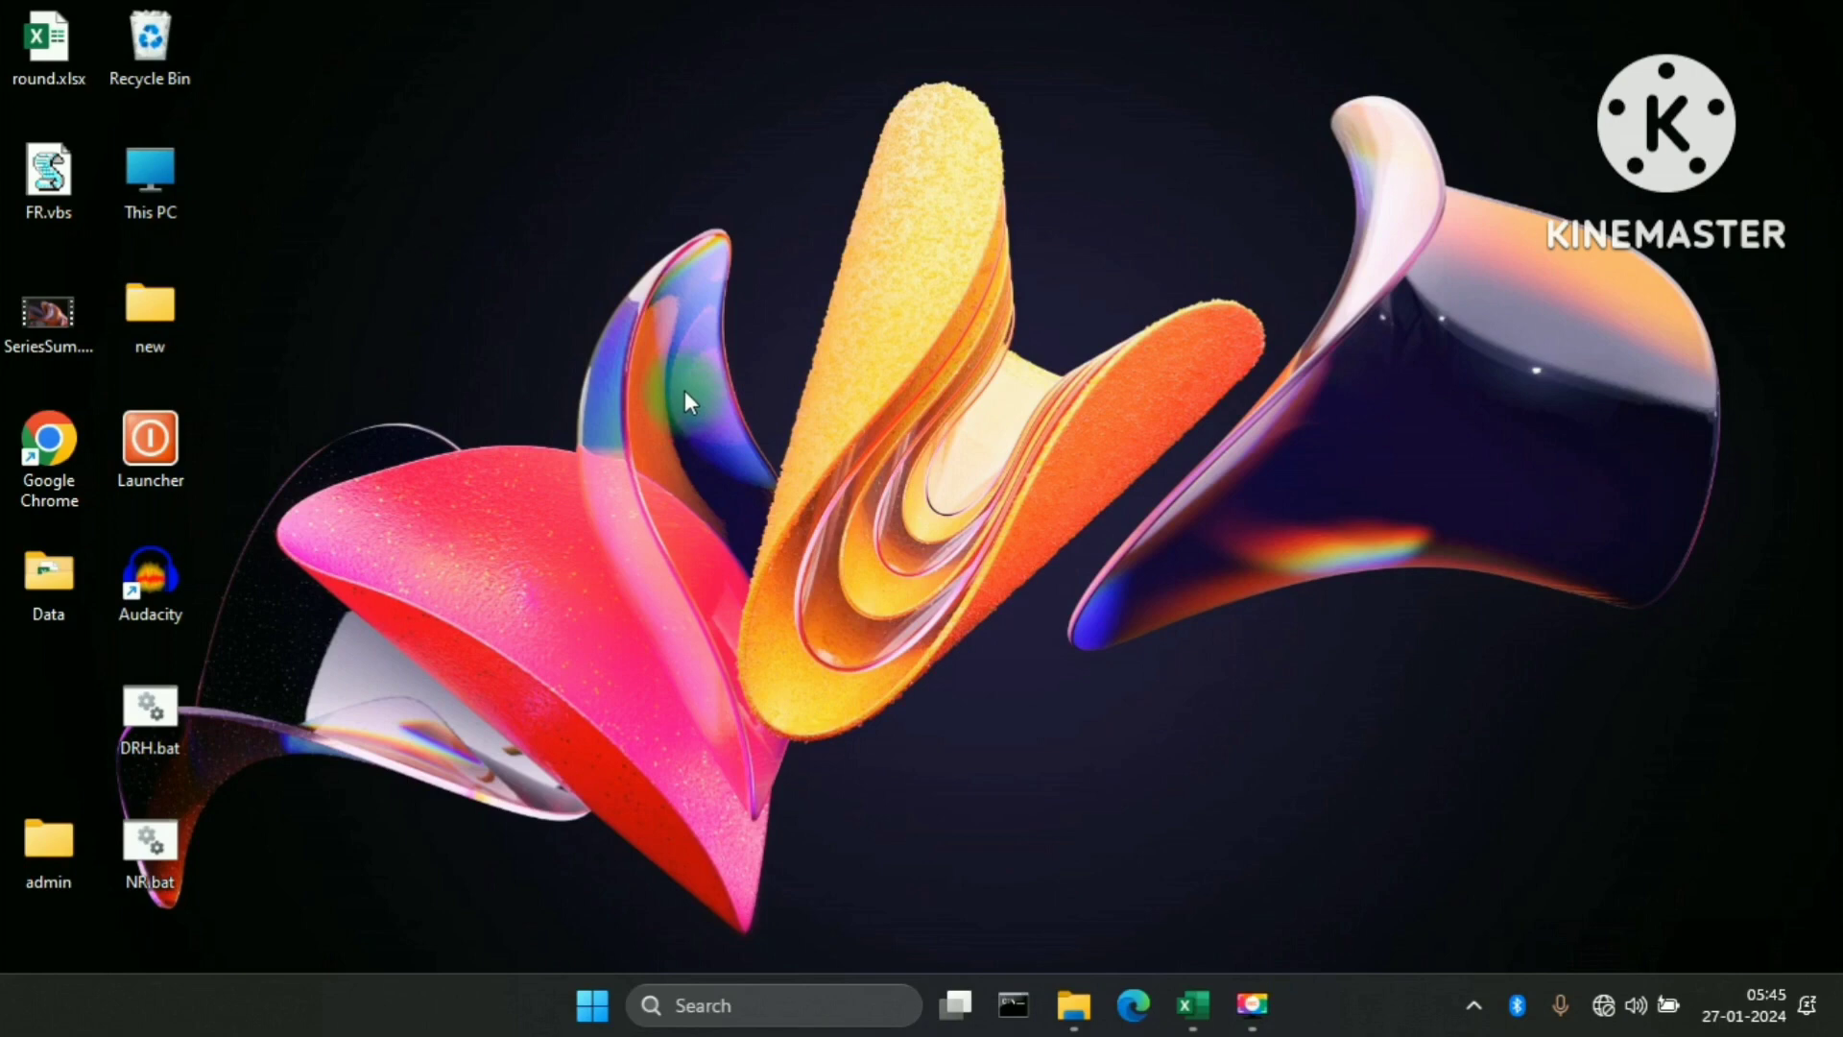
pyautogui.moveTo(685, 390); pyautogui.dragTo(1219, 722)
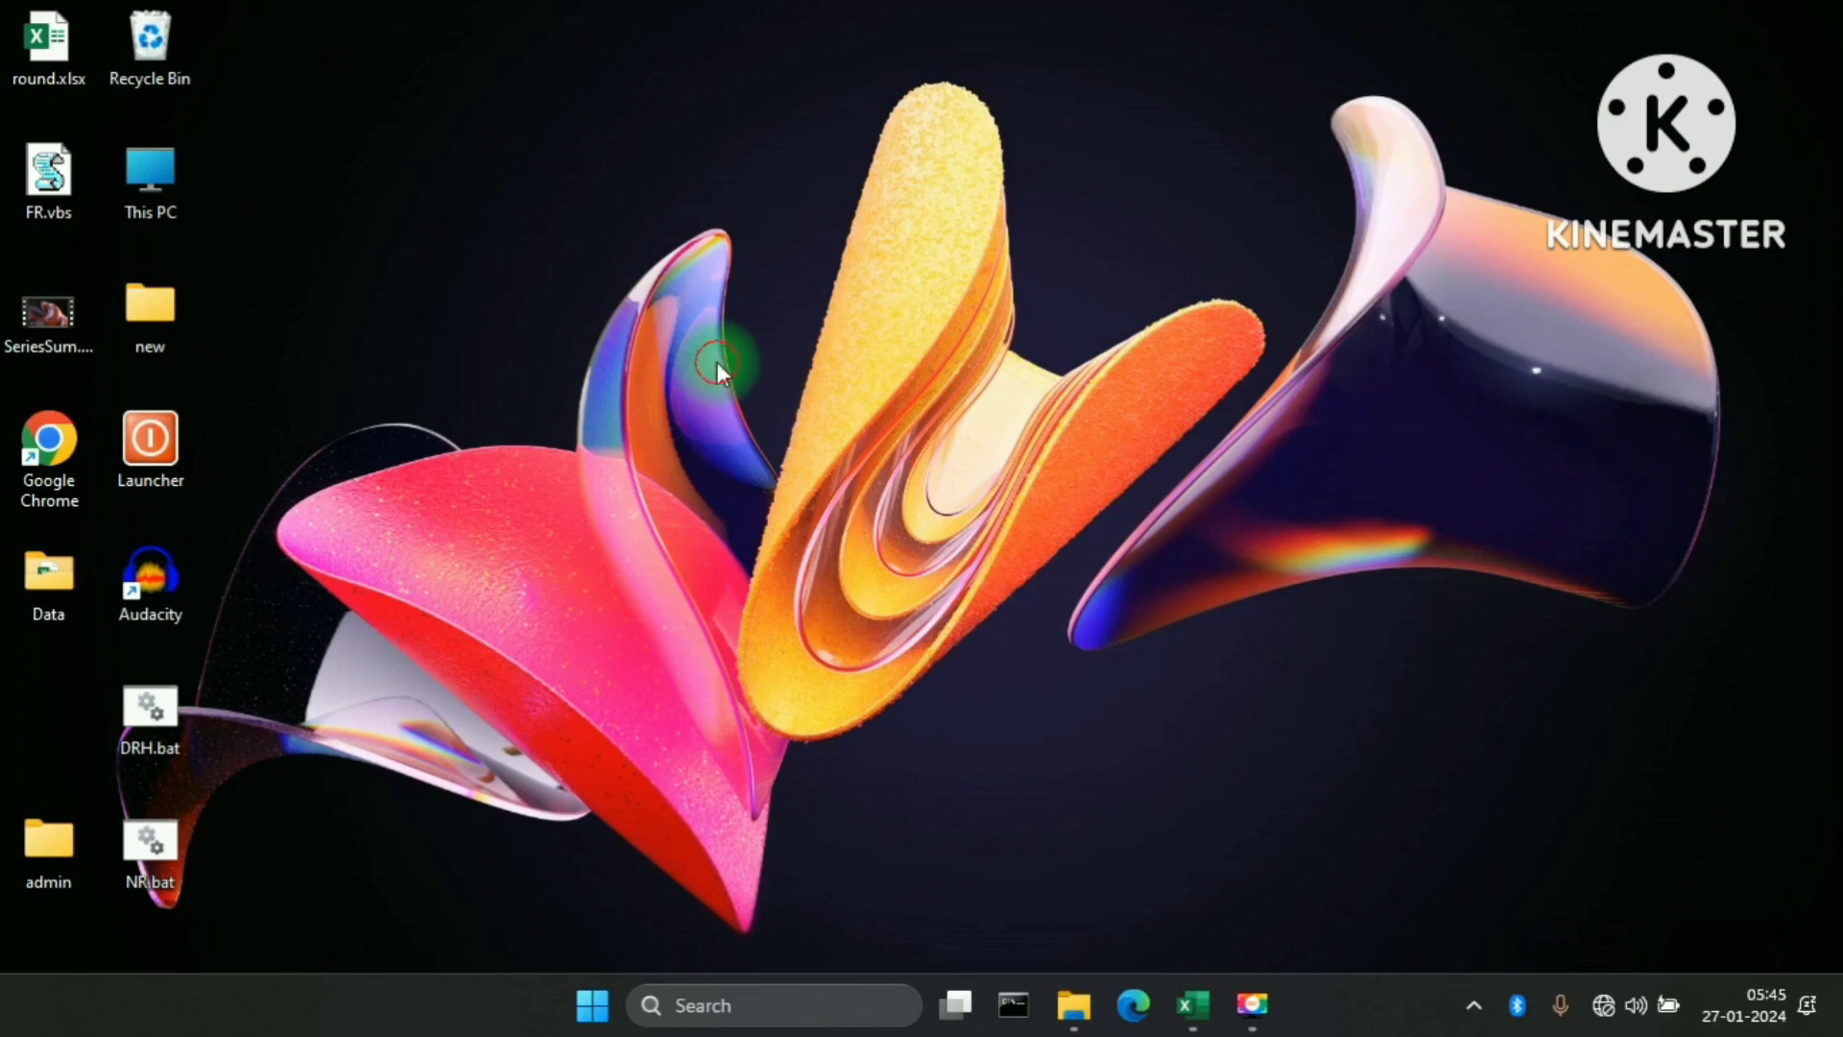
pyautogui.moveTo(719, 364); pyautogui.dragTo(1037, 626)
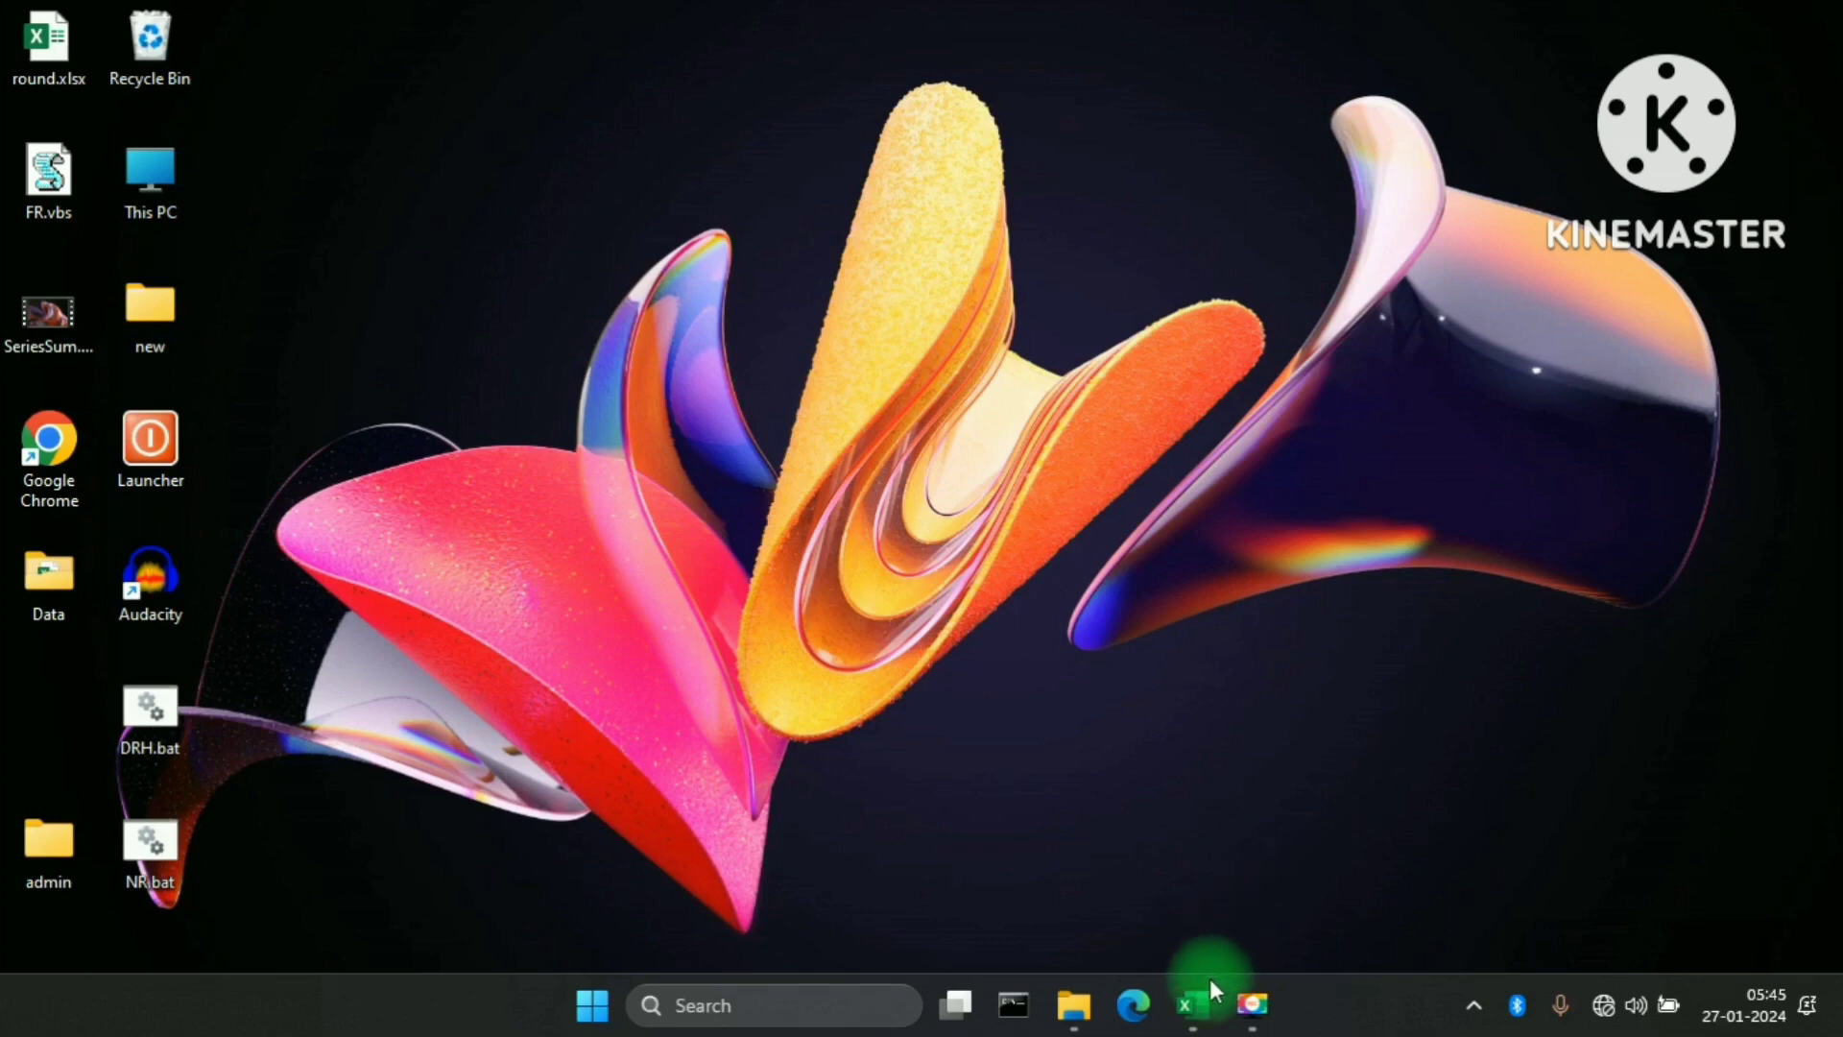
# - Switch to the open Book1 workbook in Excel
pyautogui.moveTo(1207, 988)
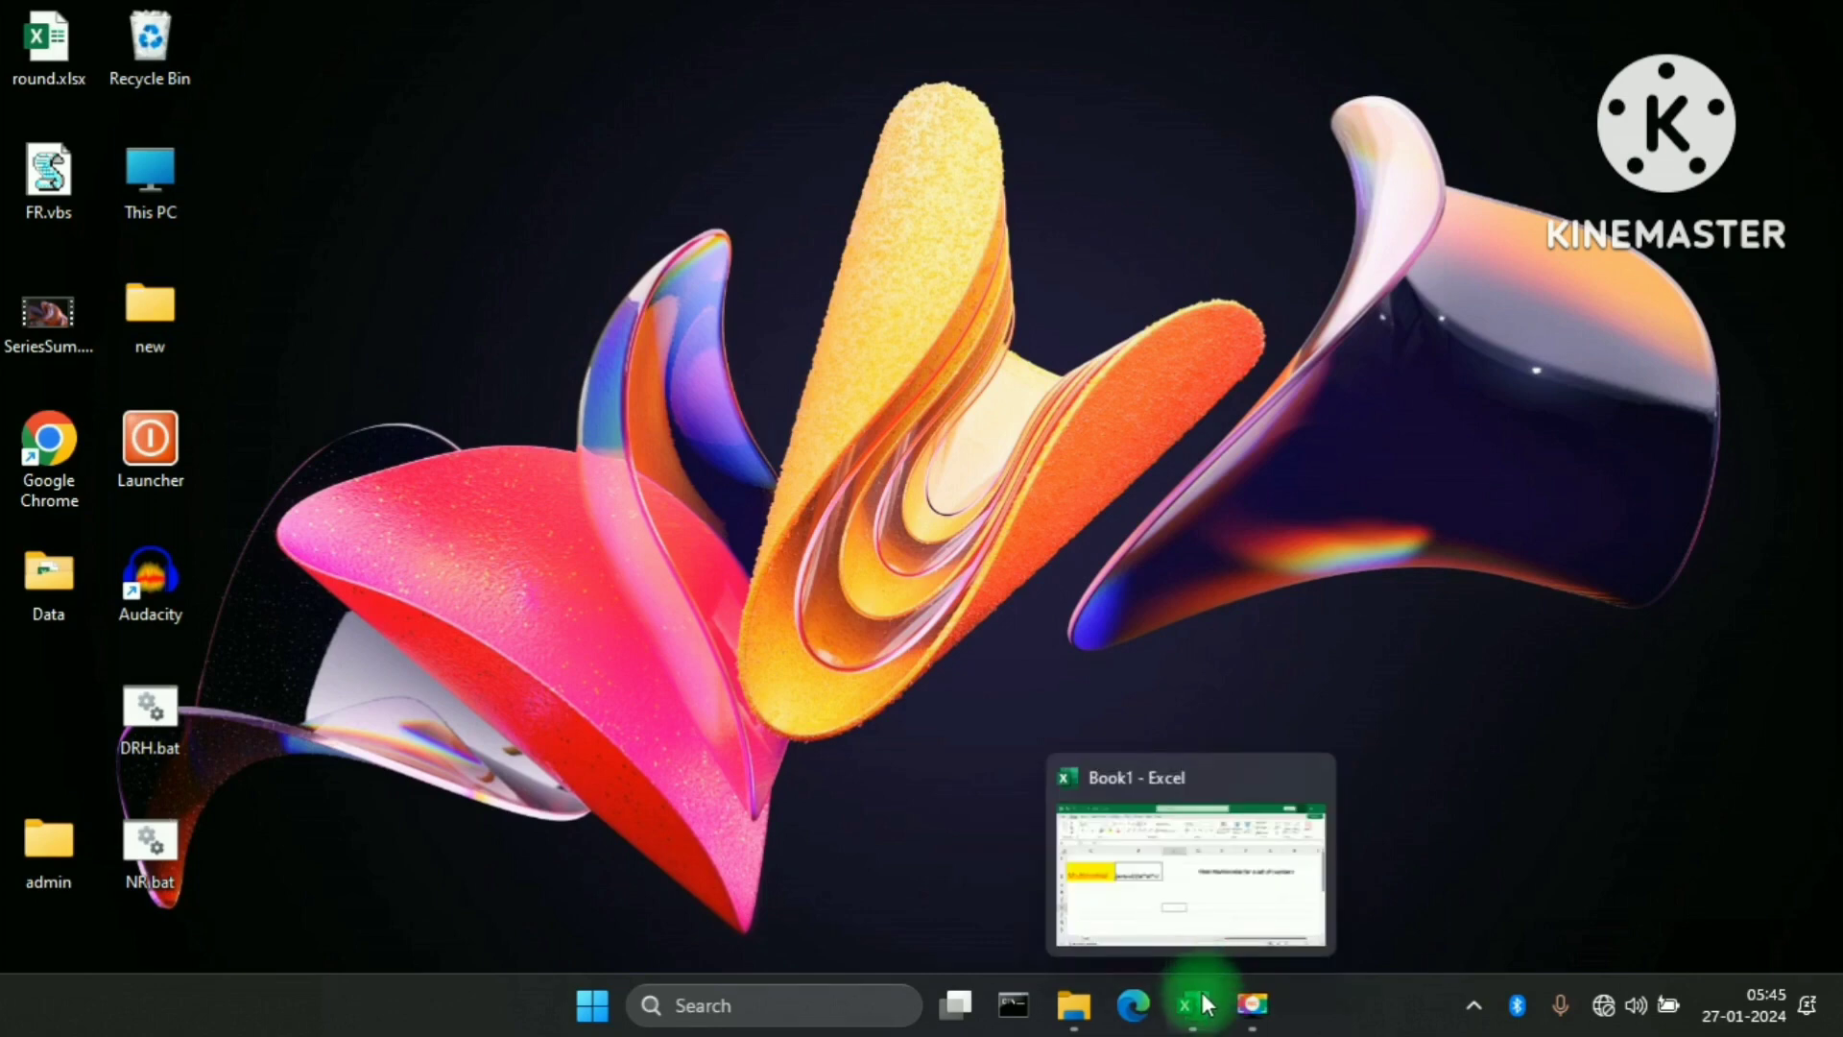
pyautogui.click(1207, 1004)
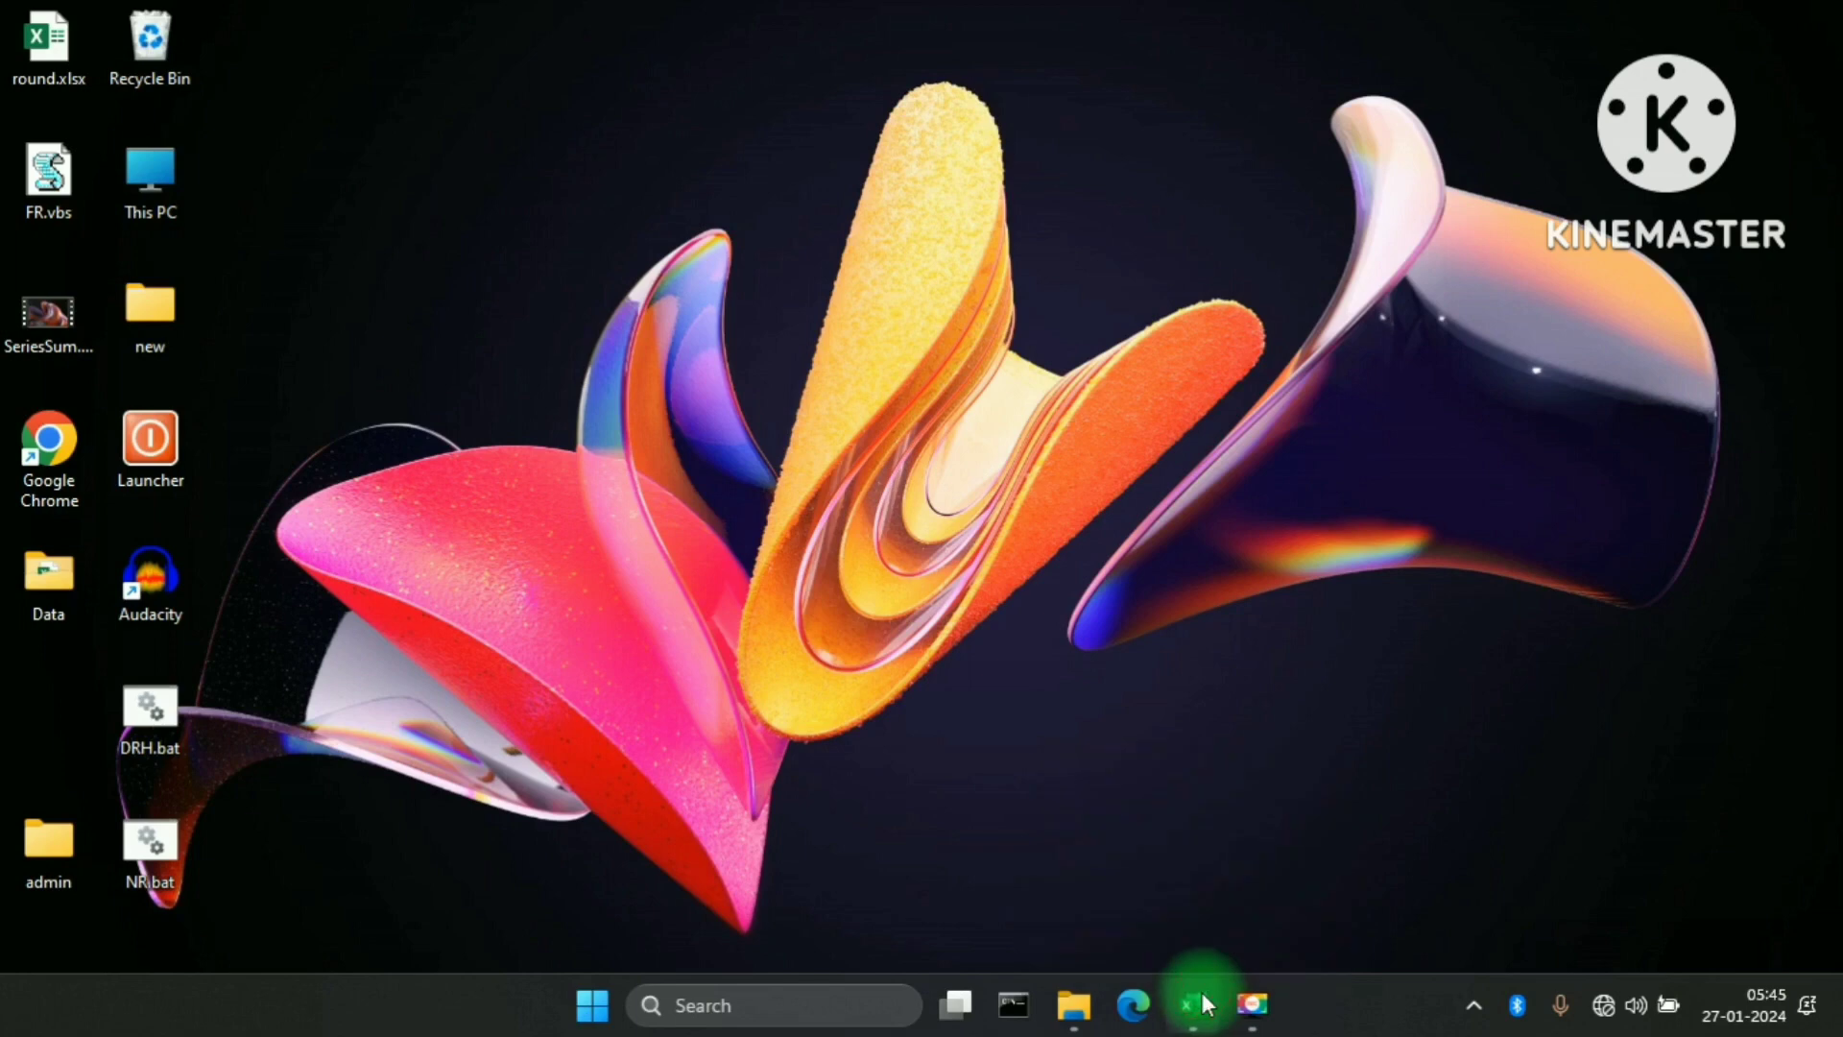
pyautogui.click(1203, 1002)
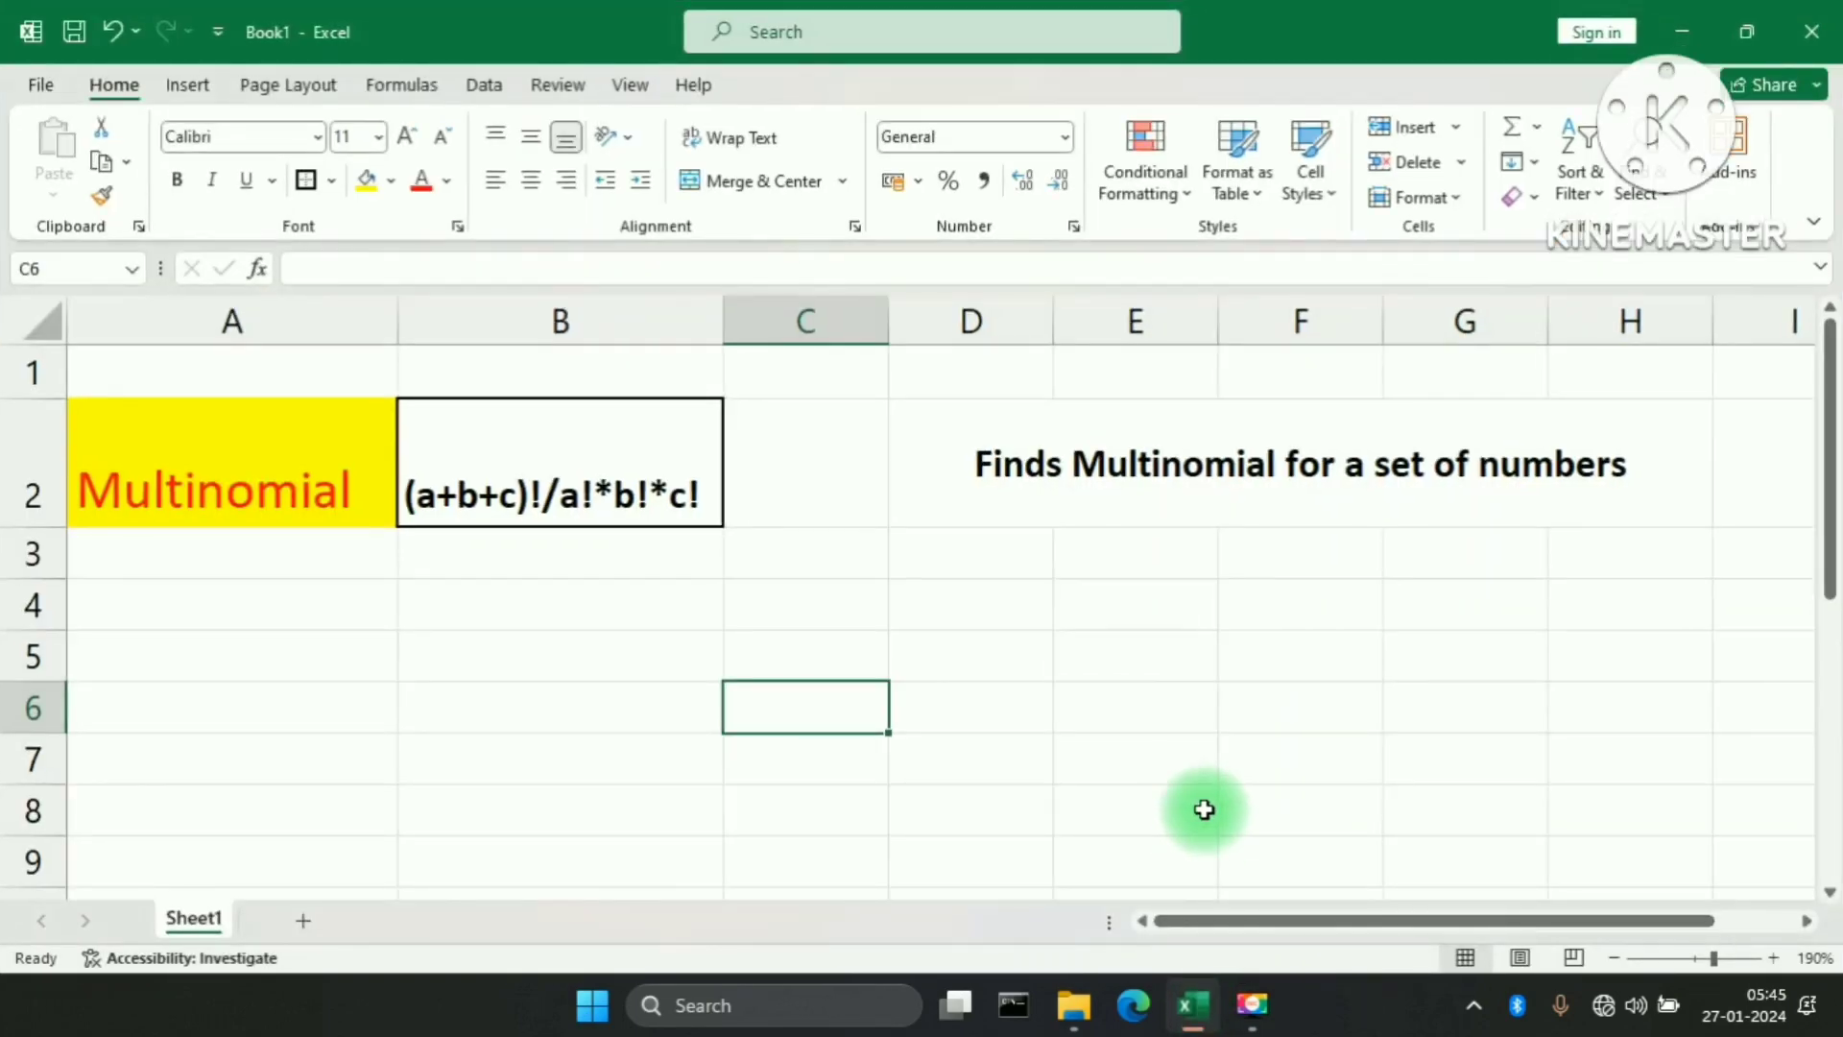
pyautogui.click(1004, 628)
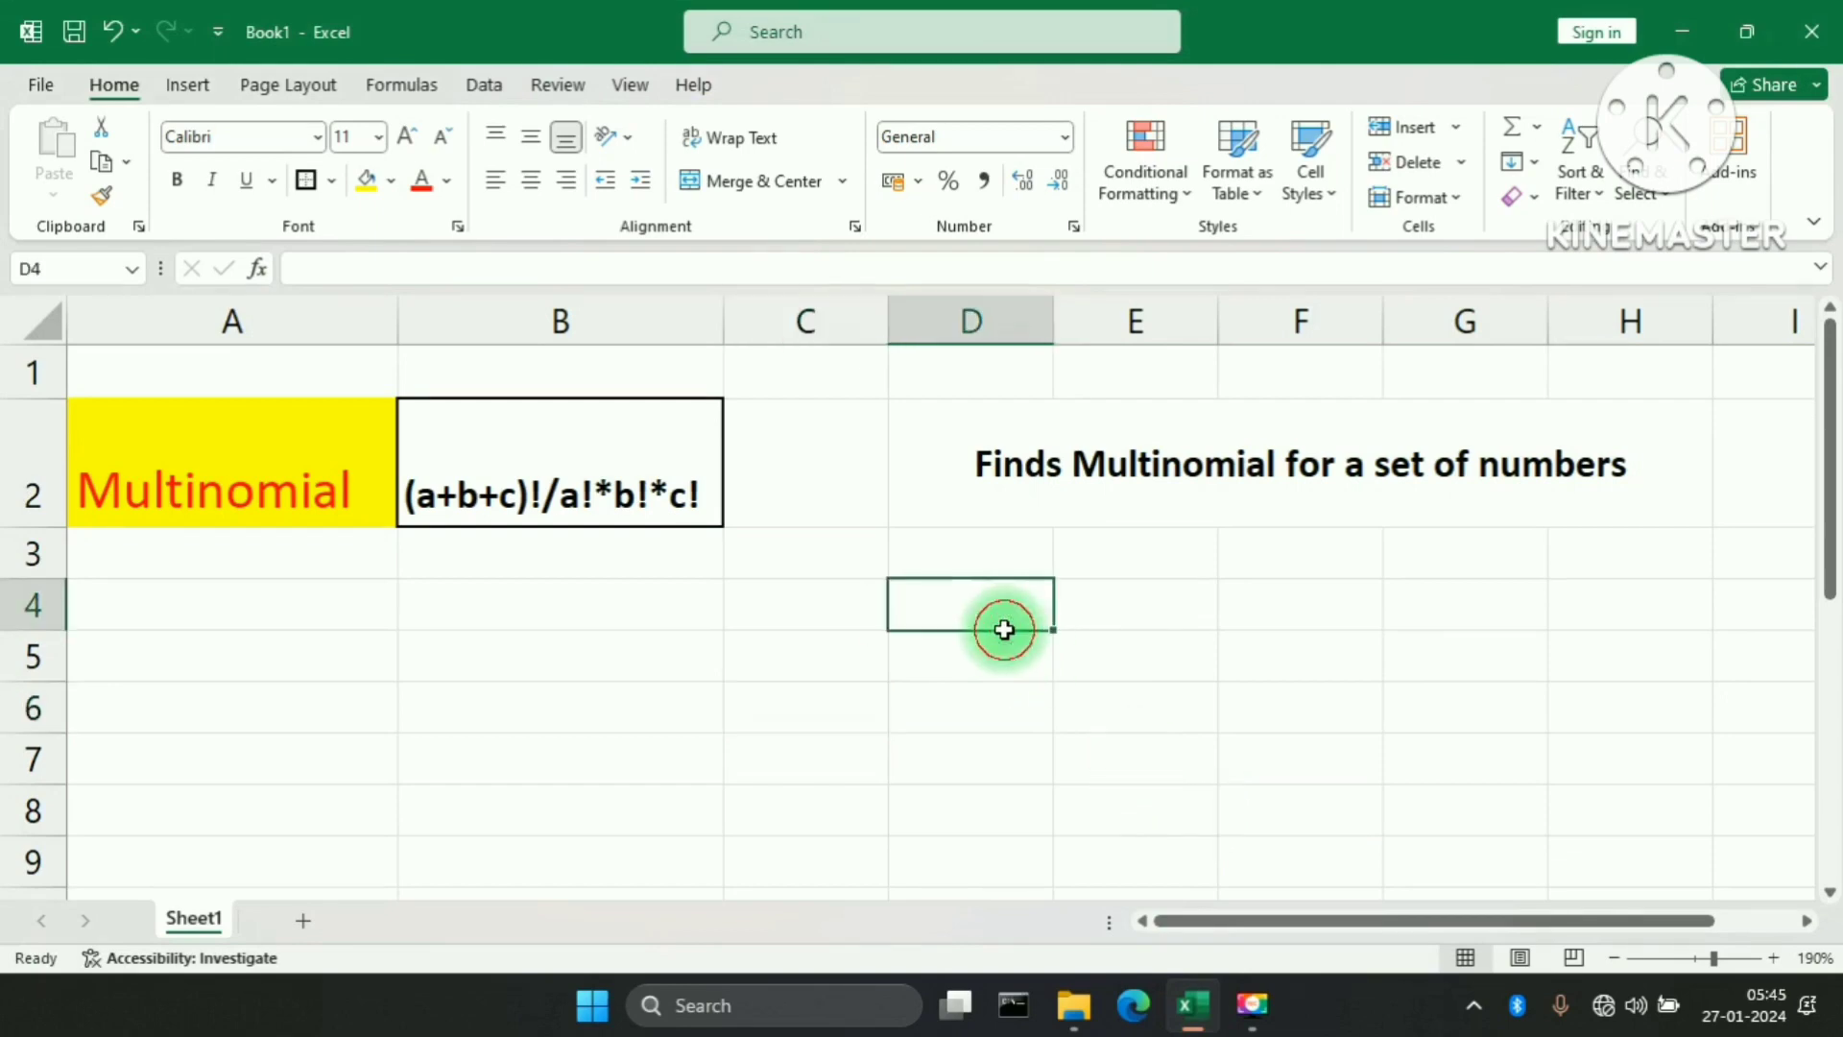
pyautogui.click(580, 585)
pyautogui.click(248, 481)
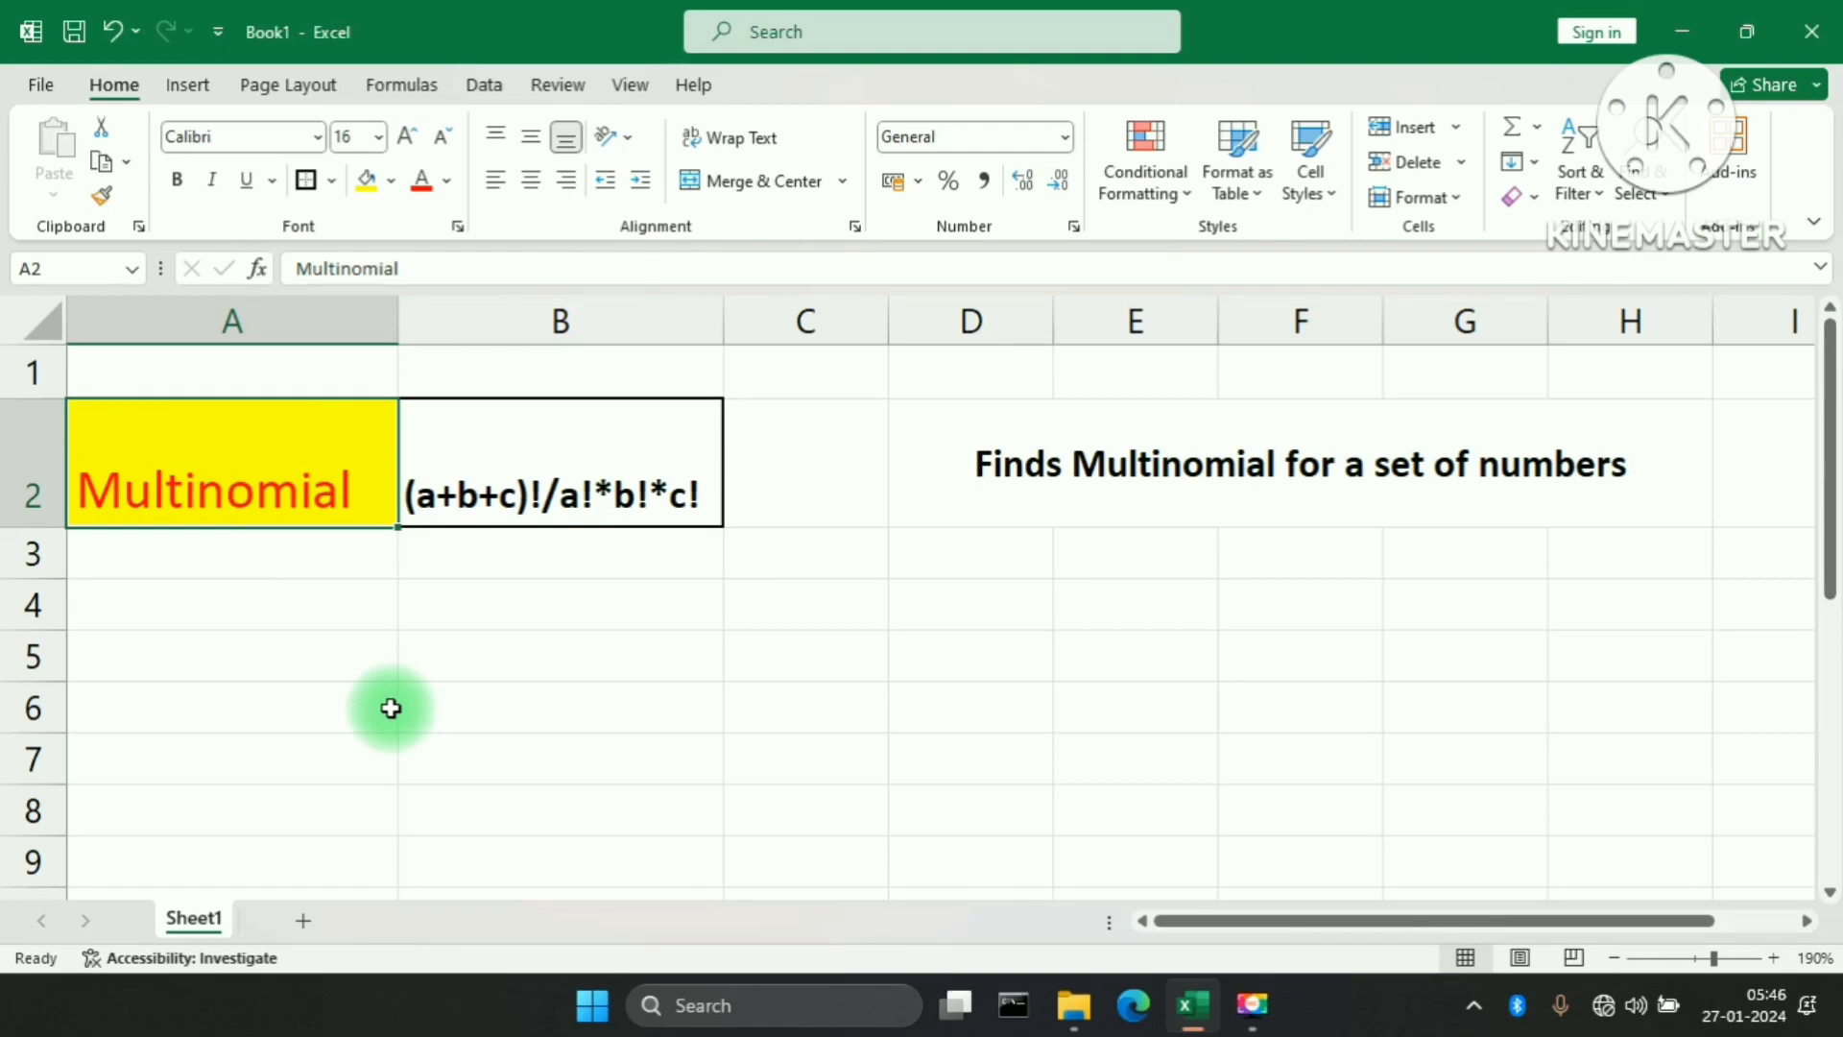
pyautogui.click(543, 638)
pyautogui.click(1064, 480)
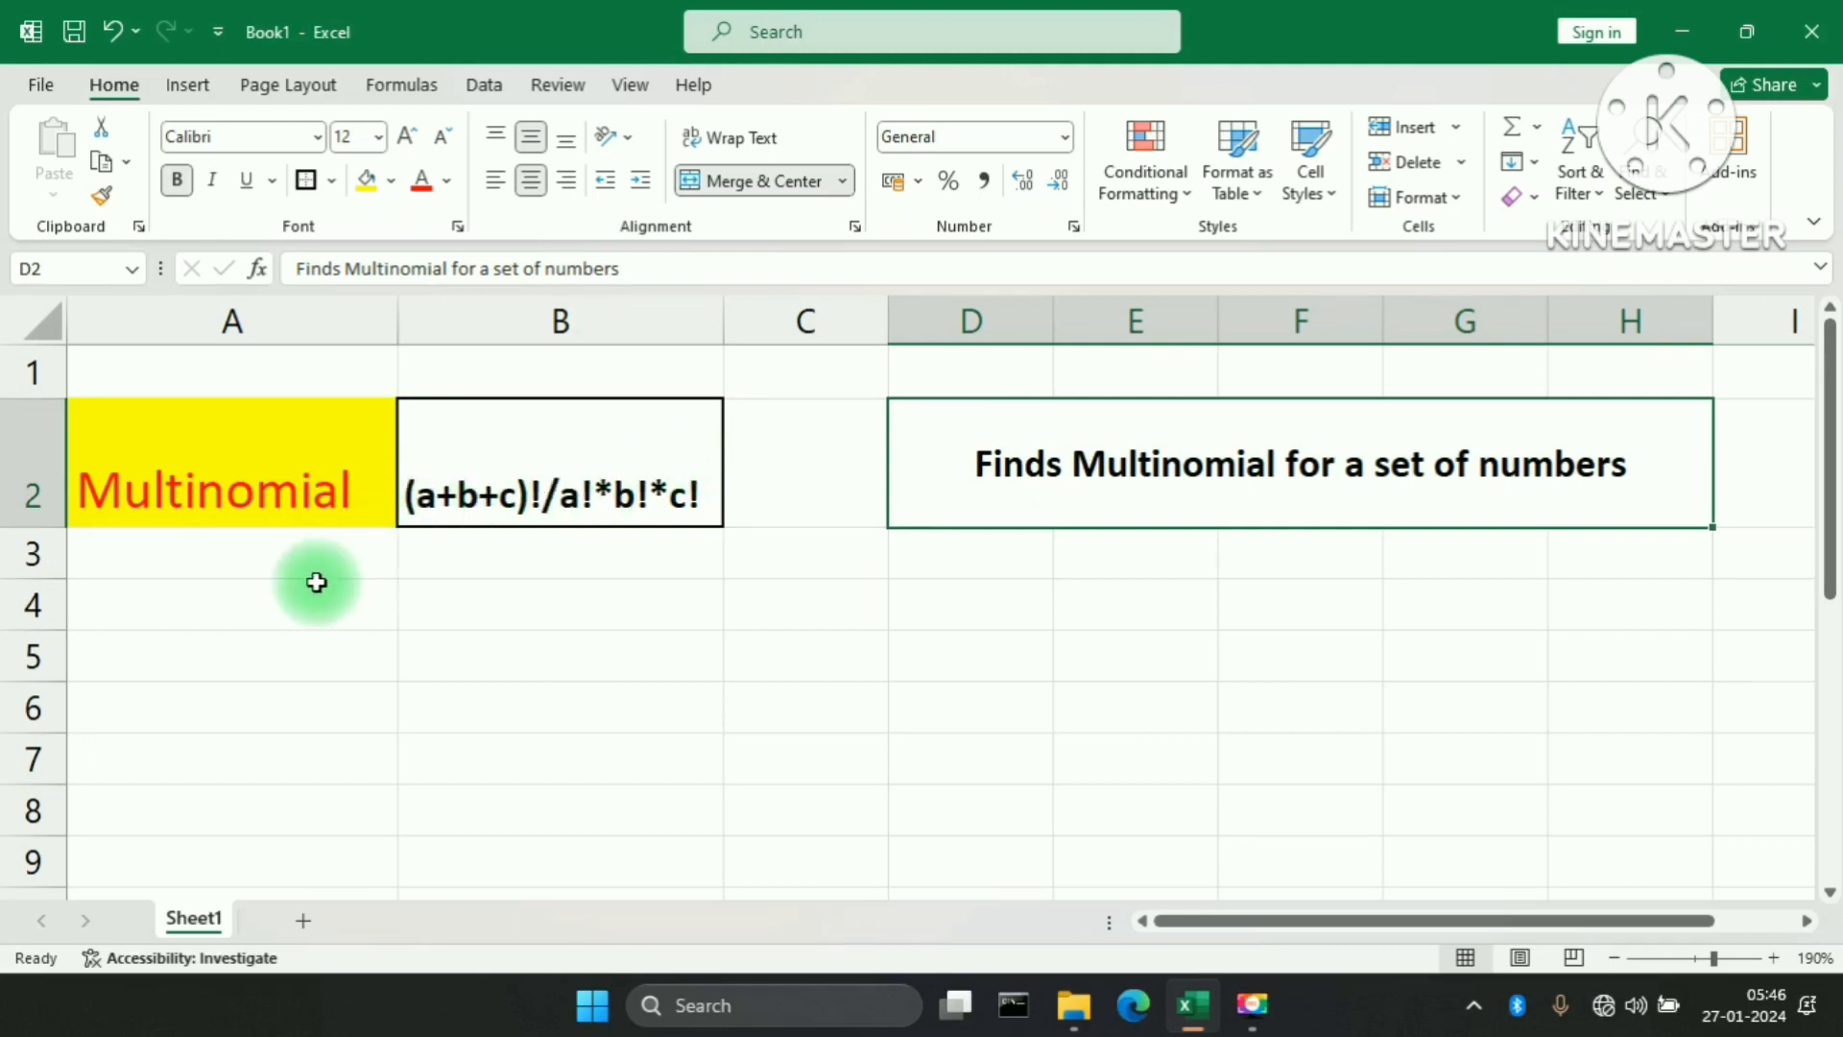
# - Enter the labels a, b and c in cells A4 to A6, below the Multinomial heading
pyautogui.click(265, 609)
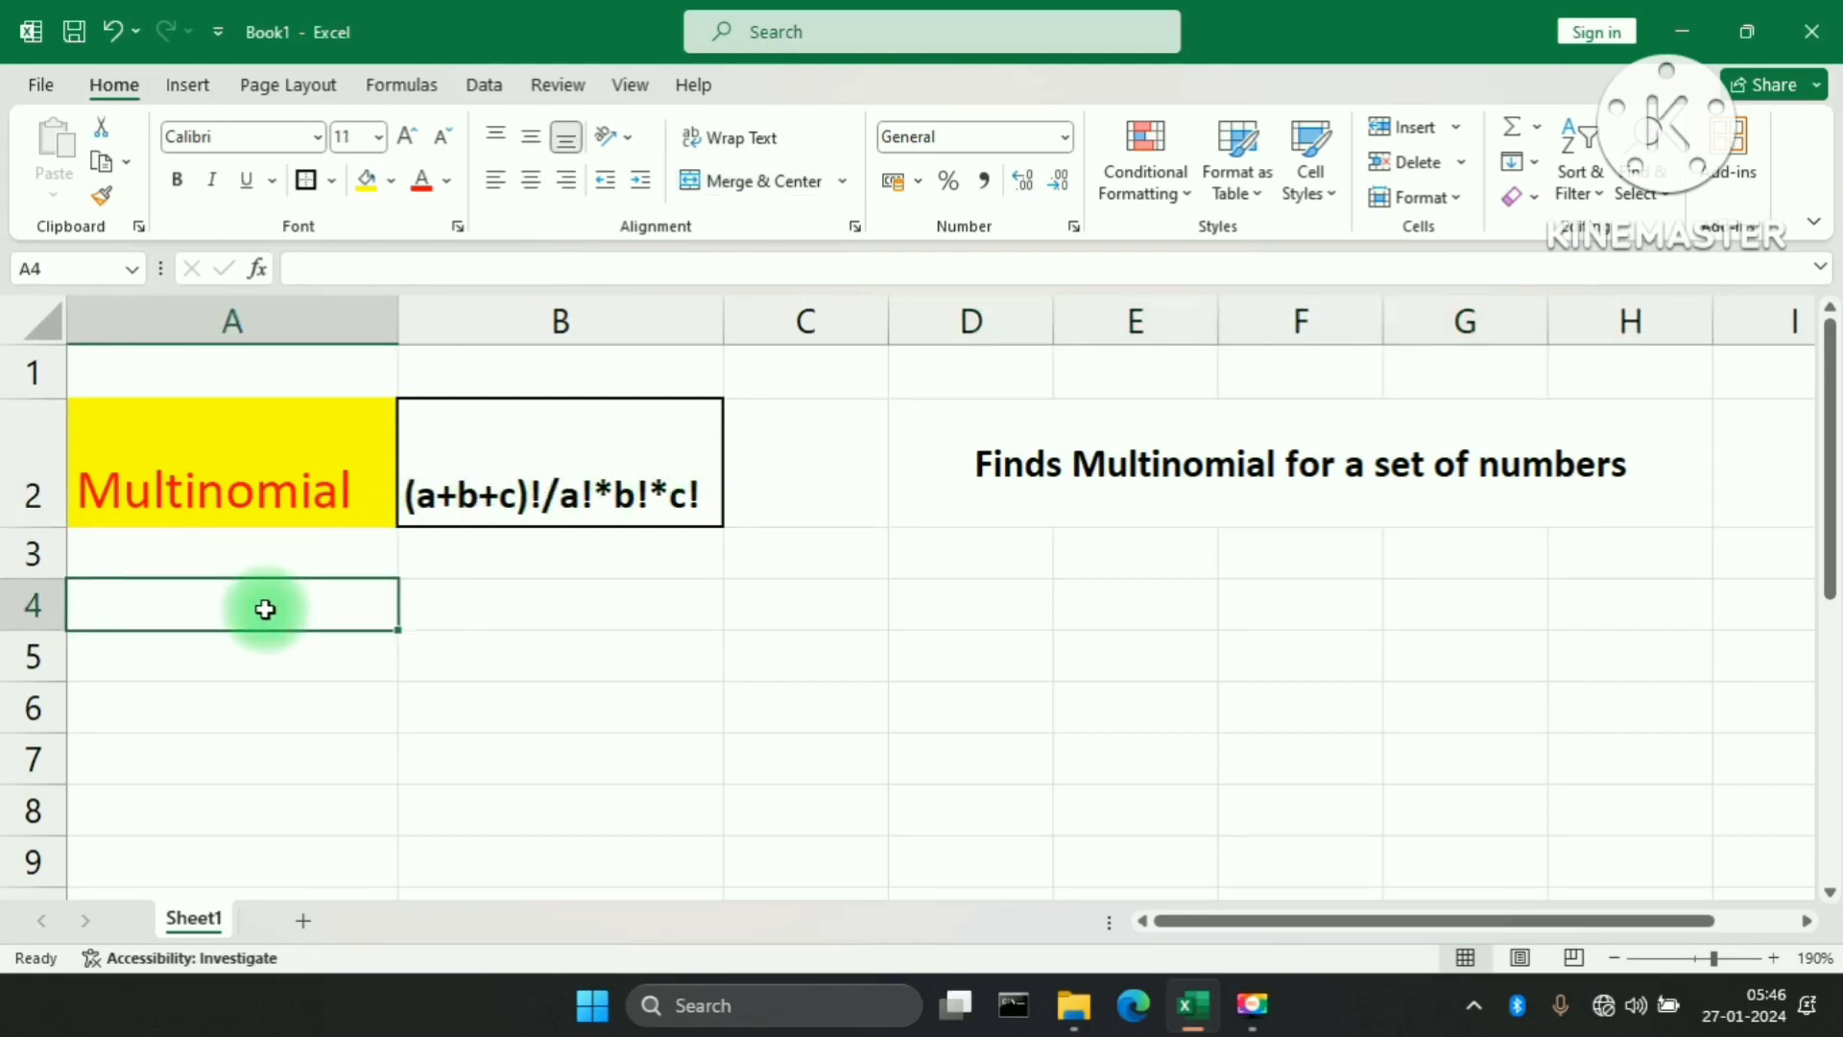
pyautogui.write('a')
pyautogui.press('Return')
pyautogui.write('b')
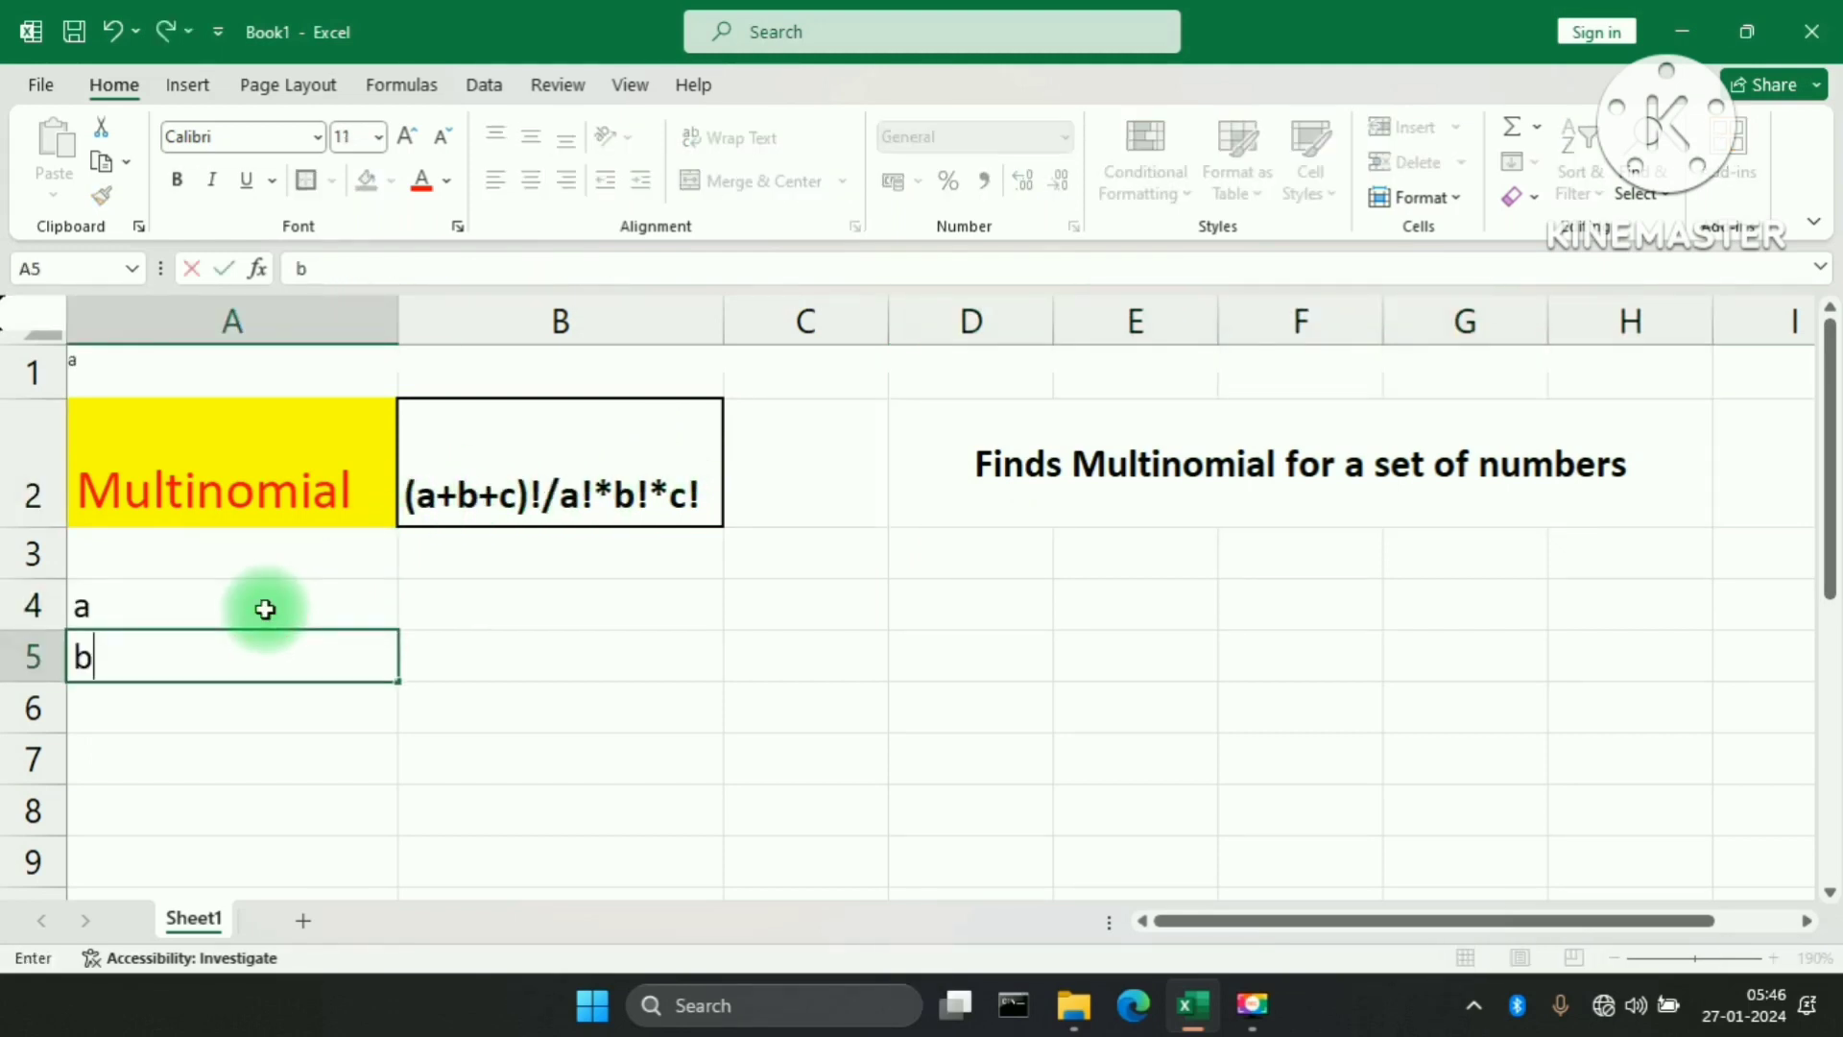
pyautogui.press('Return')
pyautogui.write('c')
pyautogui.press('Tab')
# - Enter the values 2, 3 and 4 in cells B4 to B6, beside the labels a, b and c
pyautogui.press('Up')
pyautogui.press('Up')
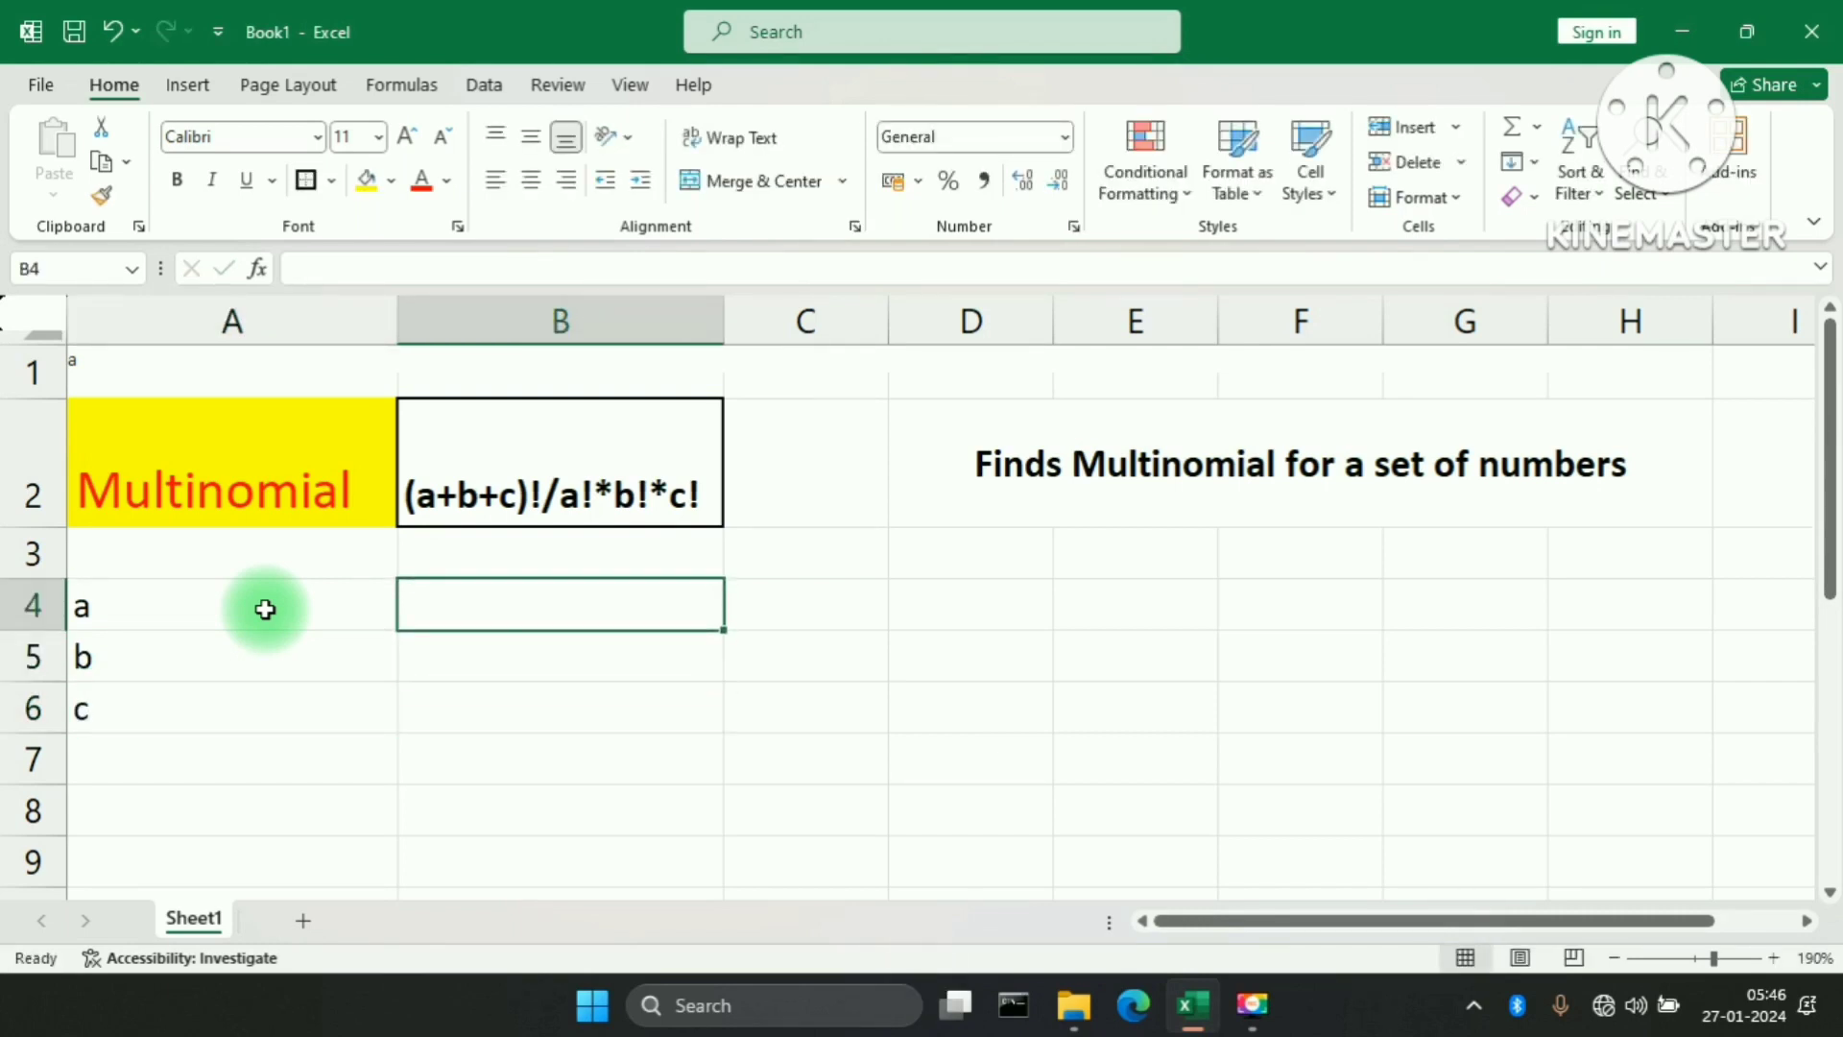
pyautogui.write('2')
pyautogui.press('Return')
pyautogui.write('3')
pyautogui.press('Return')
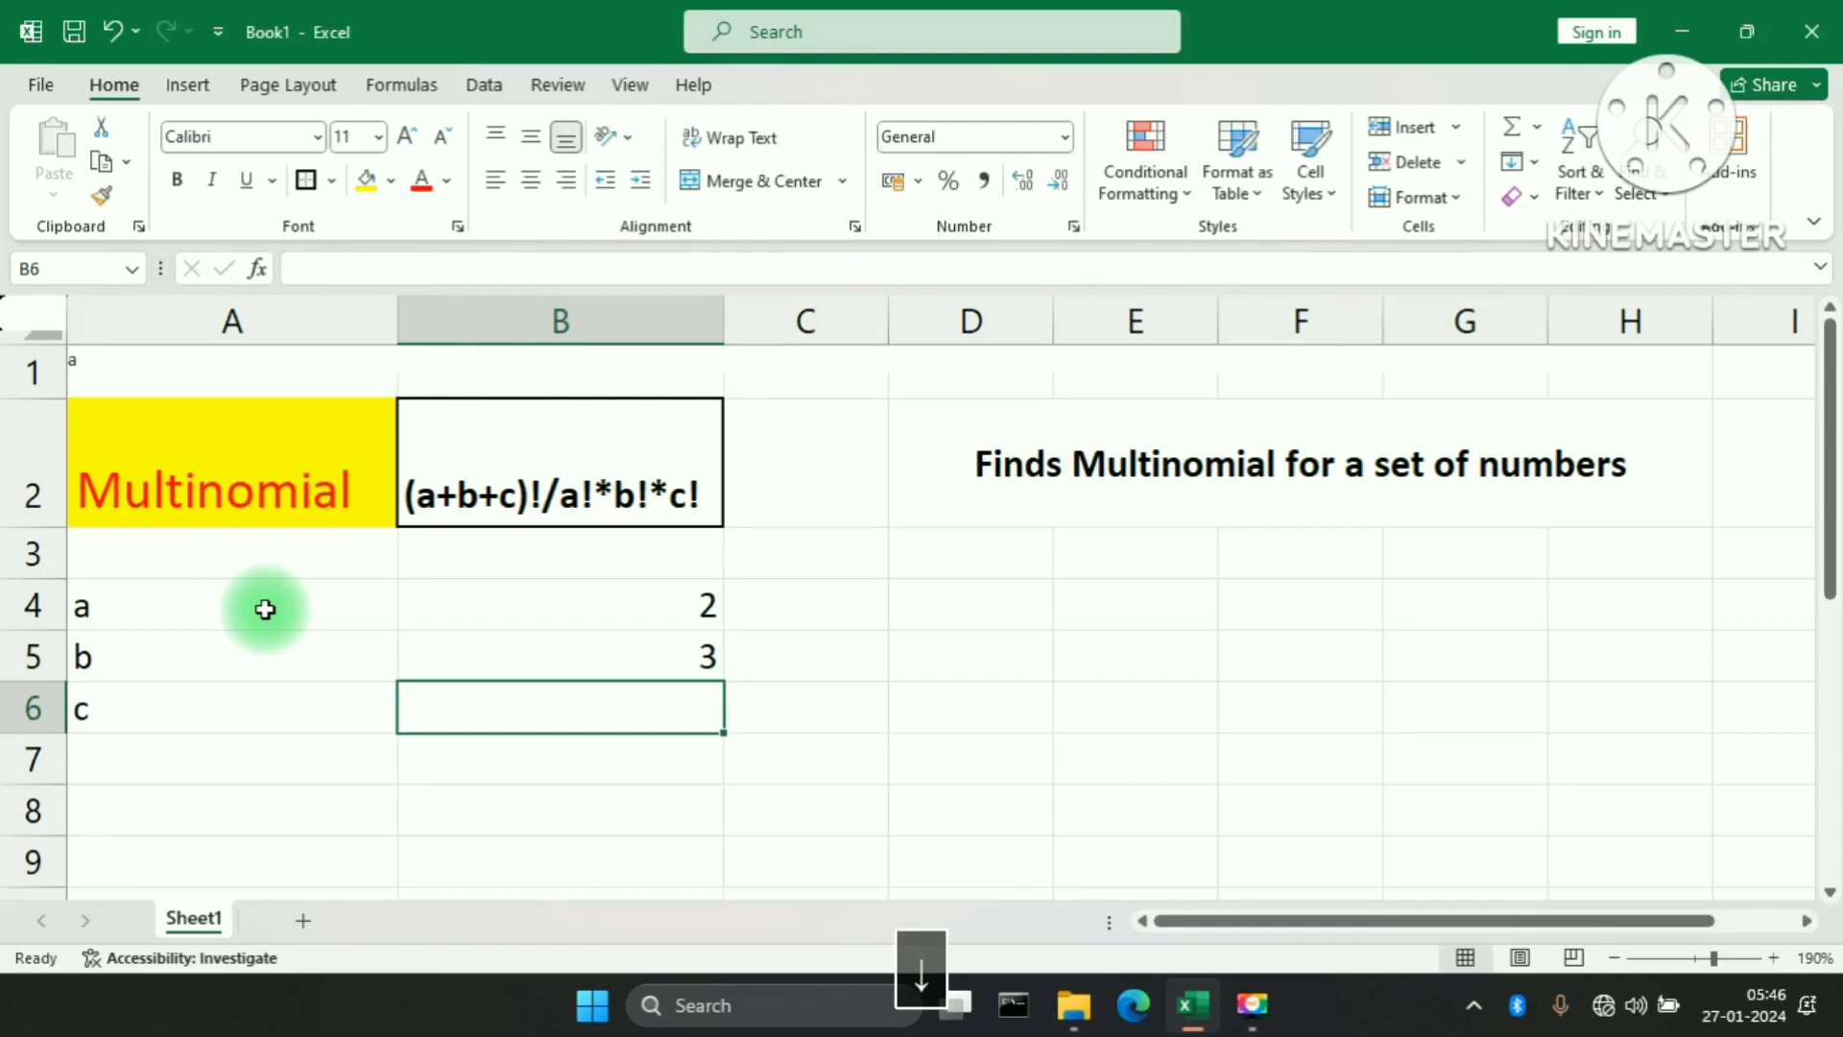
pyautogui.write('4')
pyautogui.press('Return')
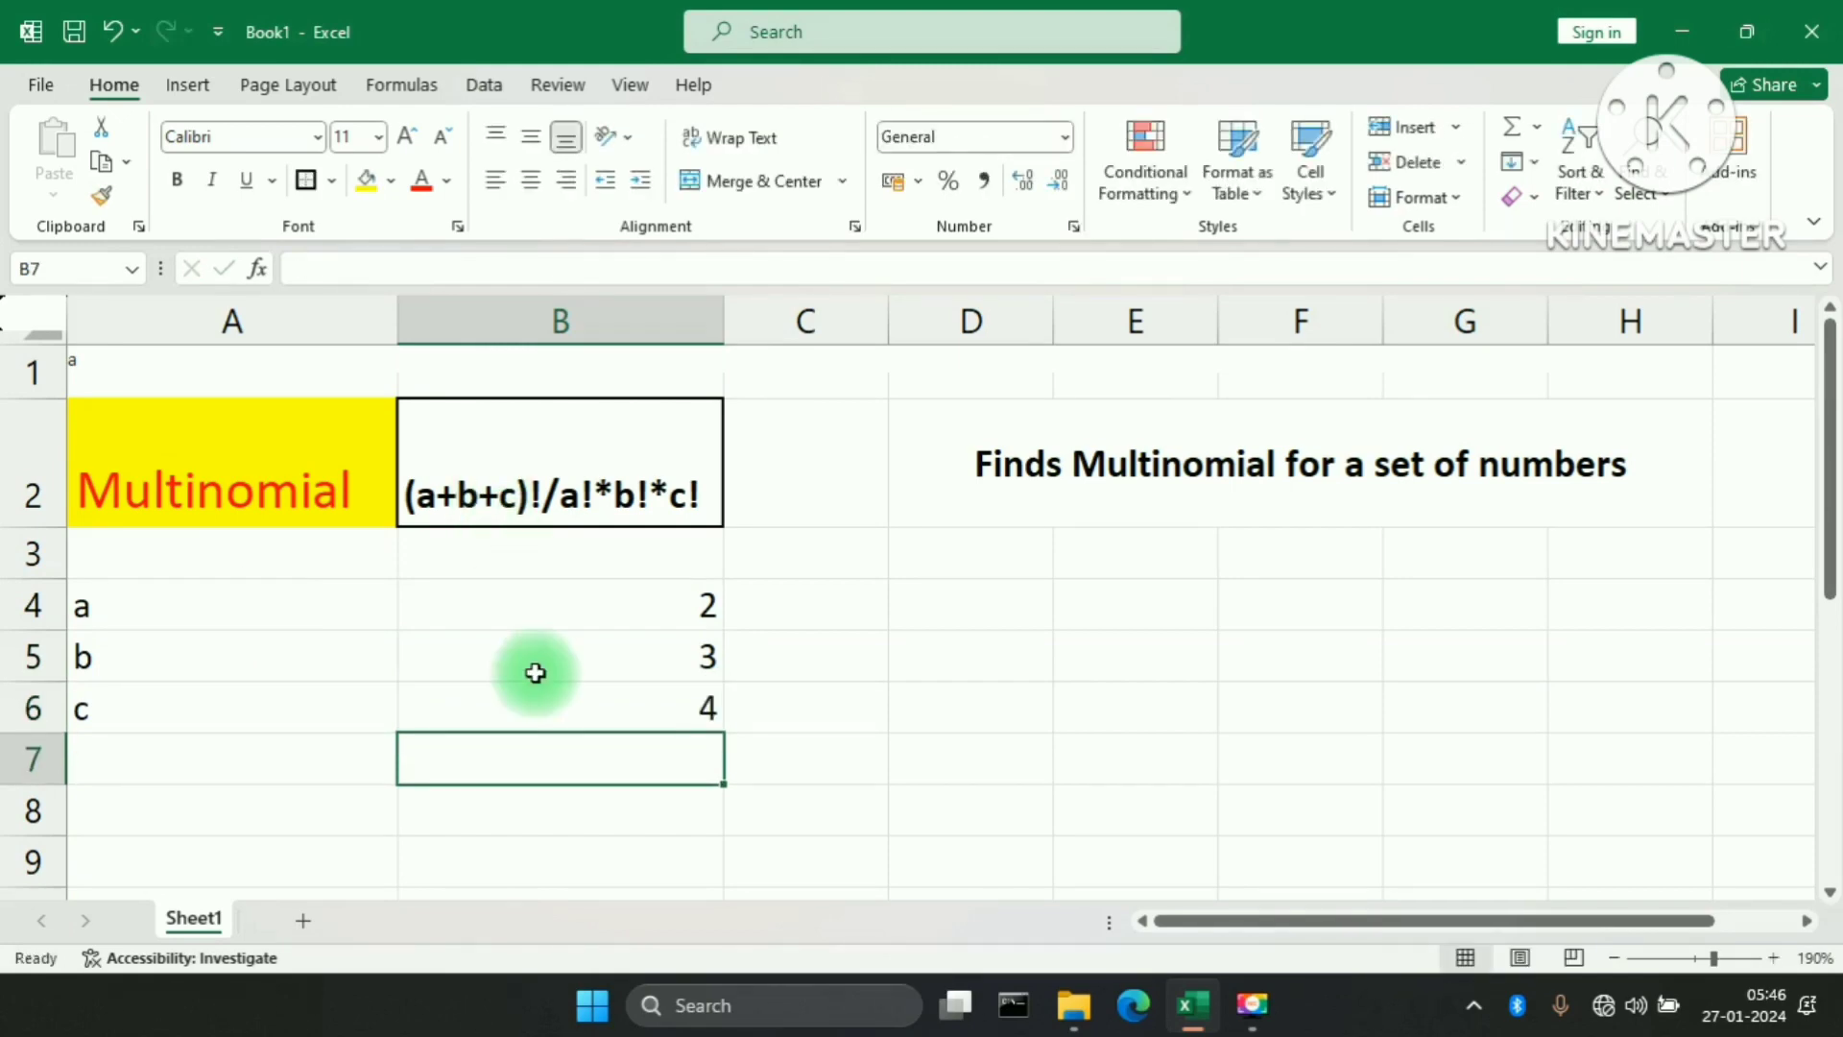
# - Add up the three values in cell B7 with the formula =SUM(B4:B6)
pyautogui.write('=')
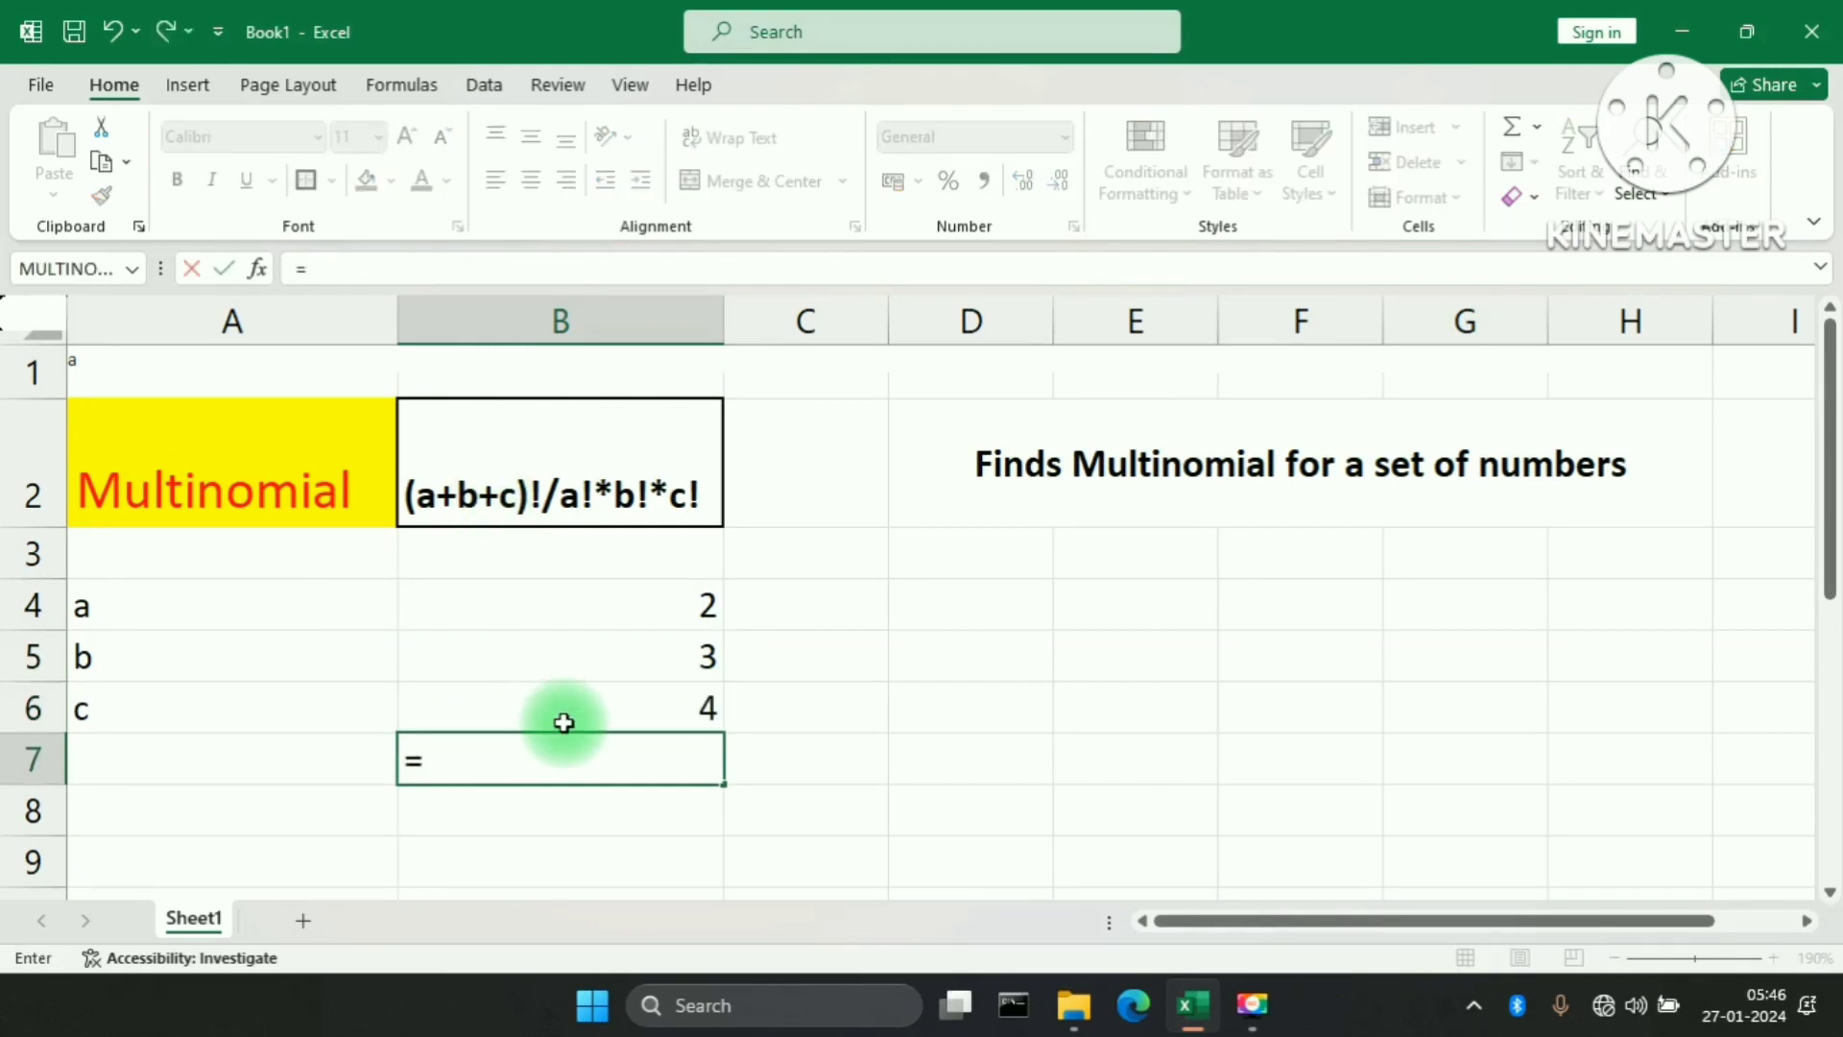
pyautogui.write('sum')
pyautogui.press('Tab')
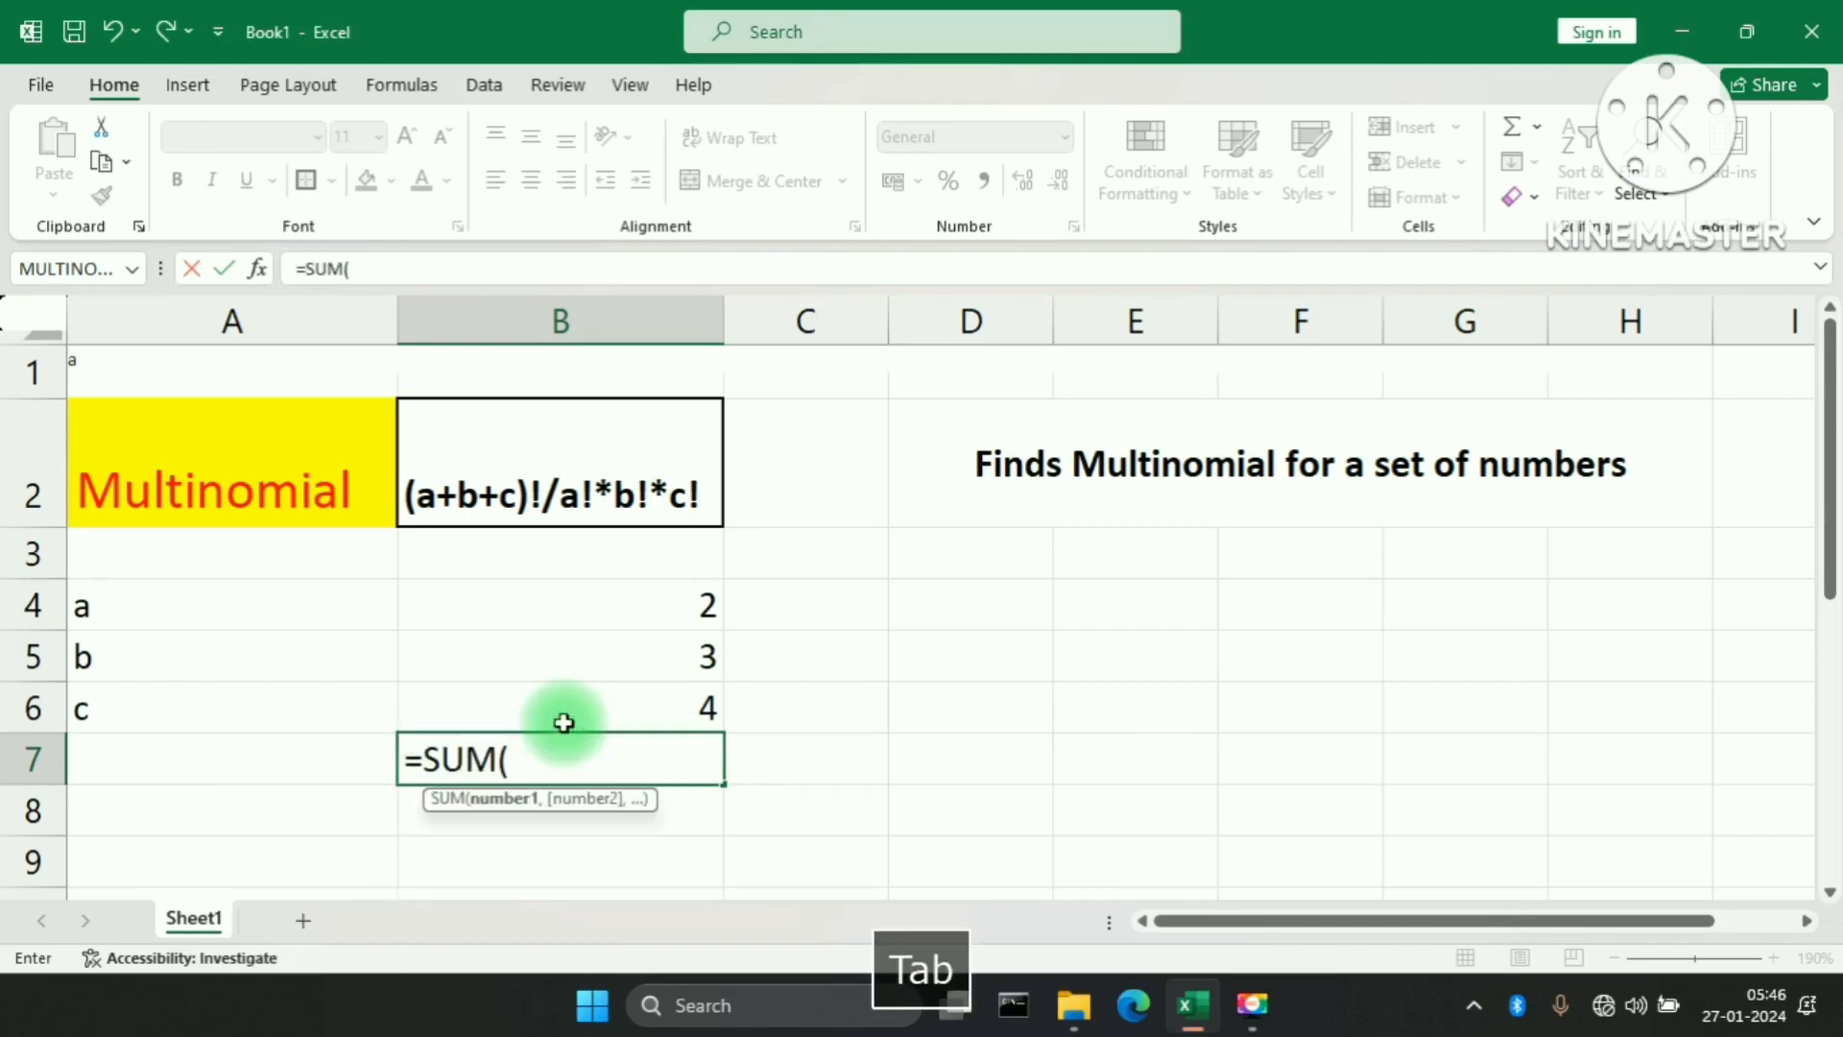
pyautogui.moveTo(617, 705); pyautogui.dragTo(610, 615)
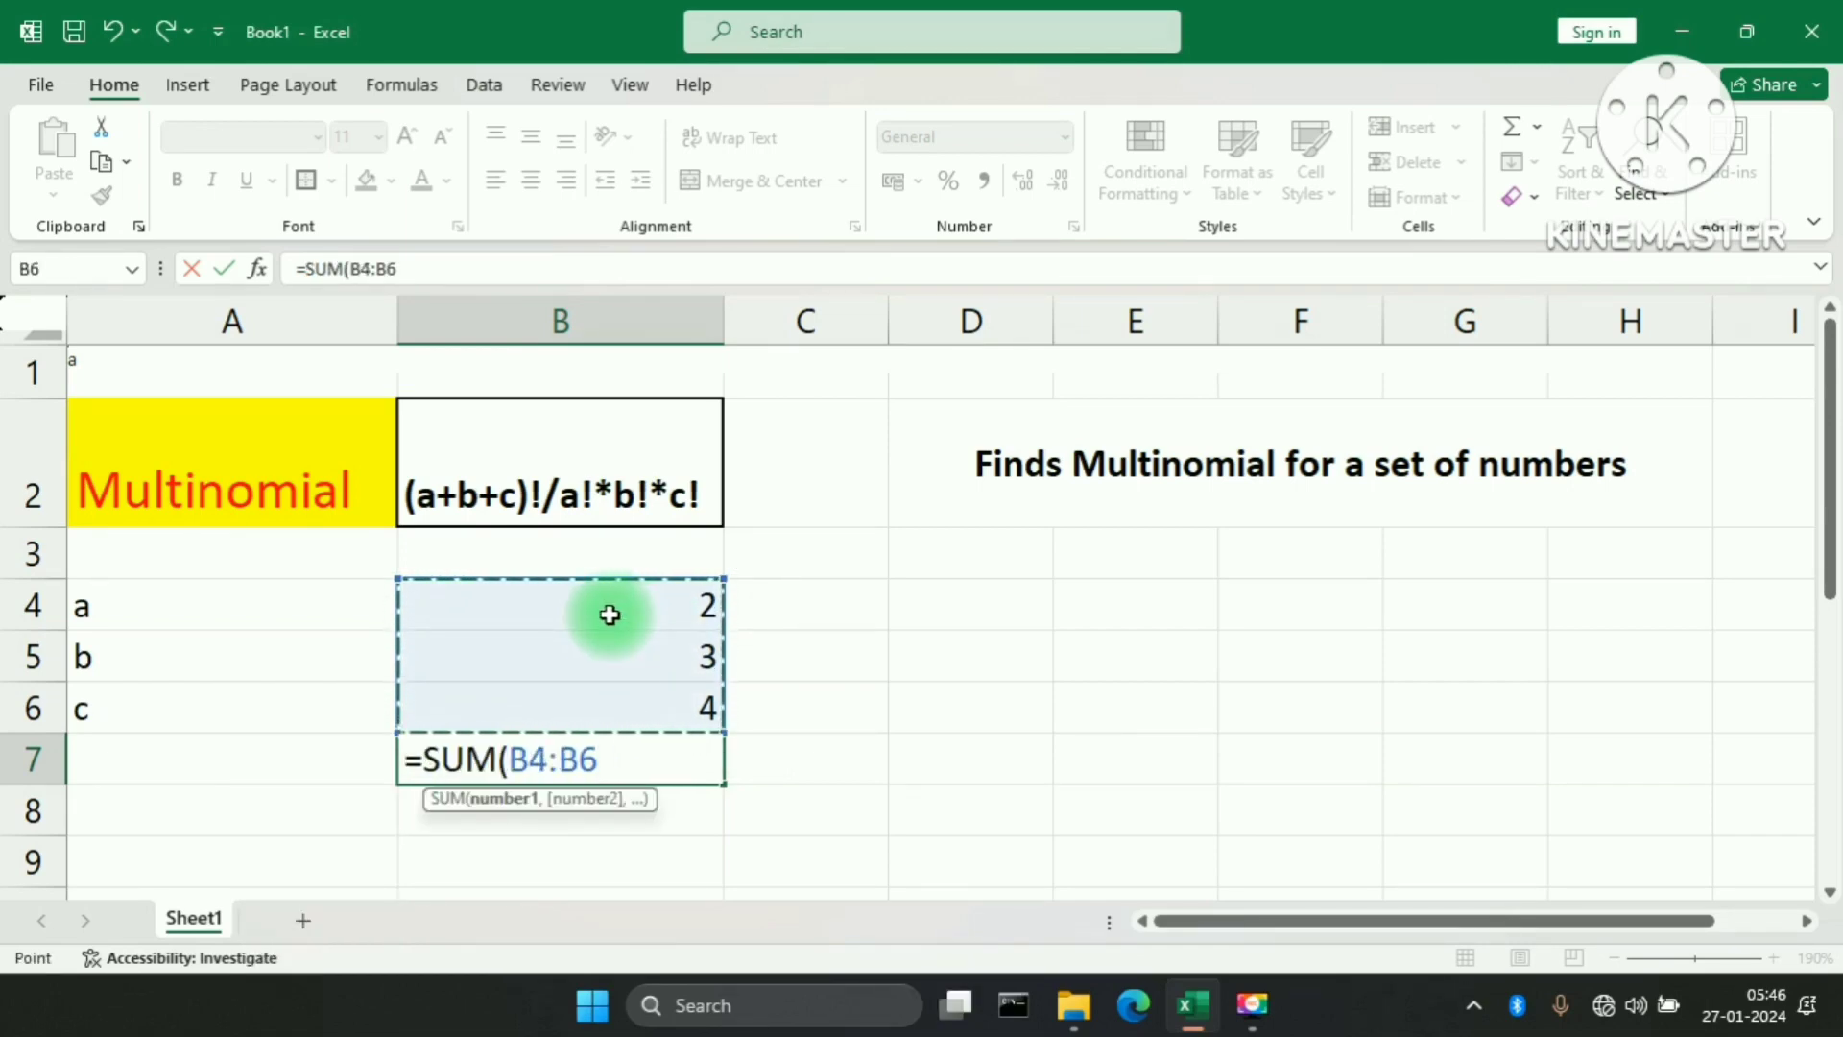
pyautogui.write(')')
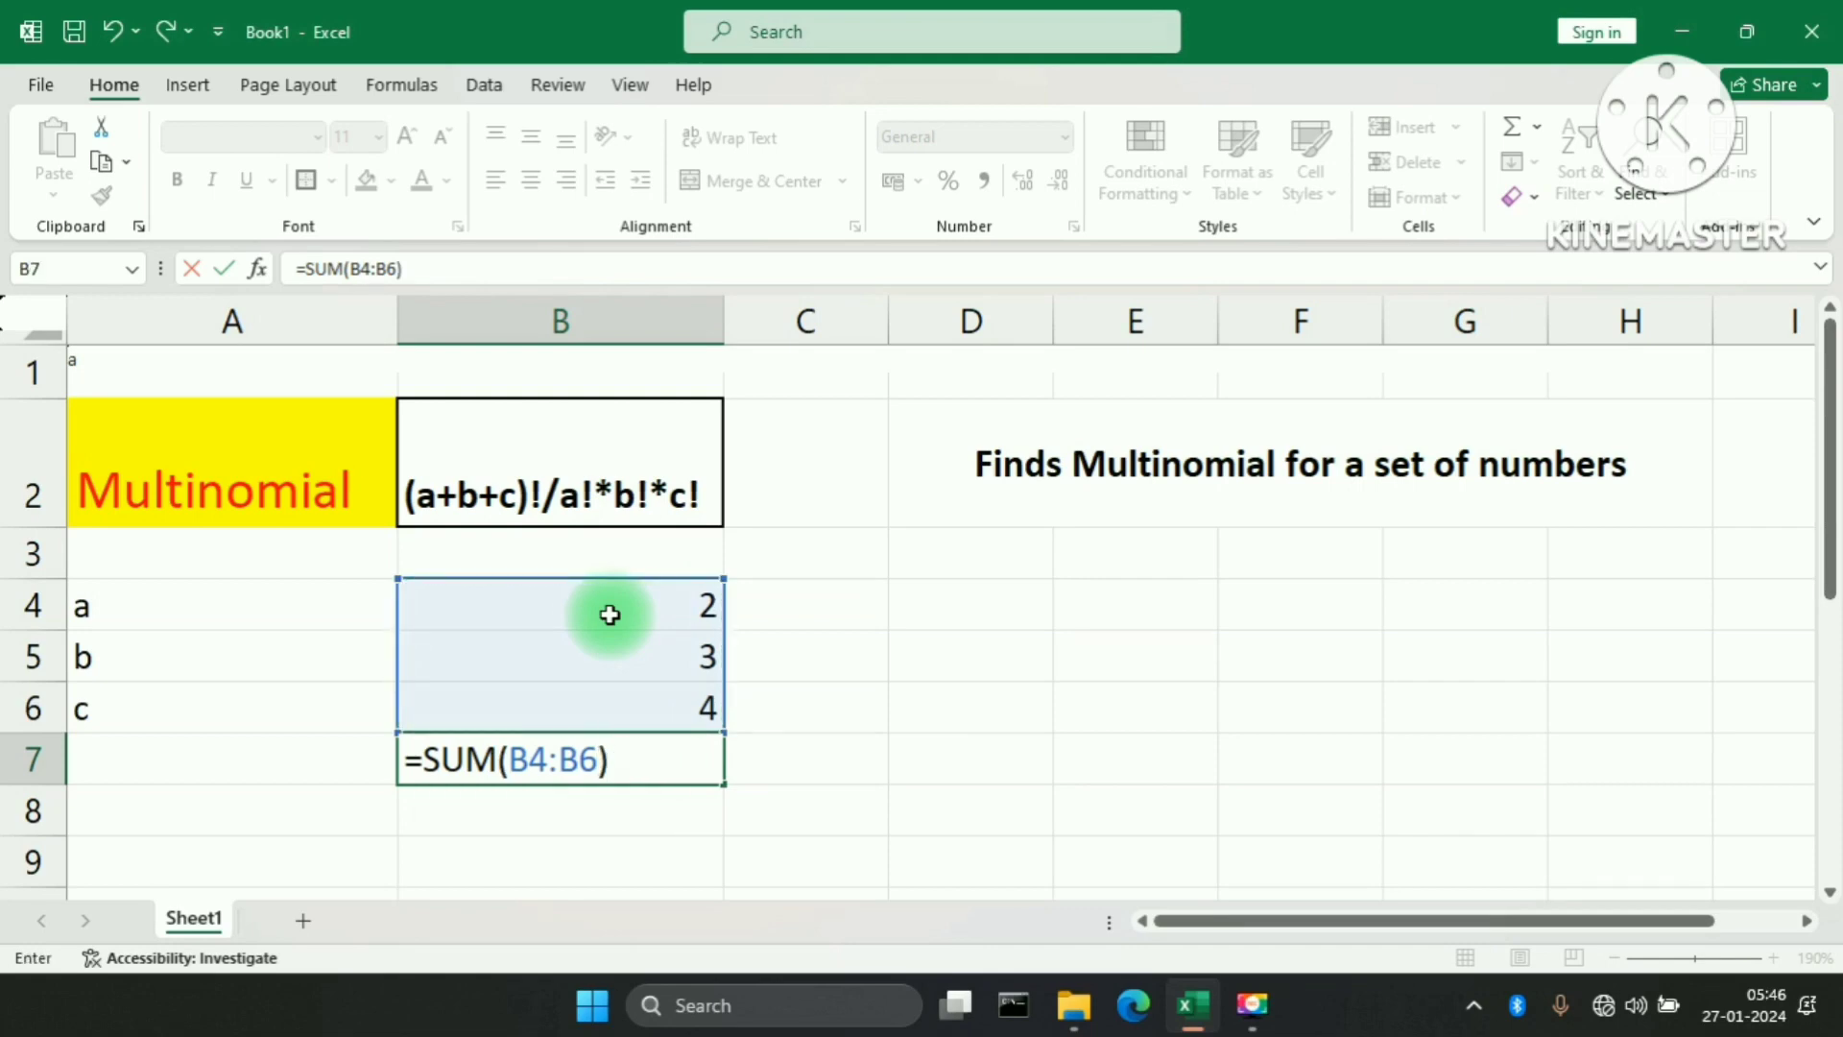
pyautogui.press('Return')
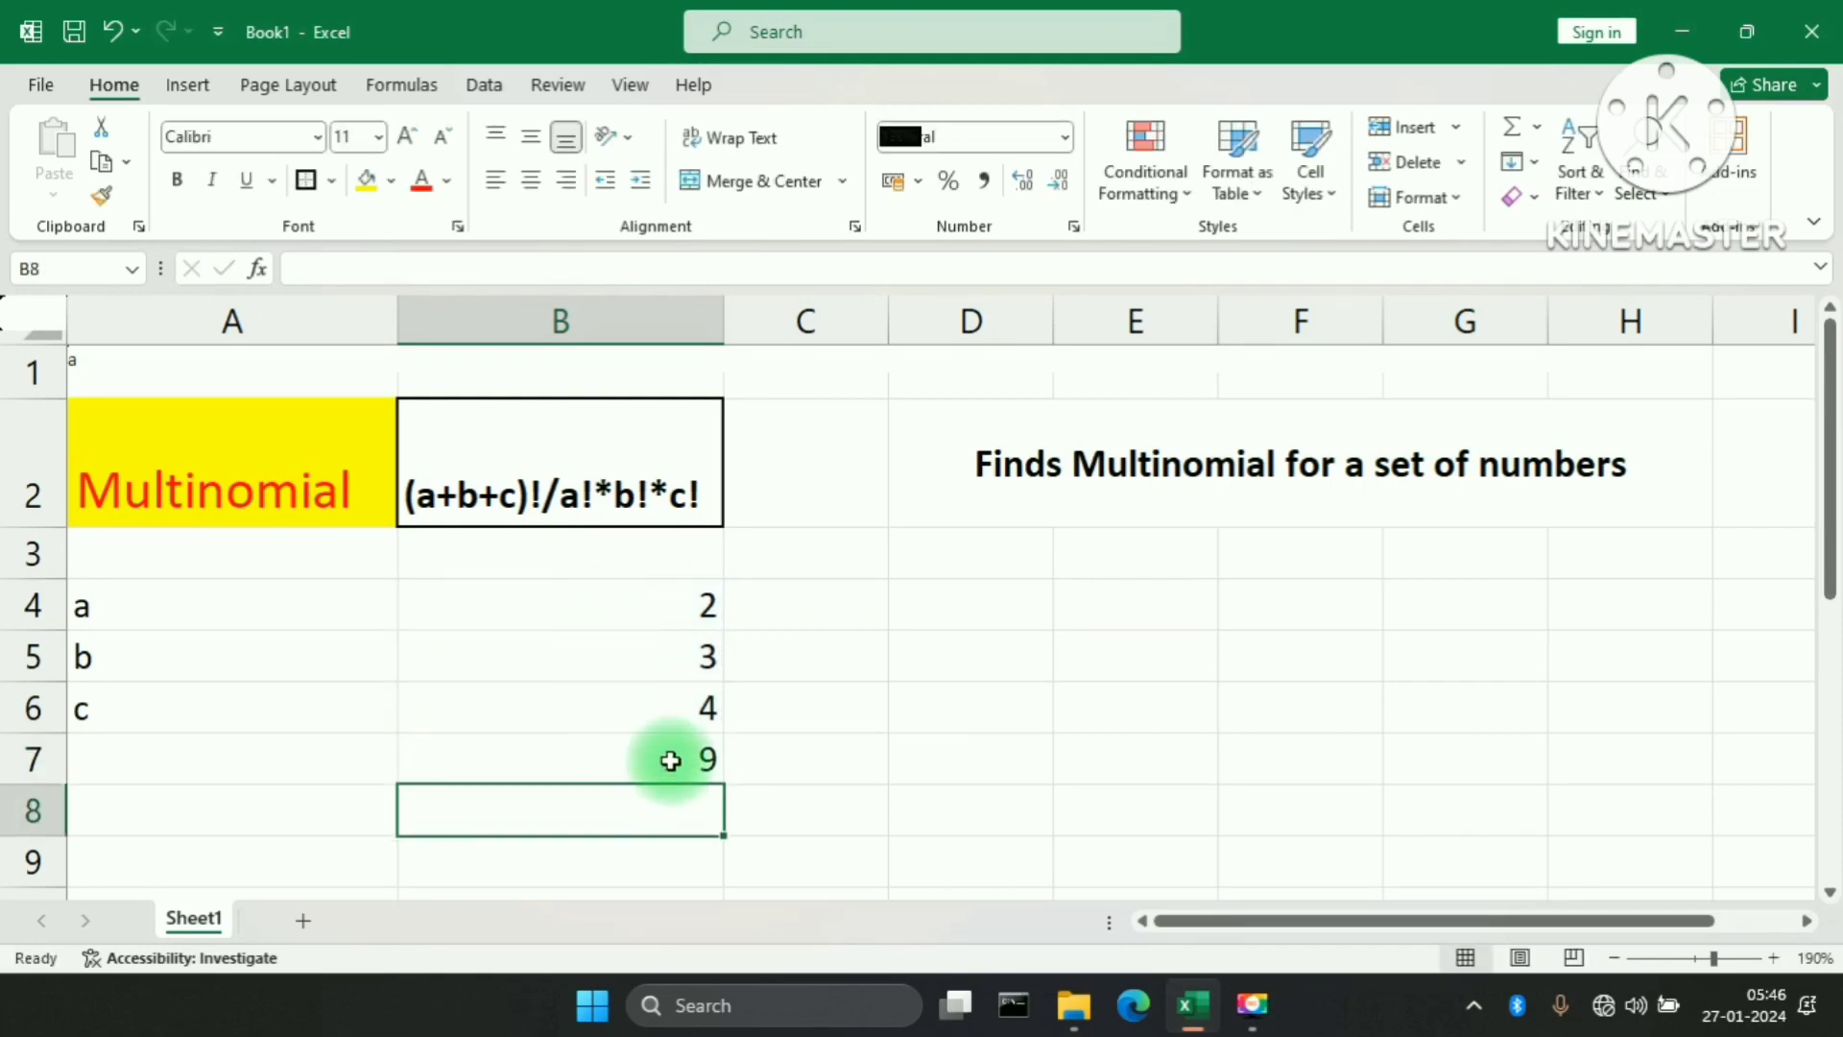
pyautogui.click(670, 760)
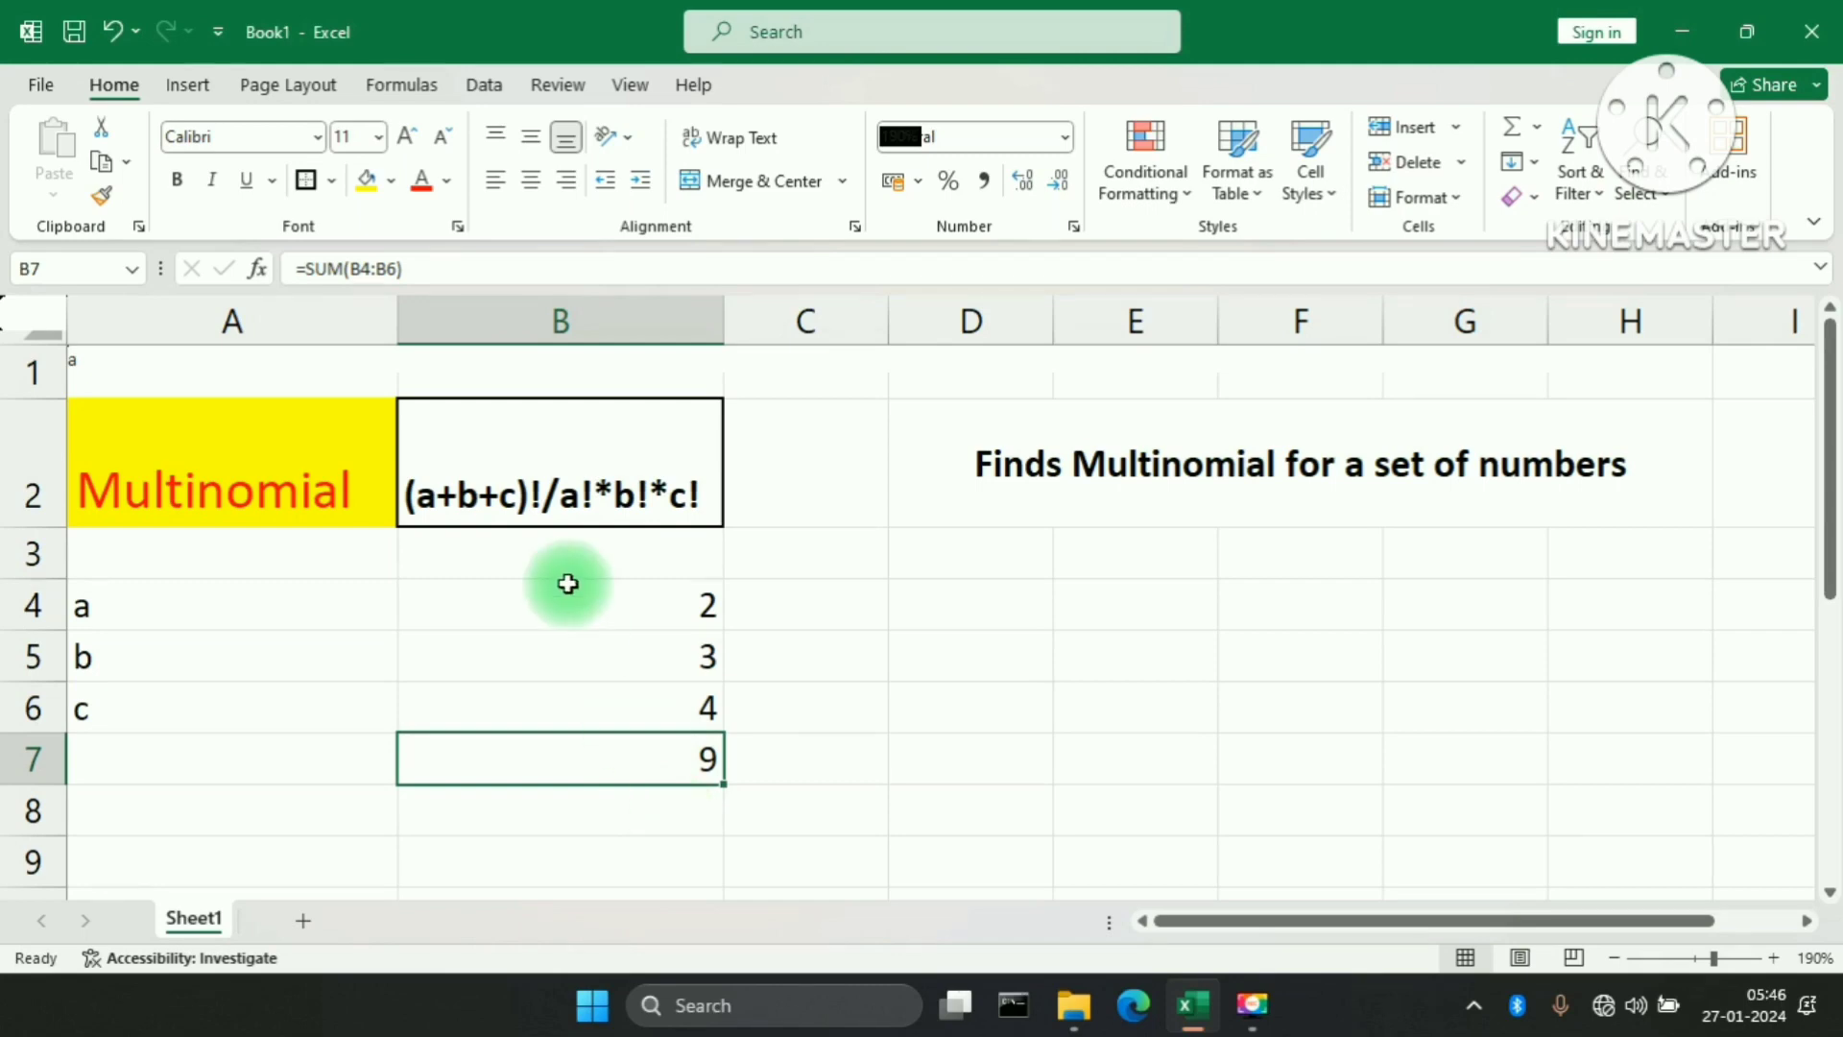
# - Calculate the factorial of the sum in cell B8 with the formula =FACT(B7)
pyautogui.click(652, 818)
pyautogui.write('=')
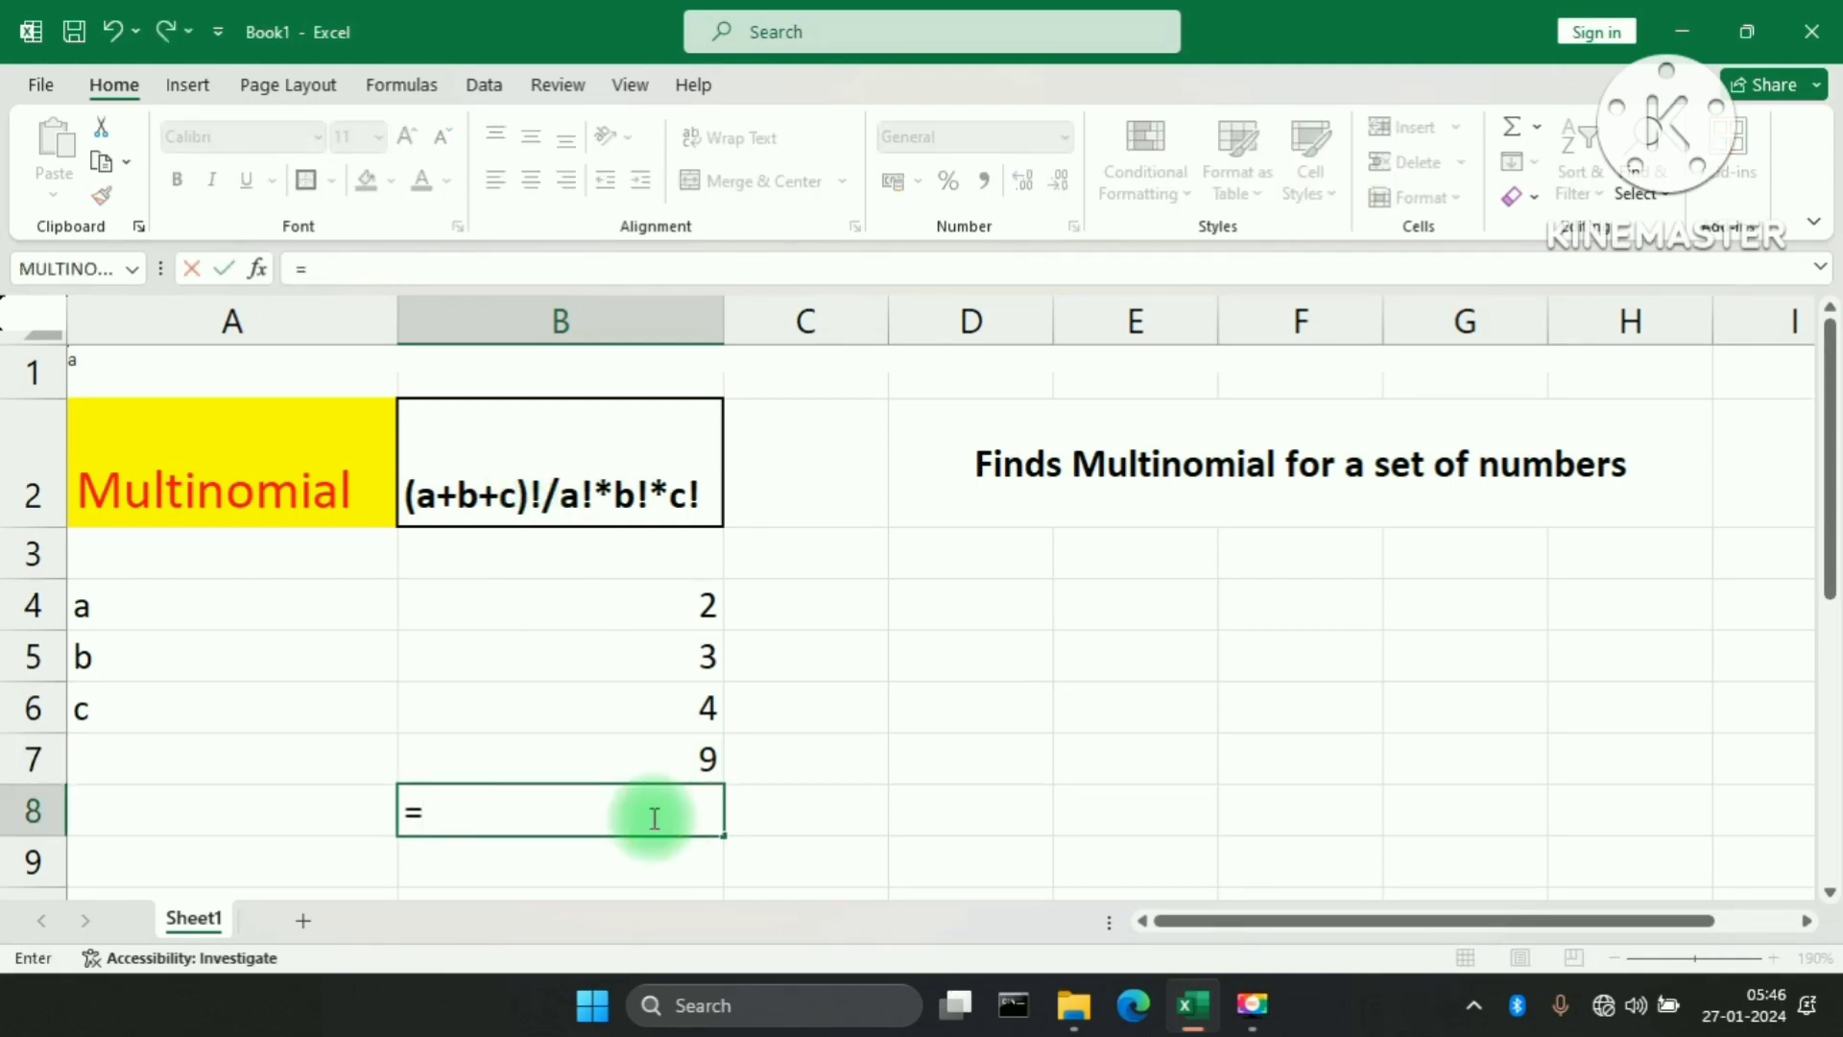
pyautogui.write('fac')
pyautogui.press('Tab')
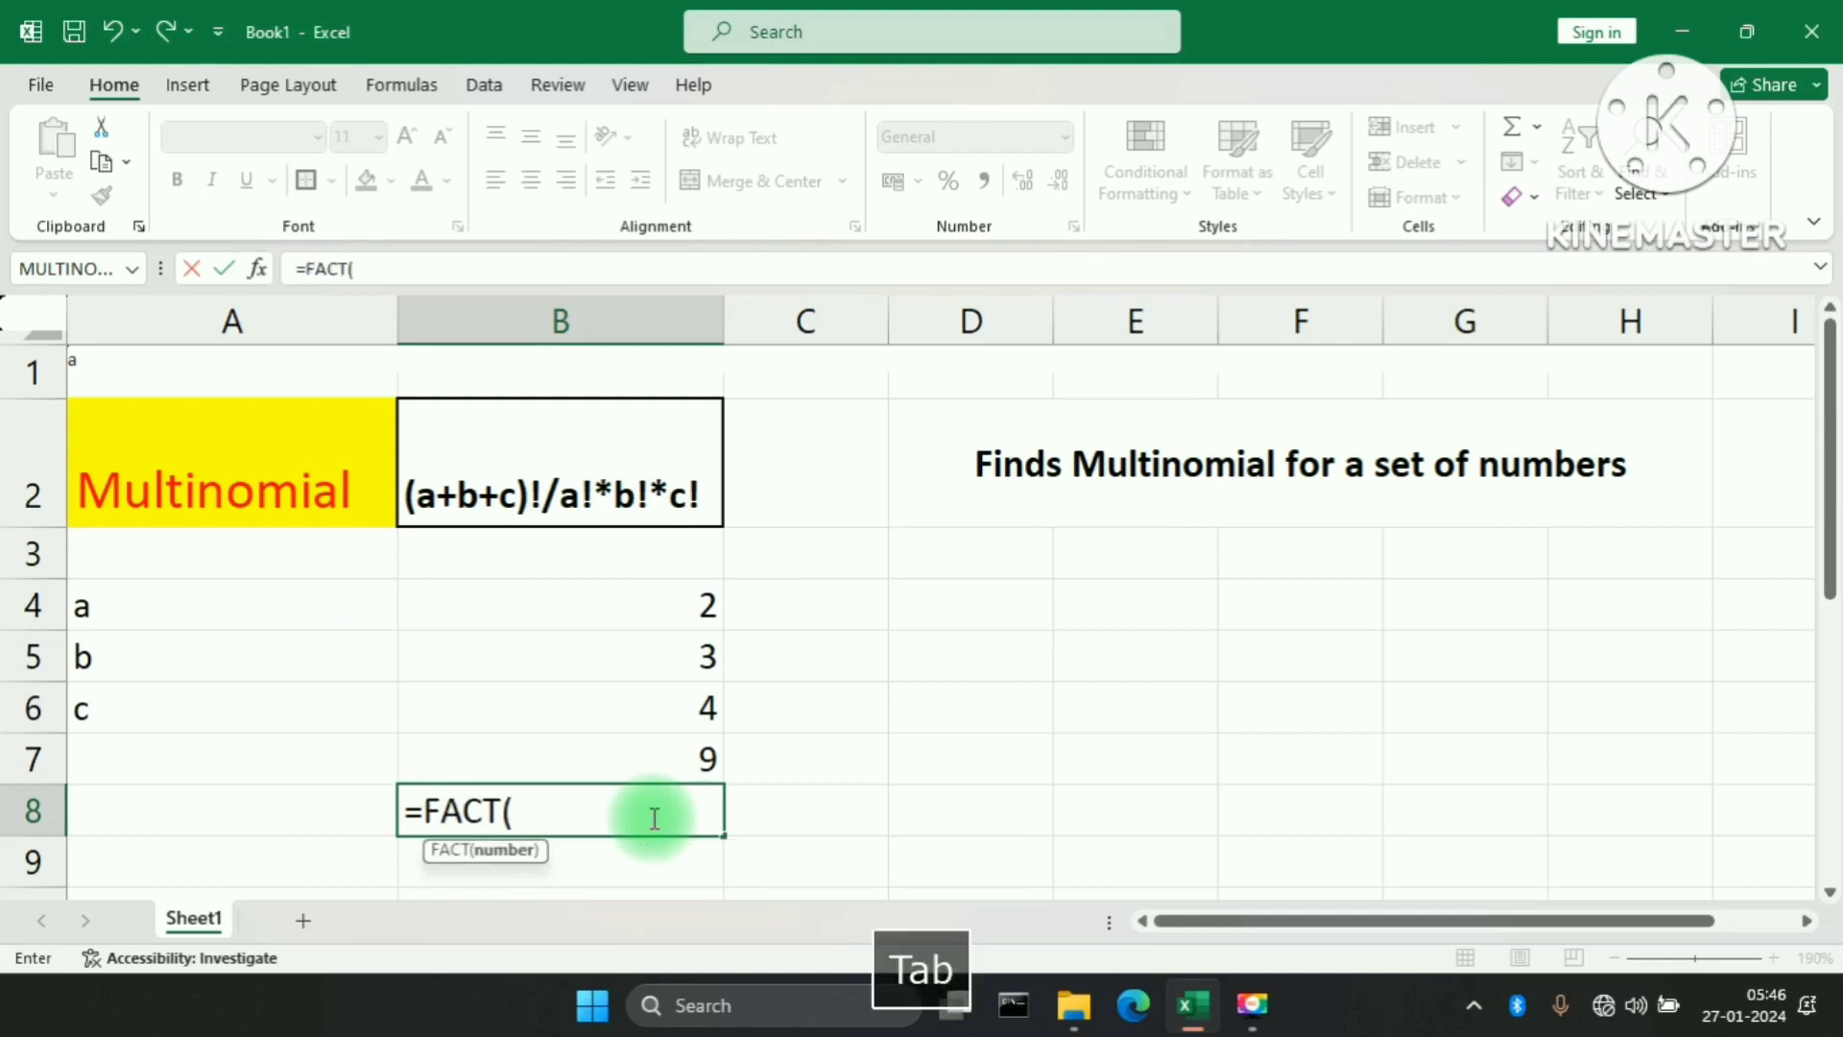
pyautogui.click(678, 756)
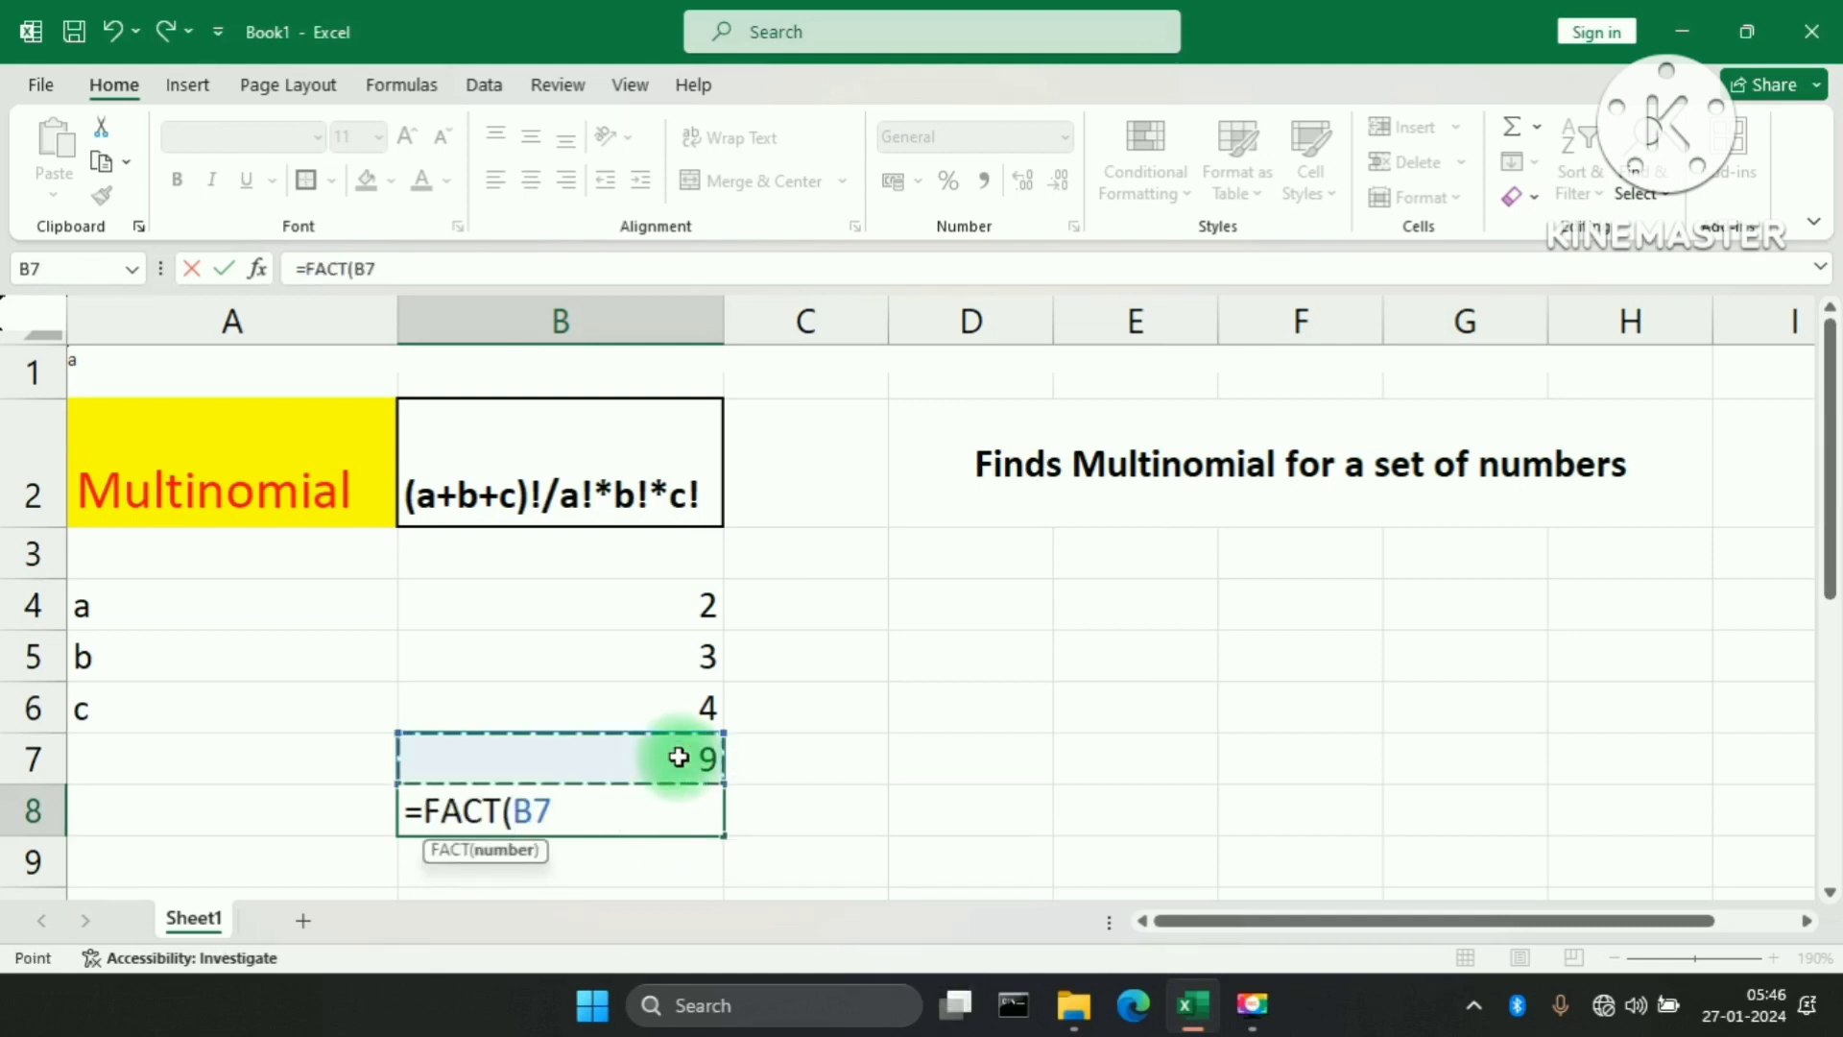
pyautogui.press('Return')
pyautogui.click(679, 807)
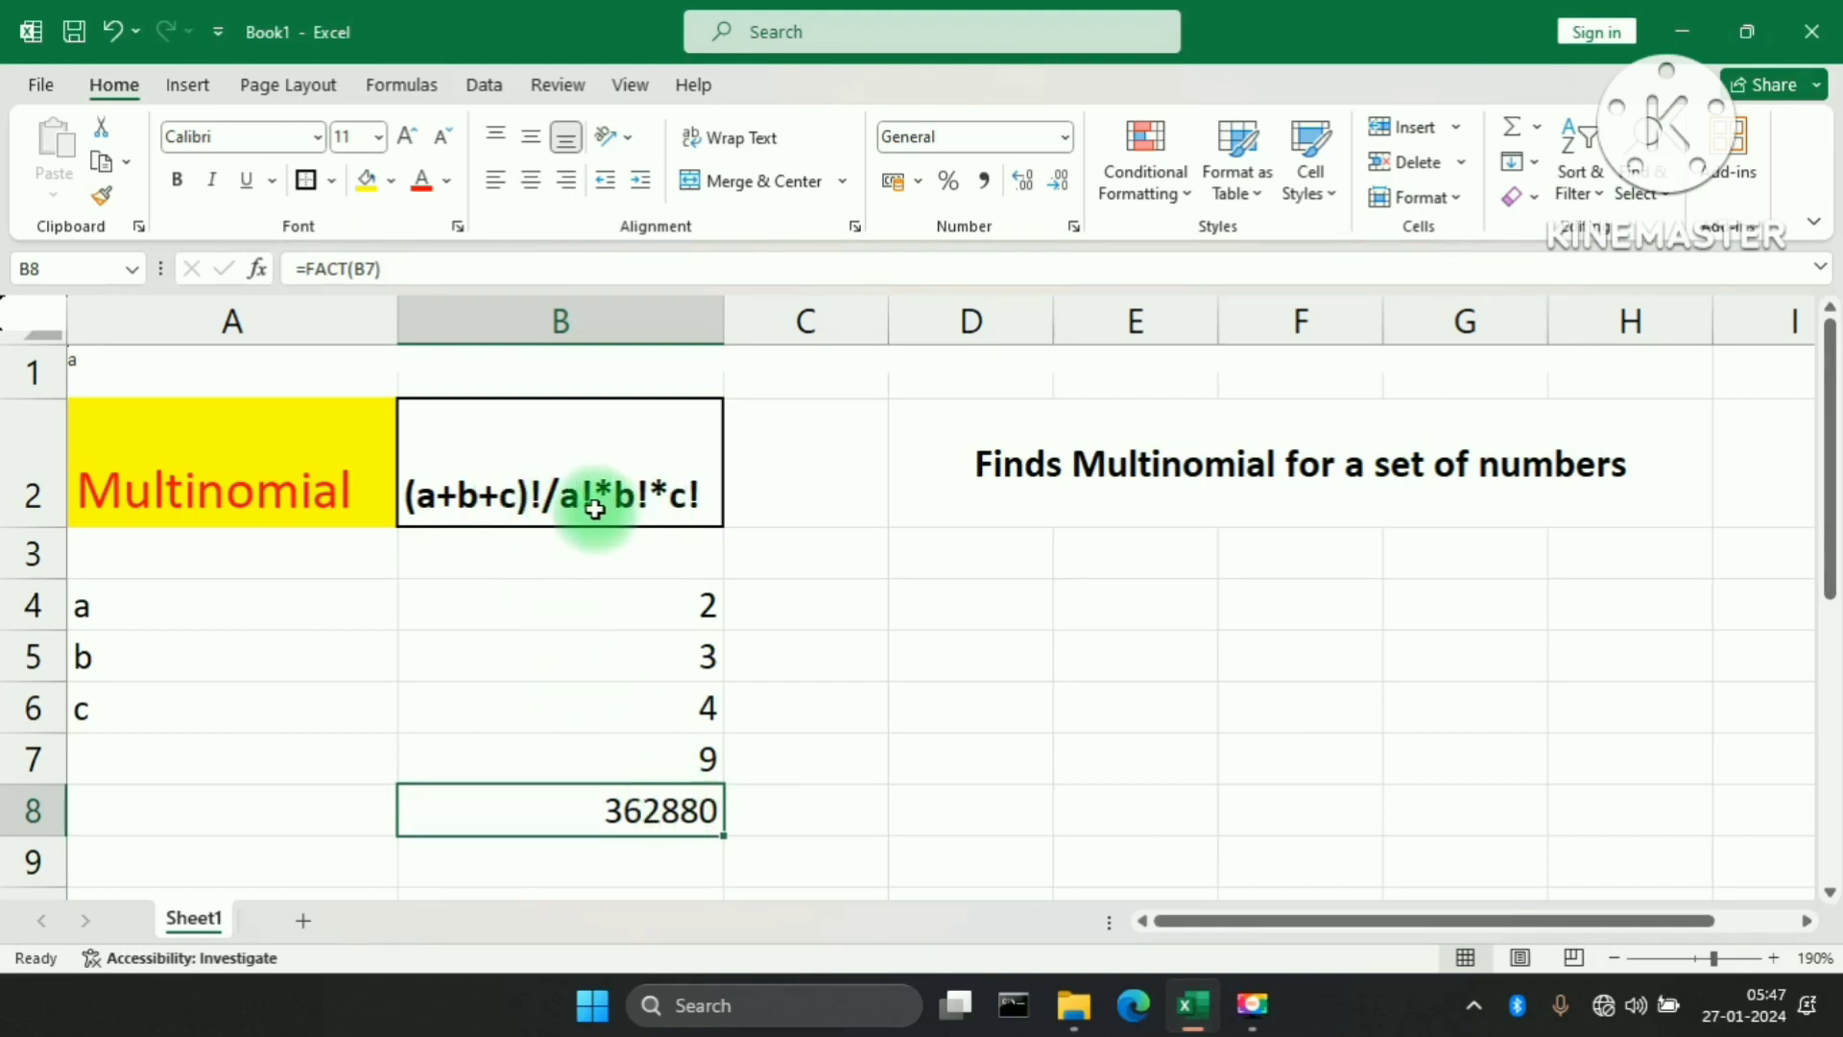
# - Enter =FACT(B4) in cell C4 and fill it down to C6 to get each value's factorial
pyautogui.click(773, 603)
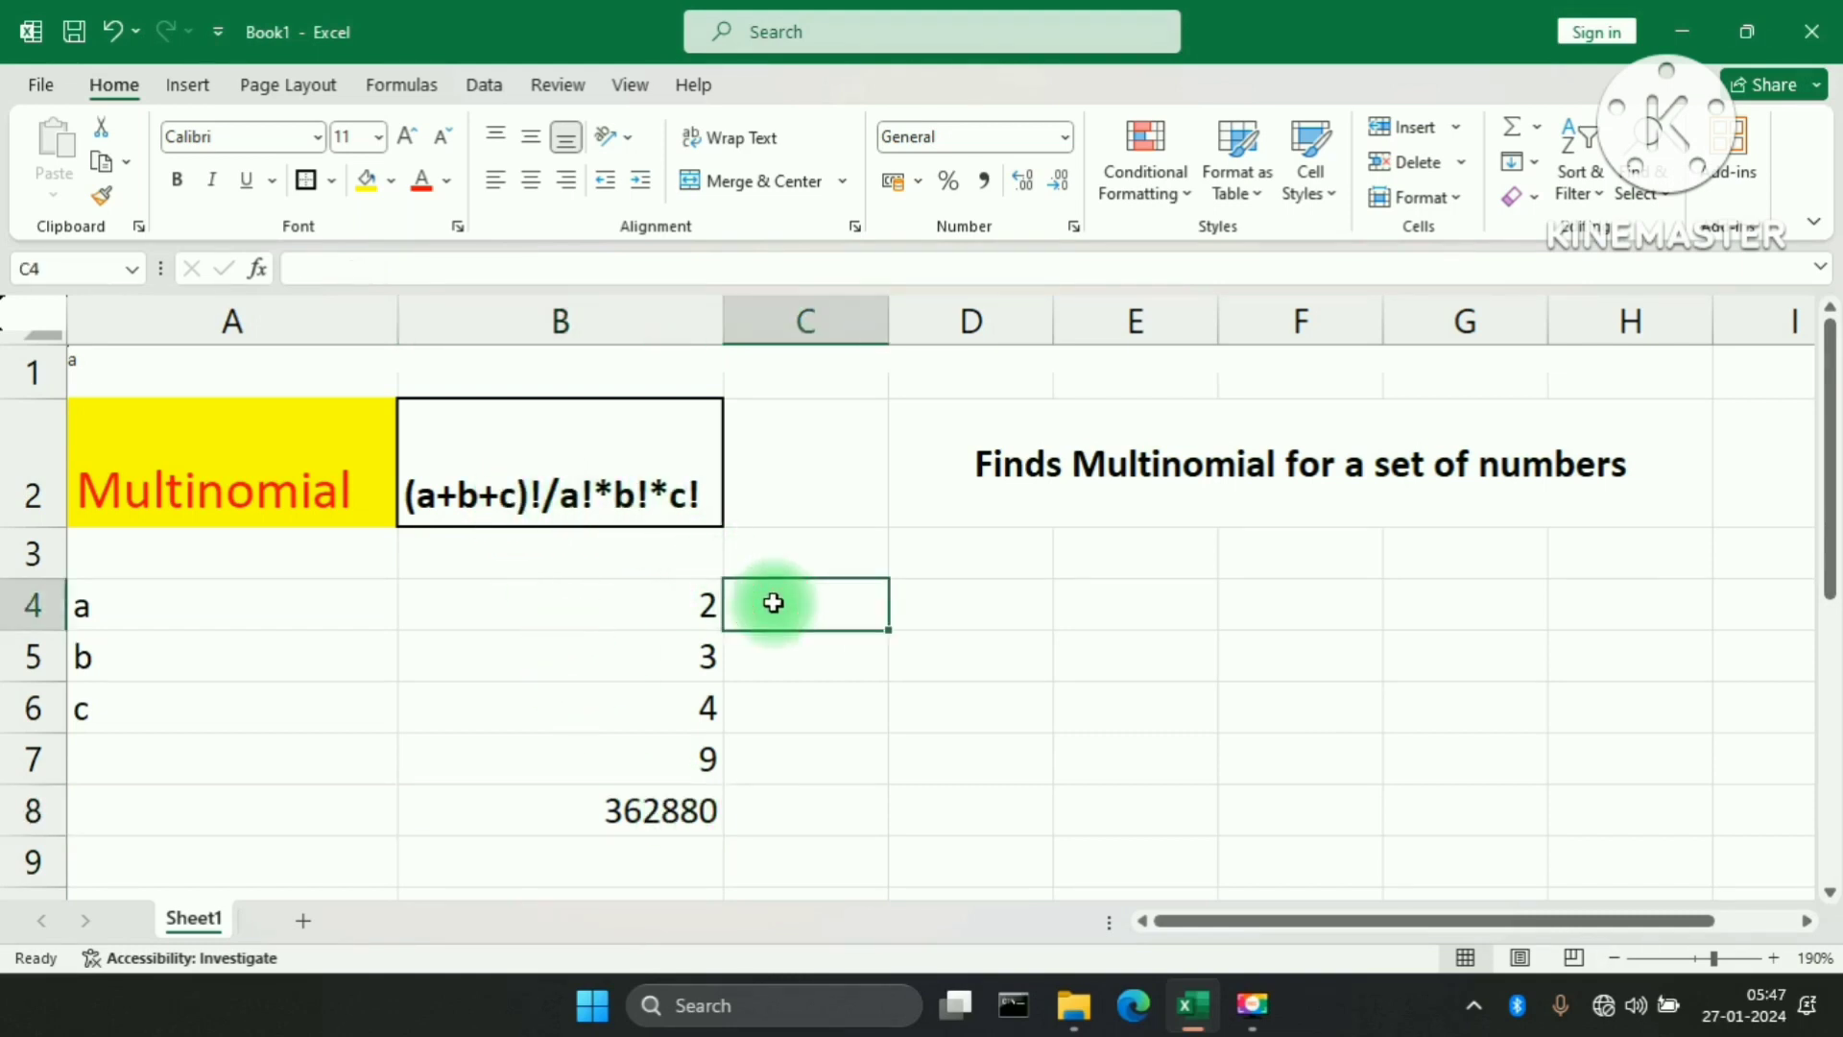
pyautogui.write('=fa')
pyautogui.press('Tab')
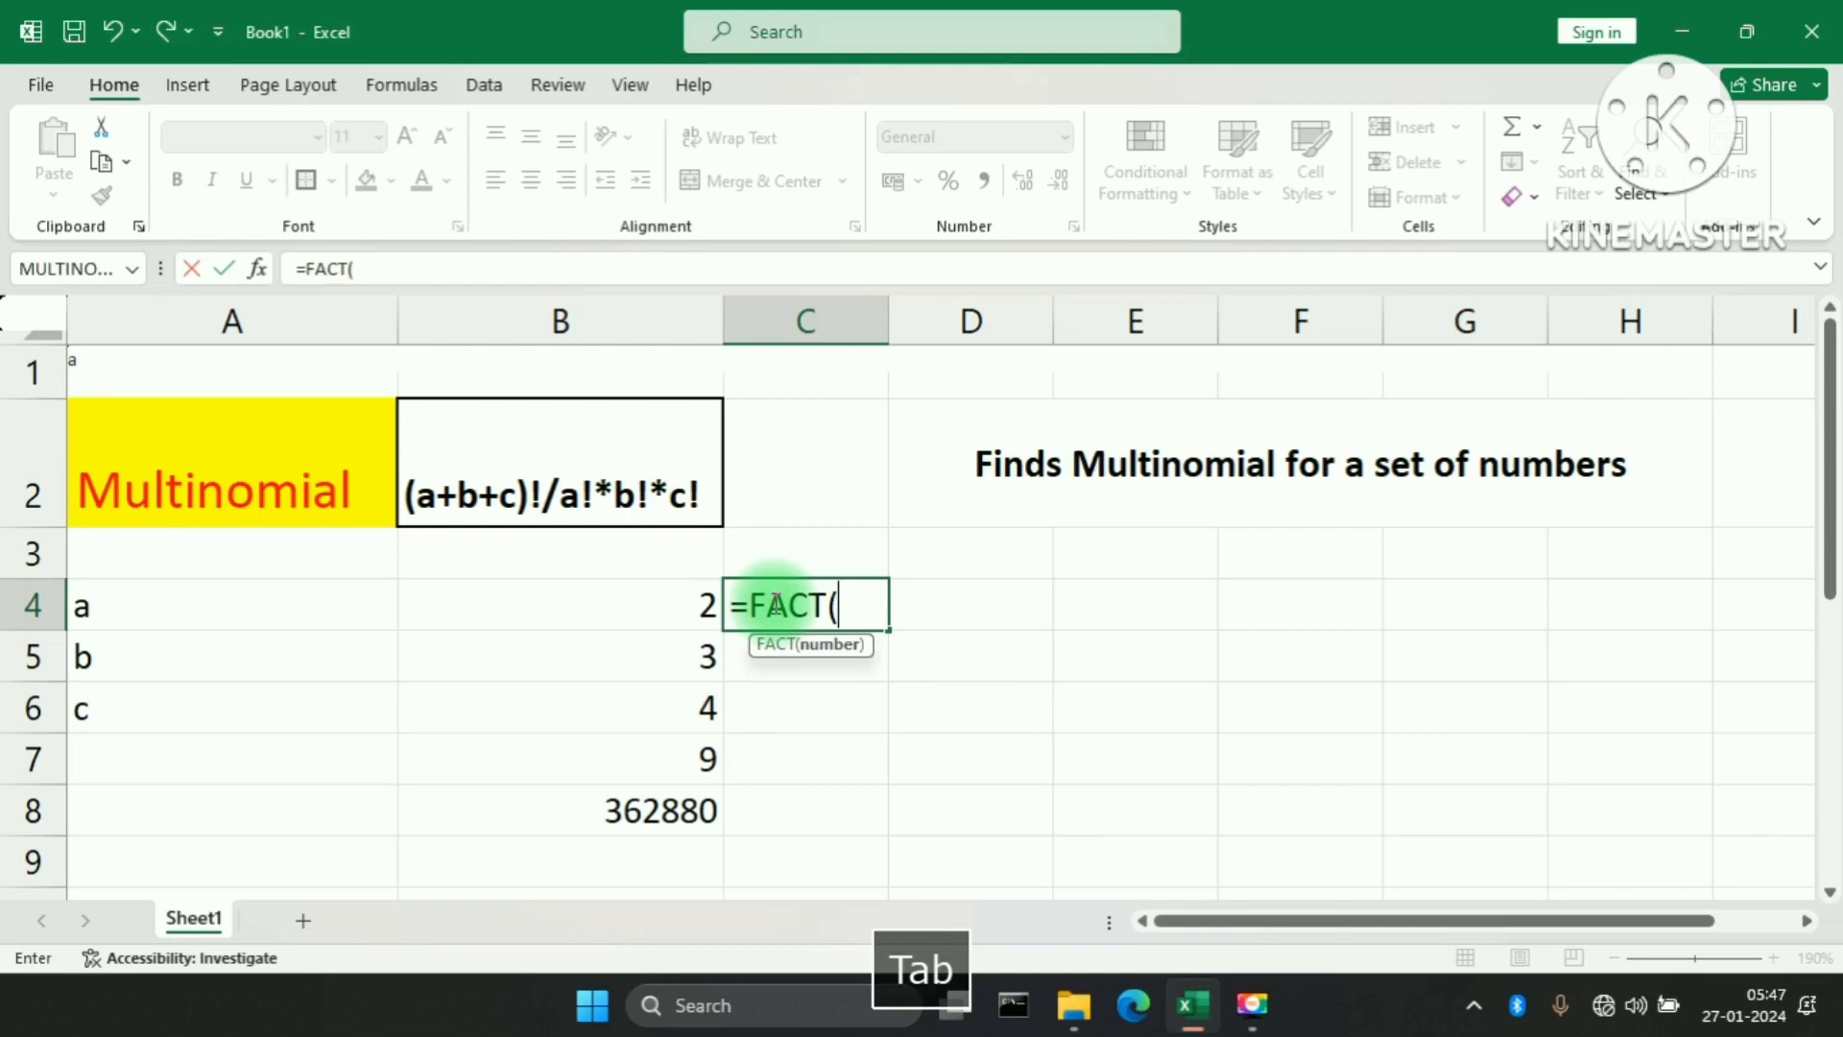
pyautogui.click(689, 601)
pyautogui.write(')')
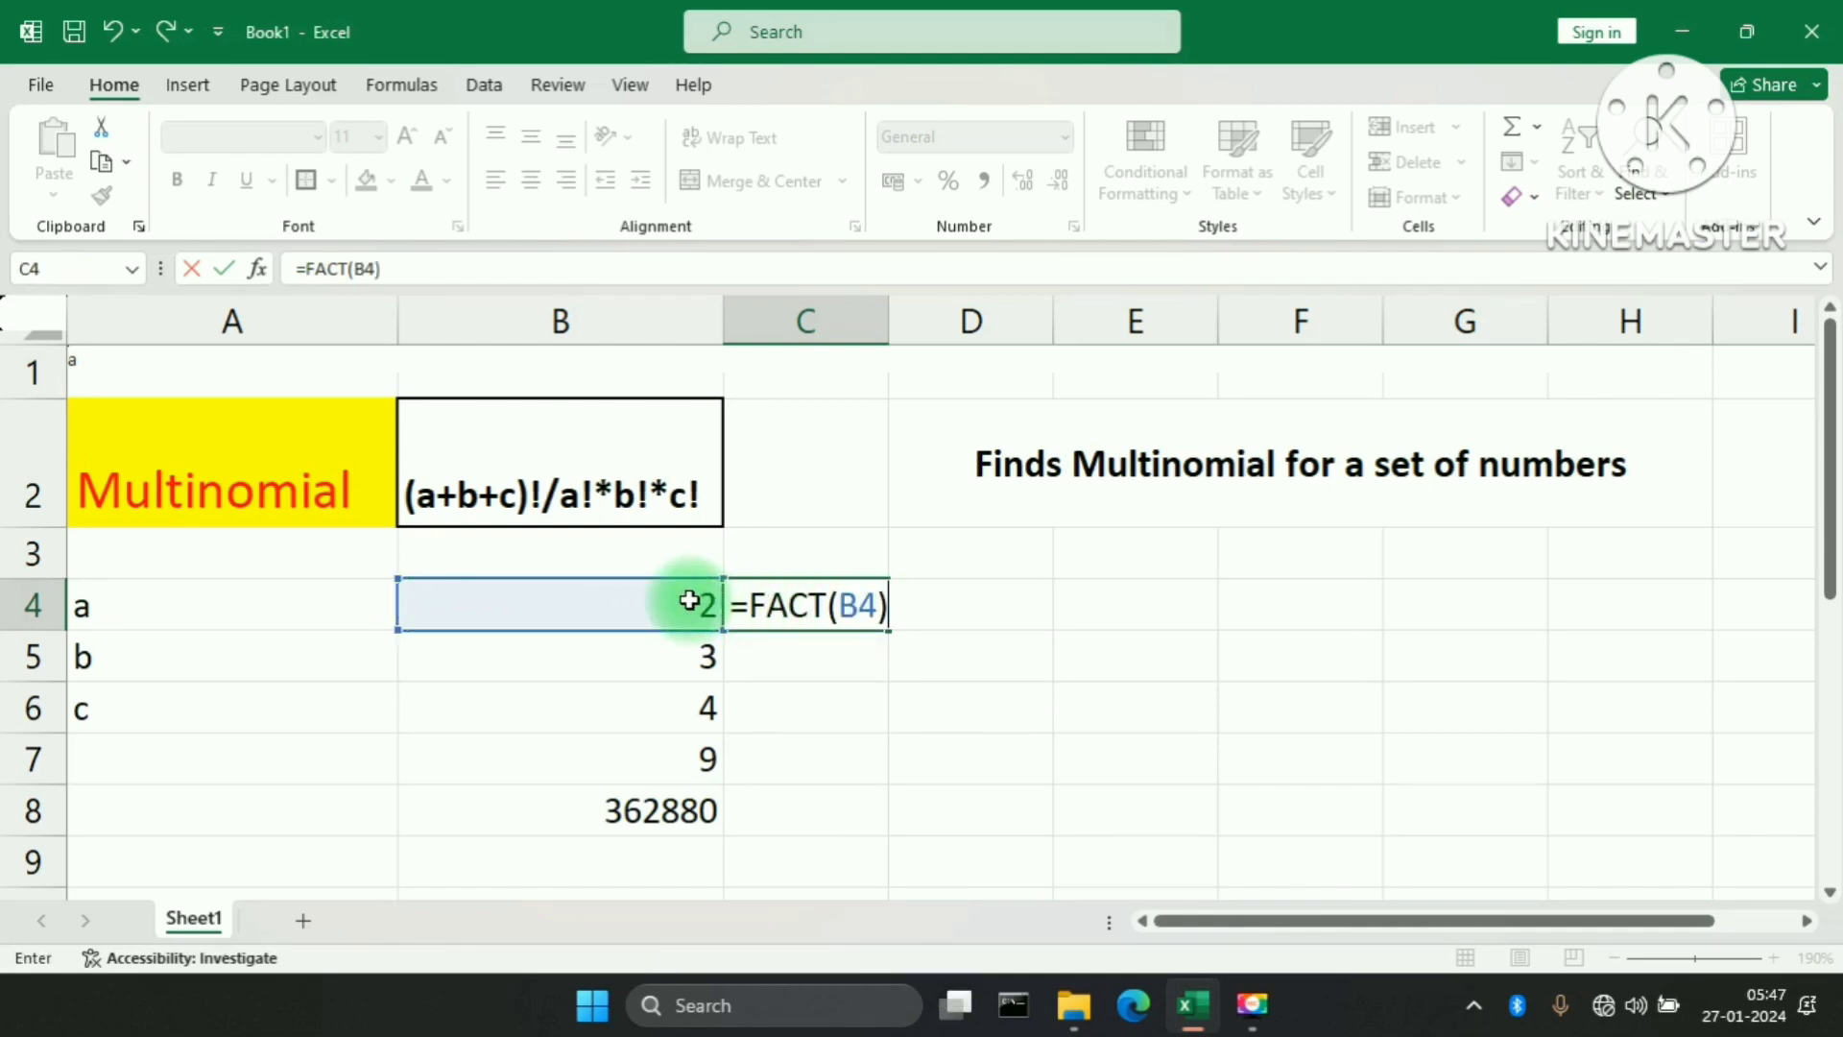
pyautogui.press('Return')
pyautogui.click(797, 601)
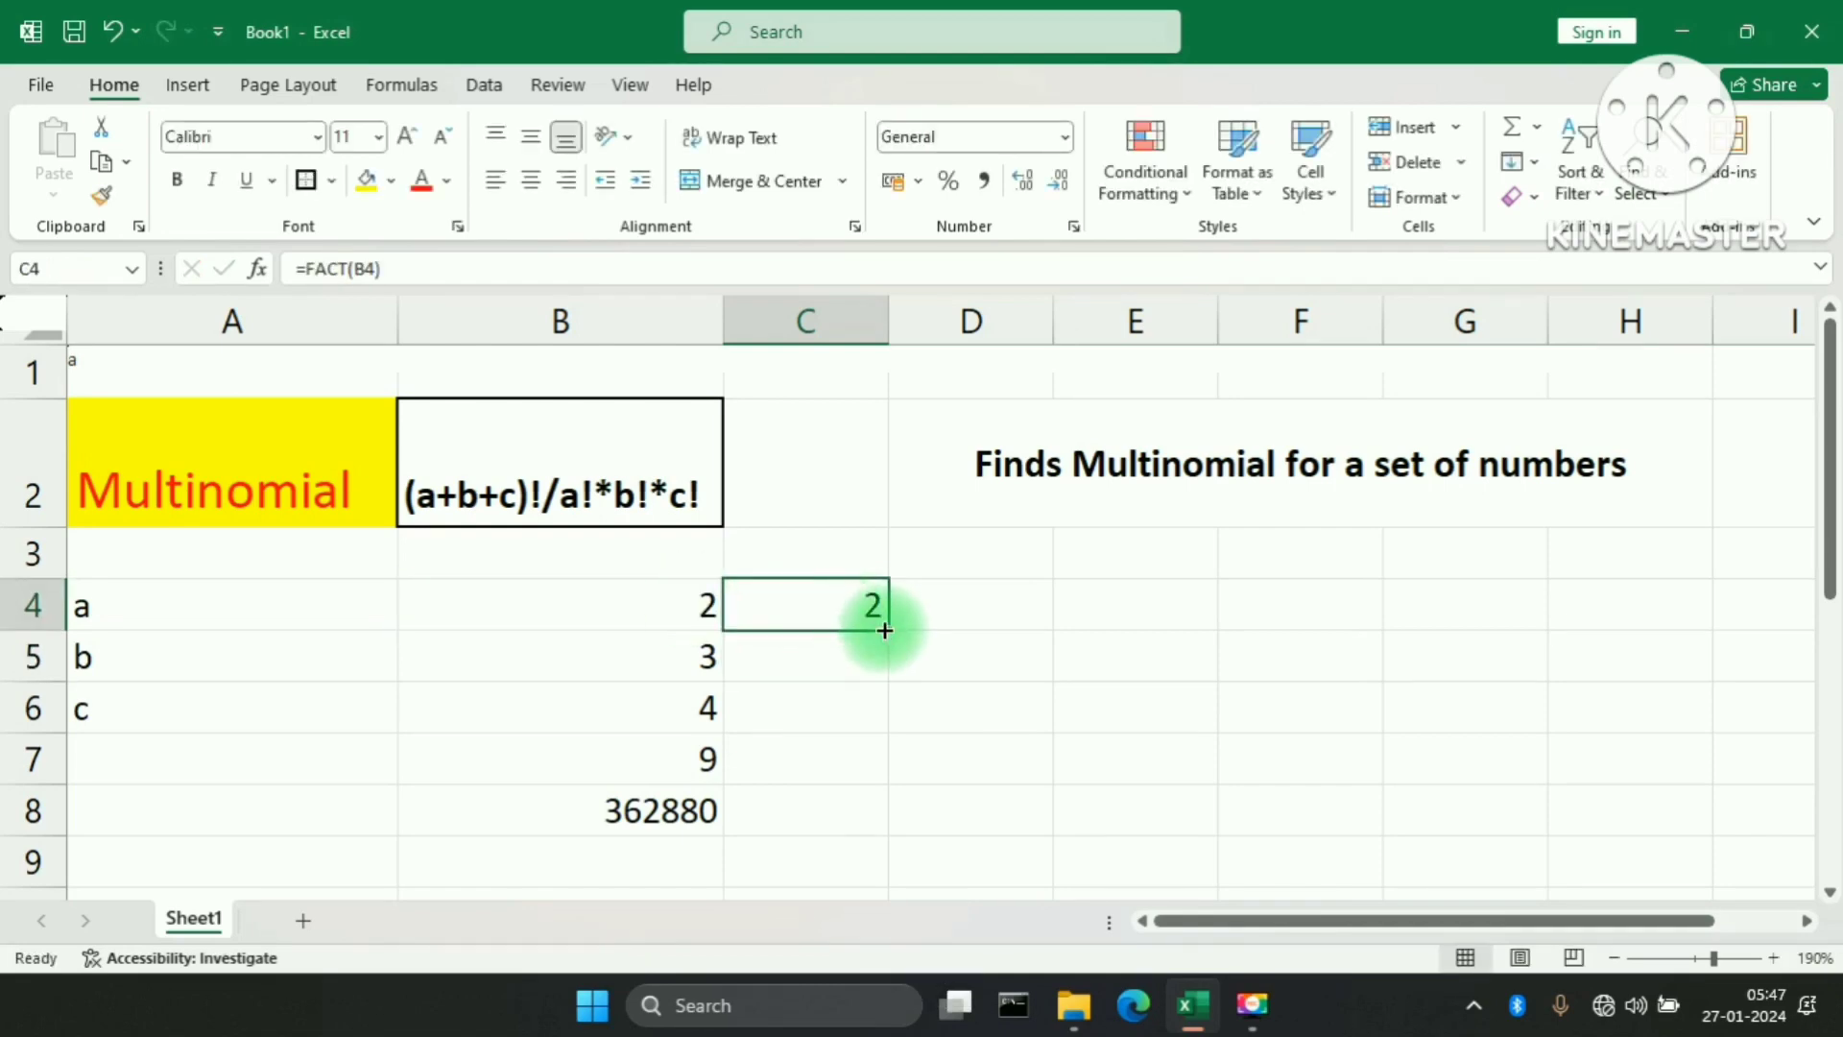
pyautogui.moveTo(888, 631); pyautogui.dragTo(884, 718)
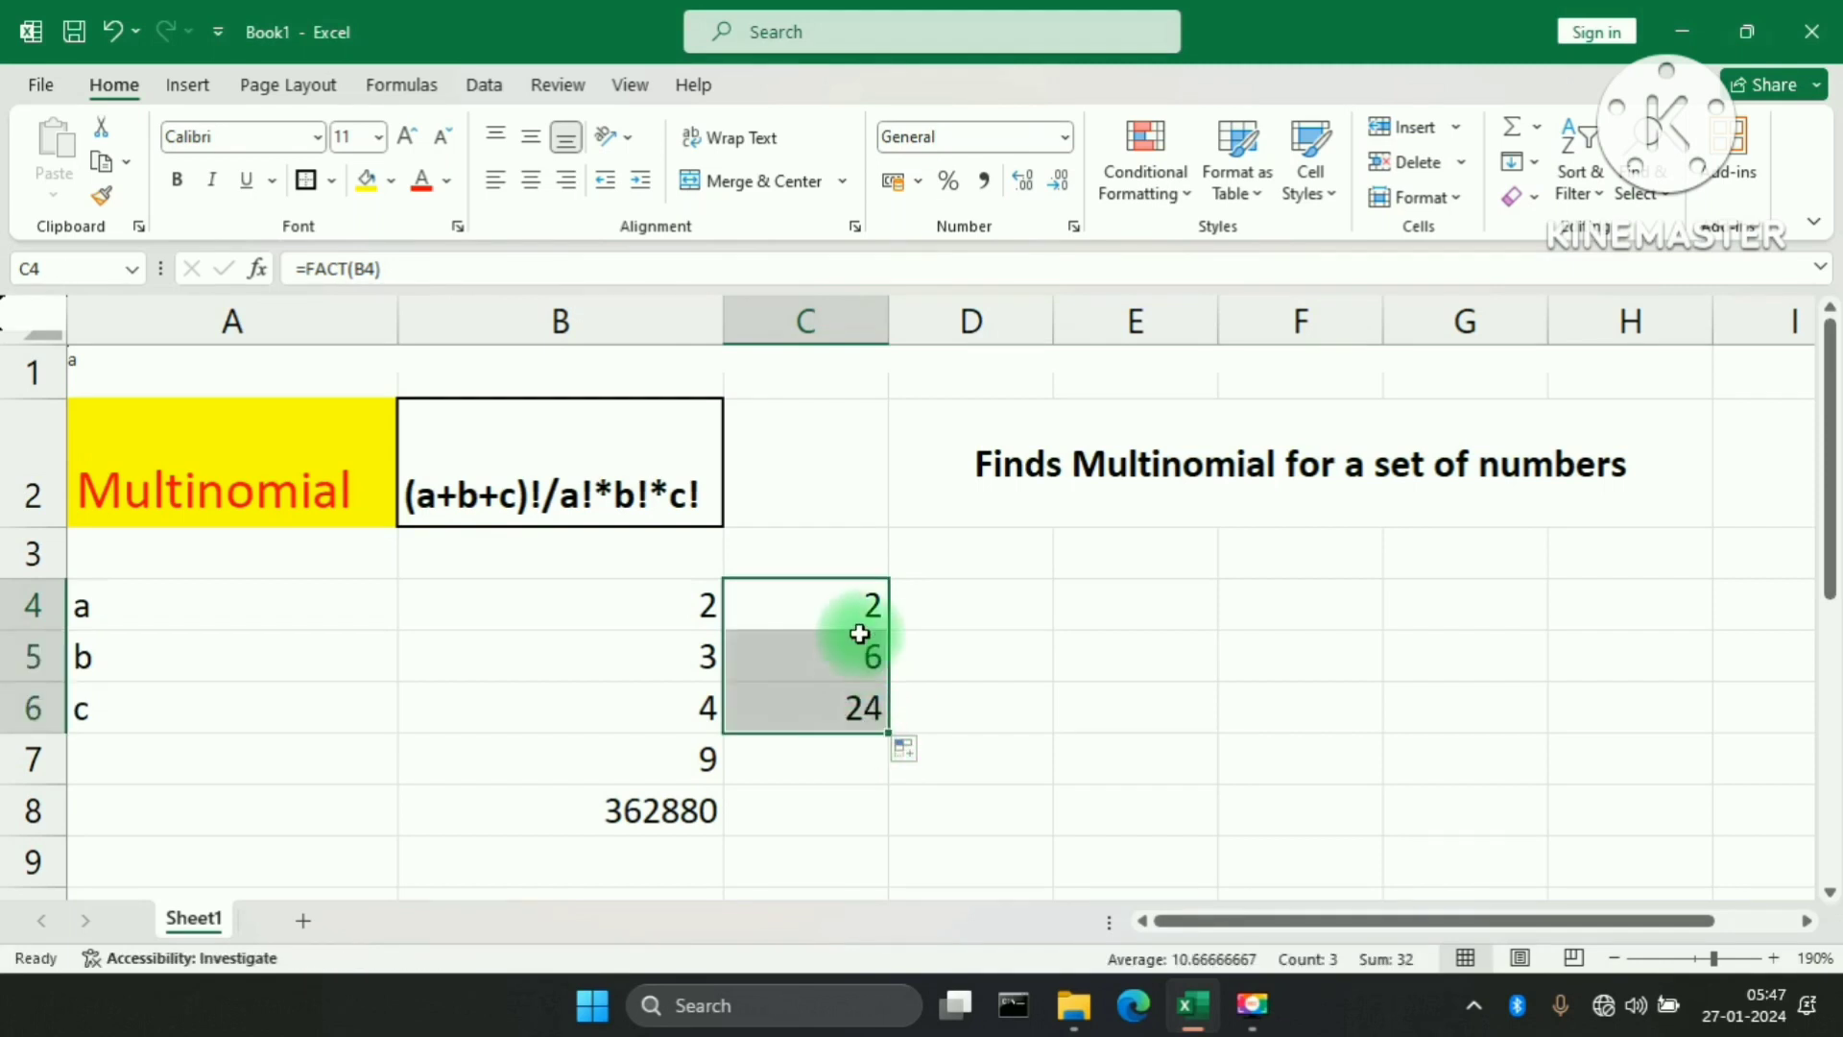
# - Multiply the three factorials in cell C8 with the formula =PRODUCT(C4:C6)
pyautogui.click(824, 808)
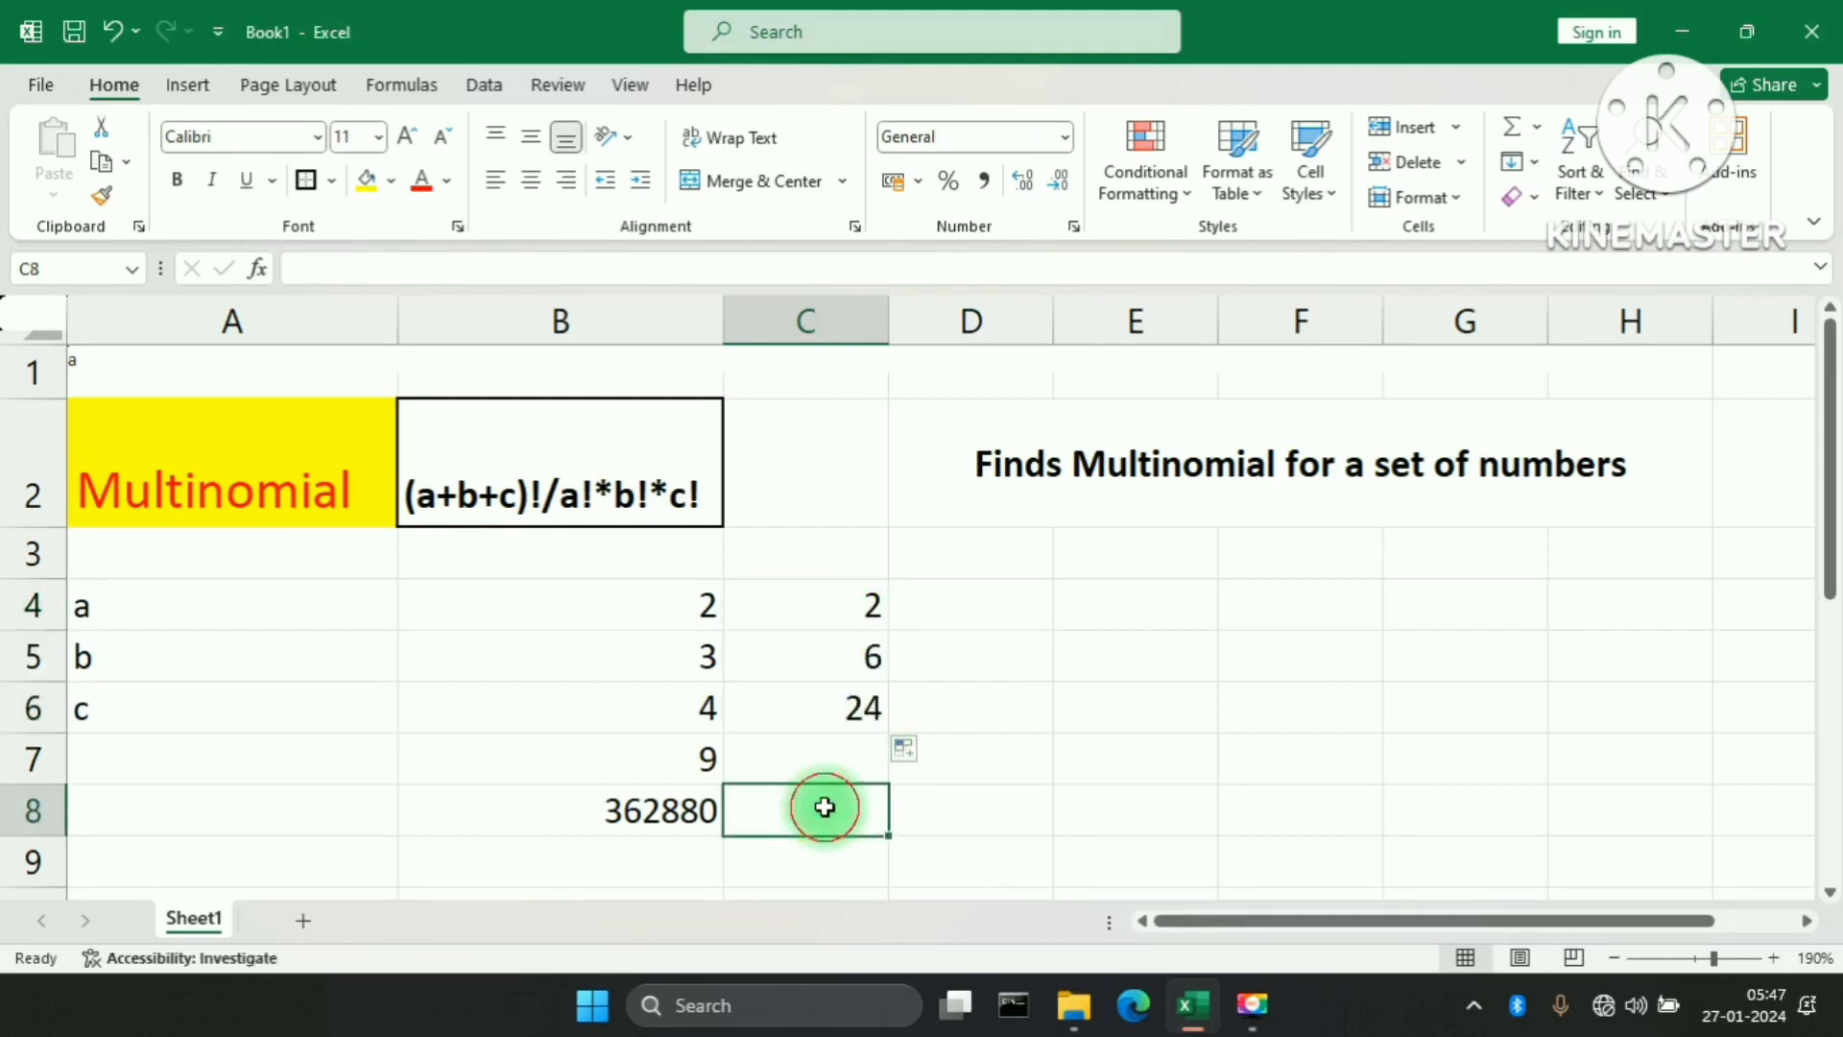
pyautogui.write('=pro')
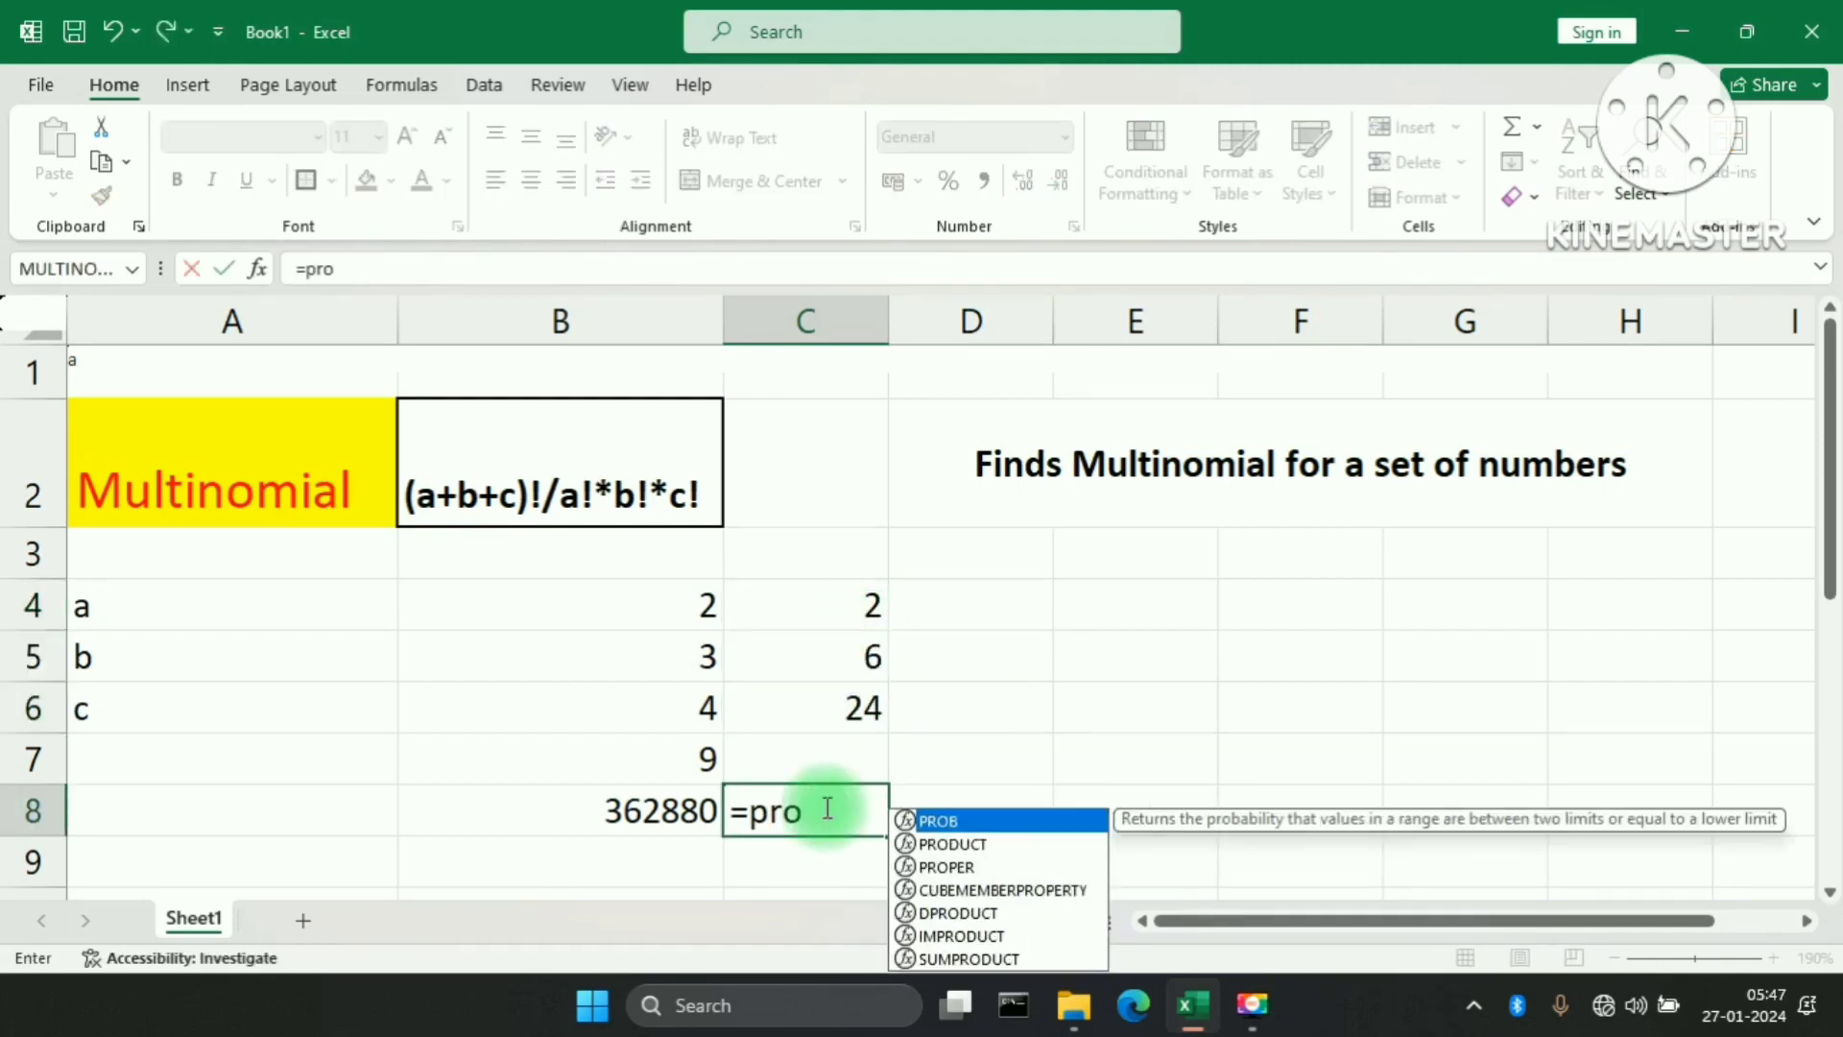
pyautogui.press('Down')
pyautogui.press('Tab')
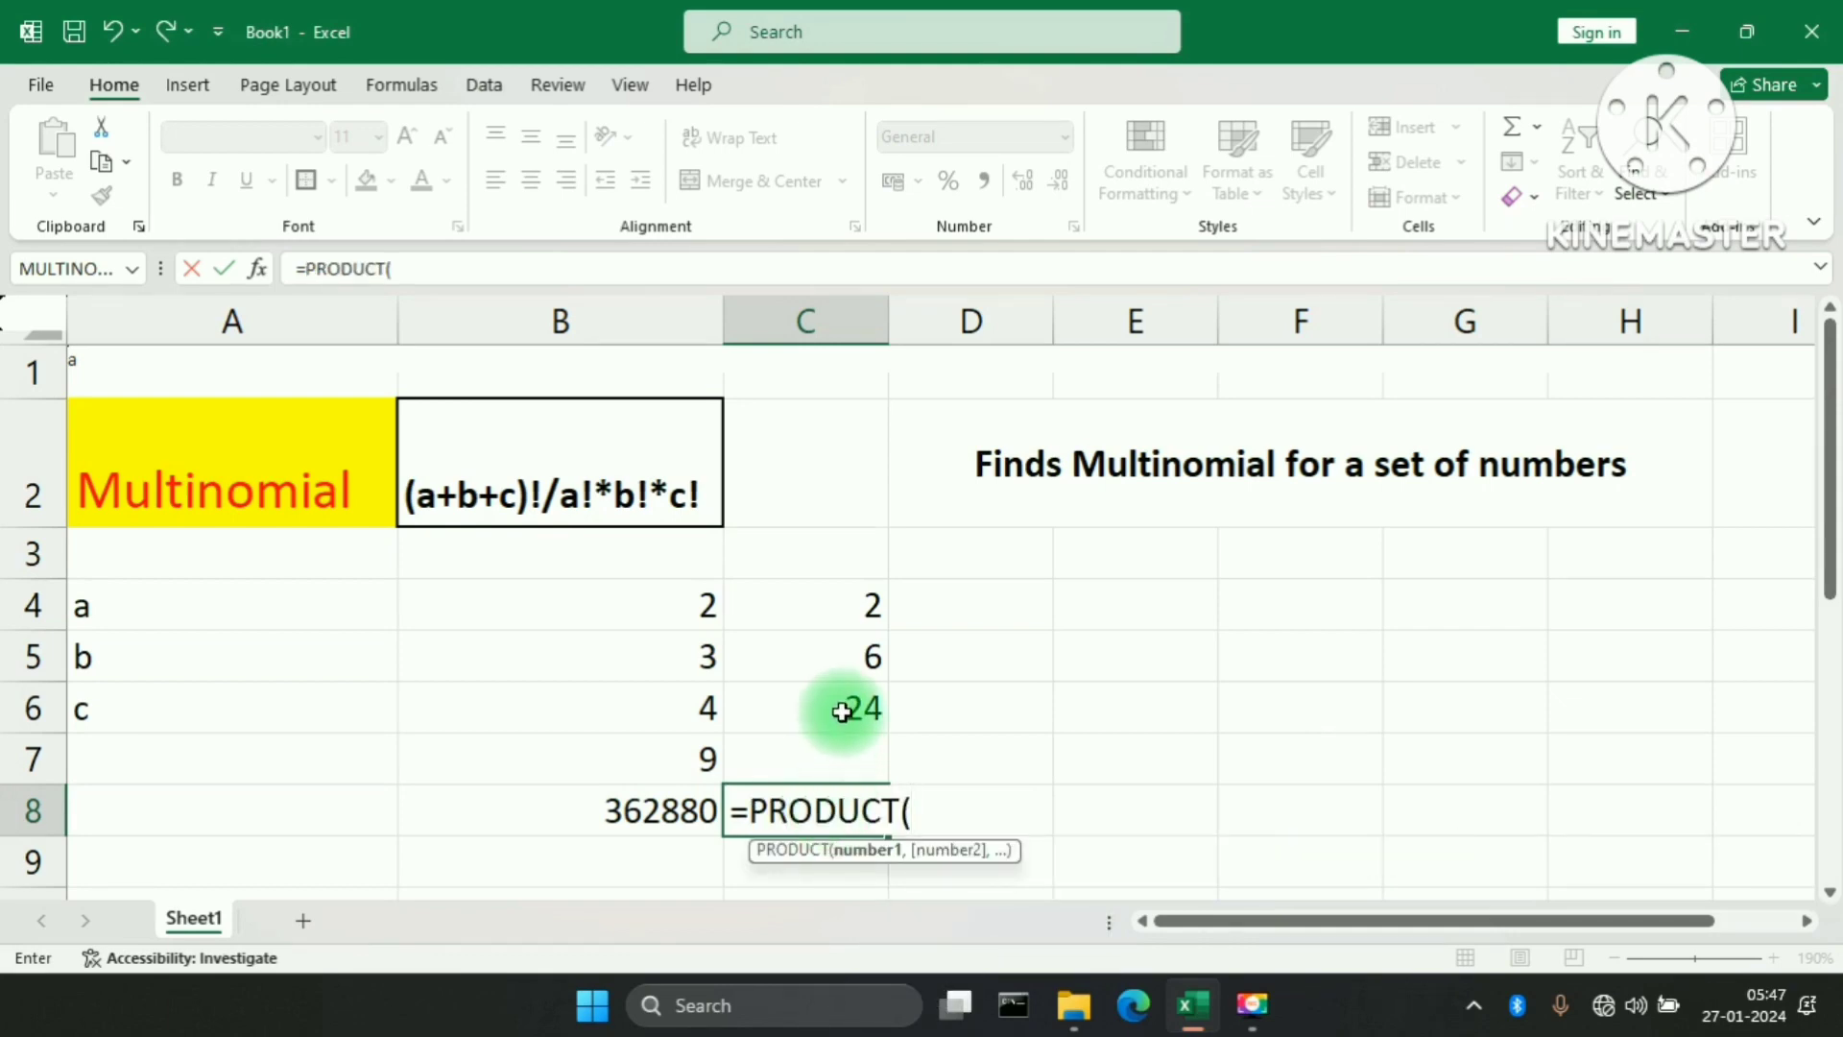
pyautogui.moveTo(843, 712); pyautogui.dragTo(834, 623)
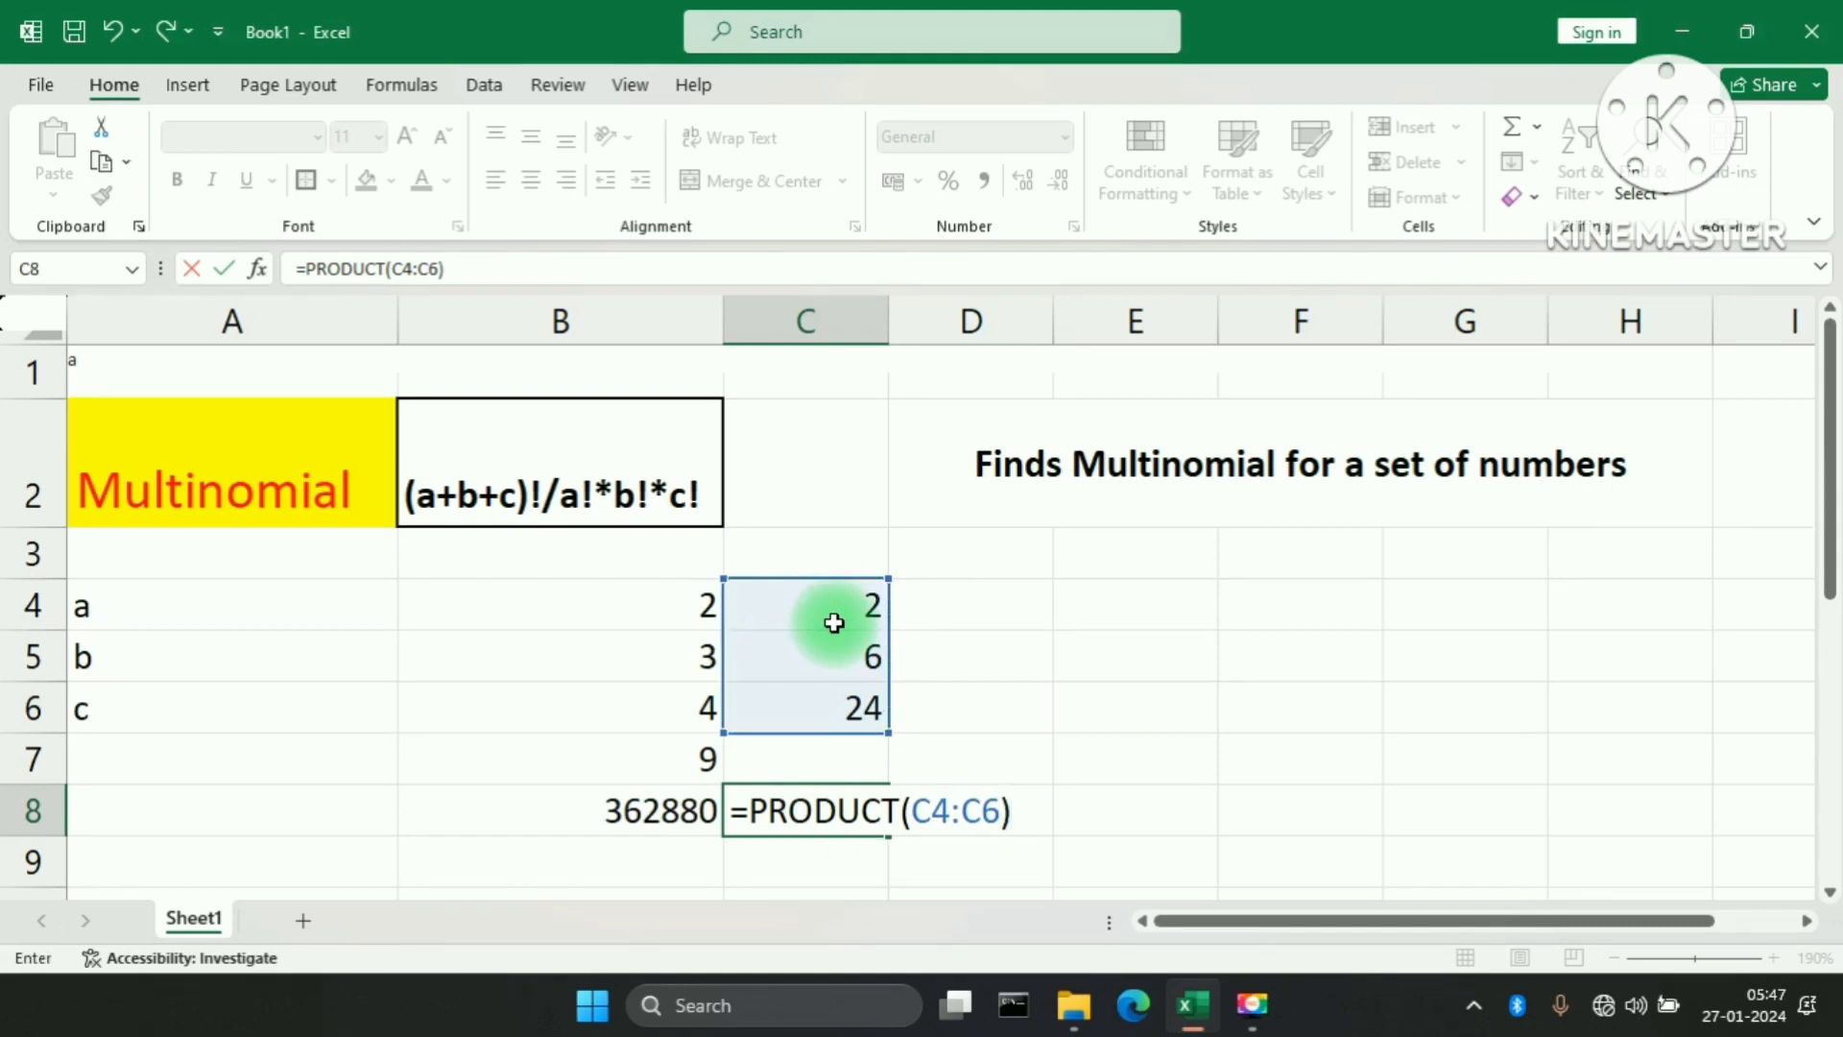
pyautogui.press('Return')
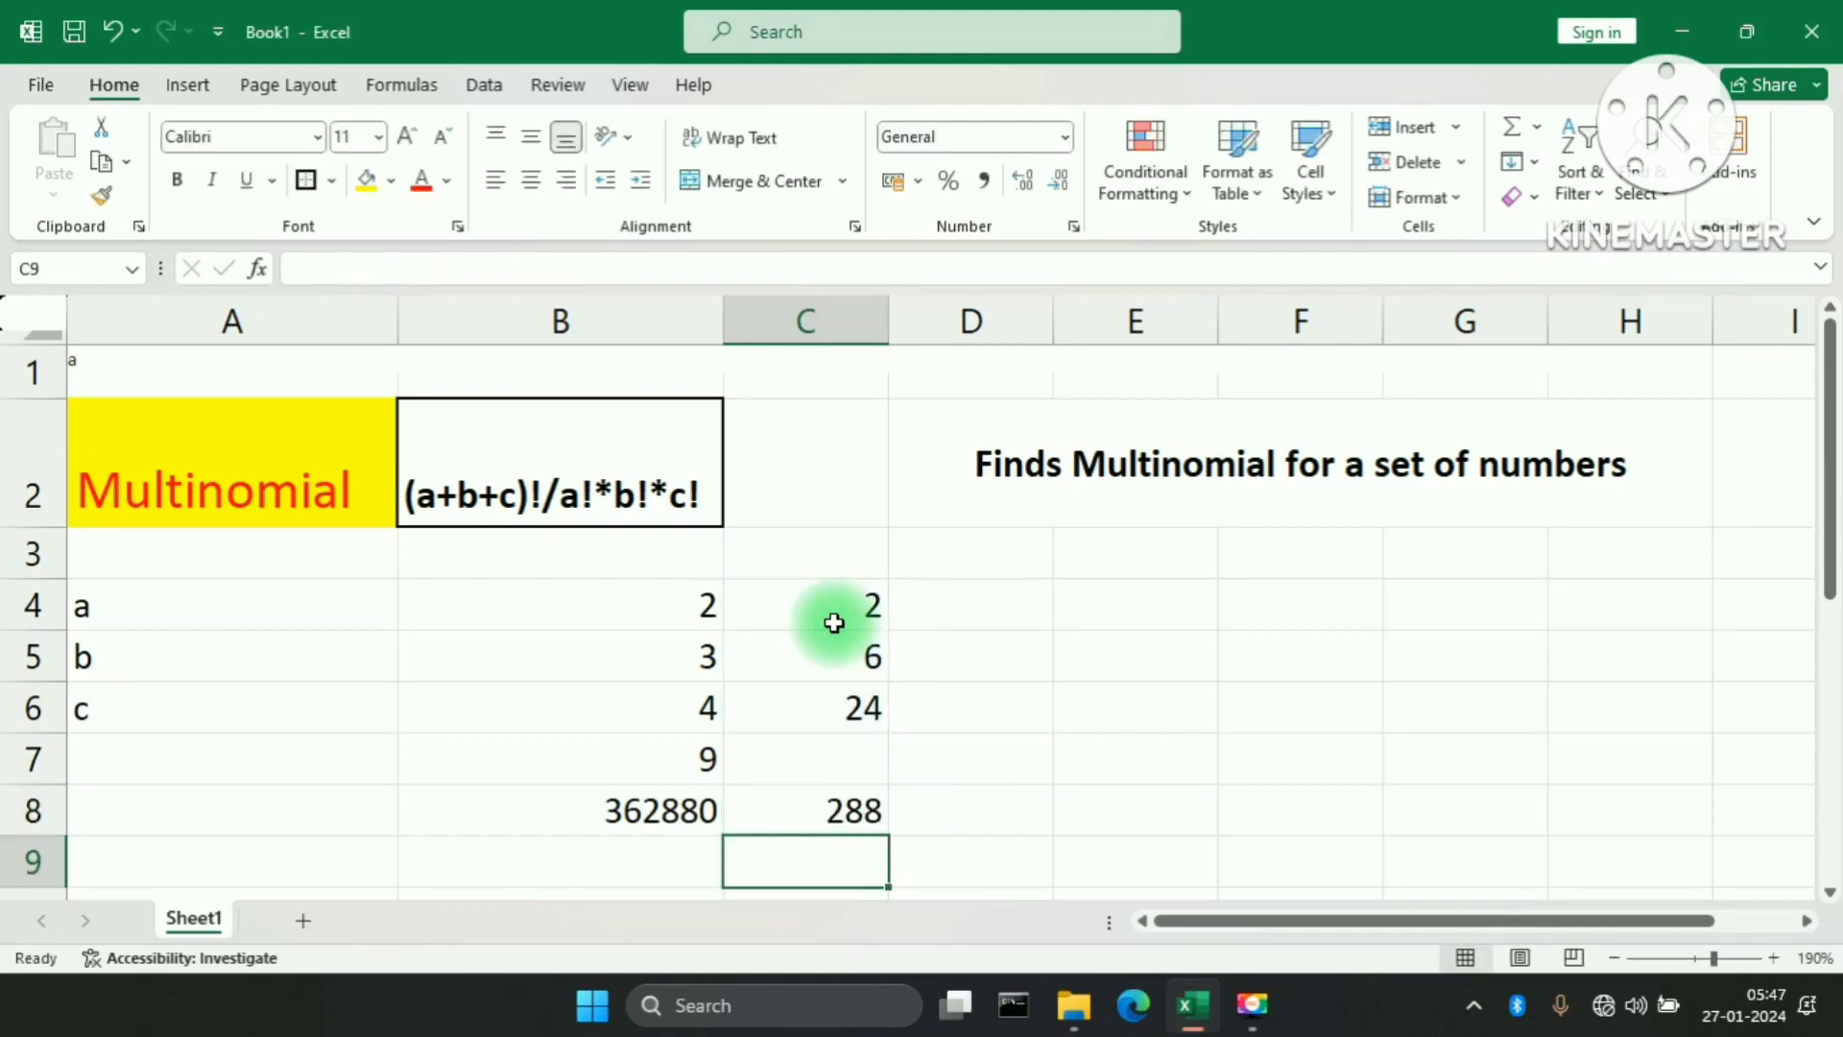
pyautogui.click(869, 808)
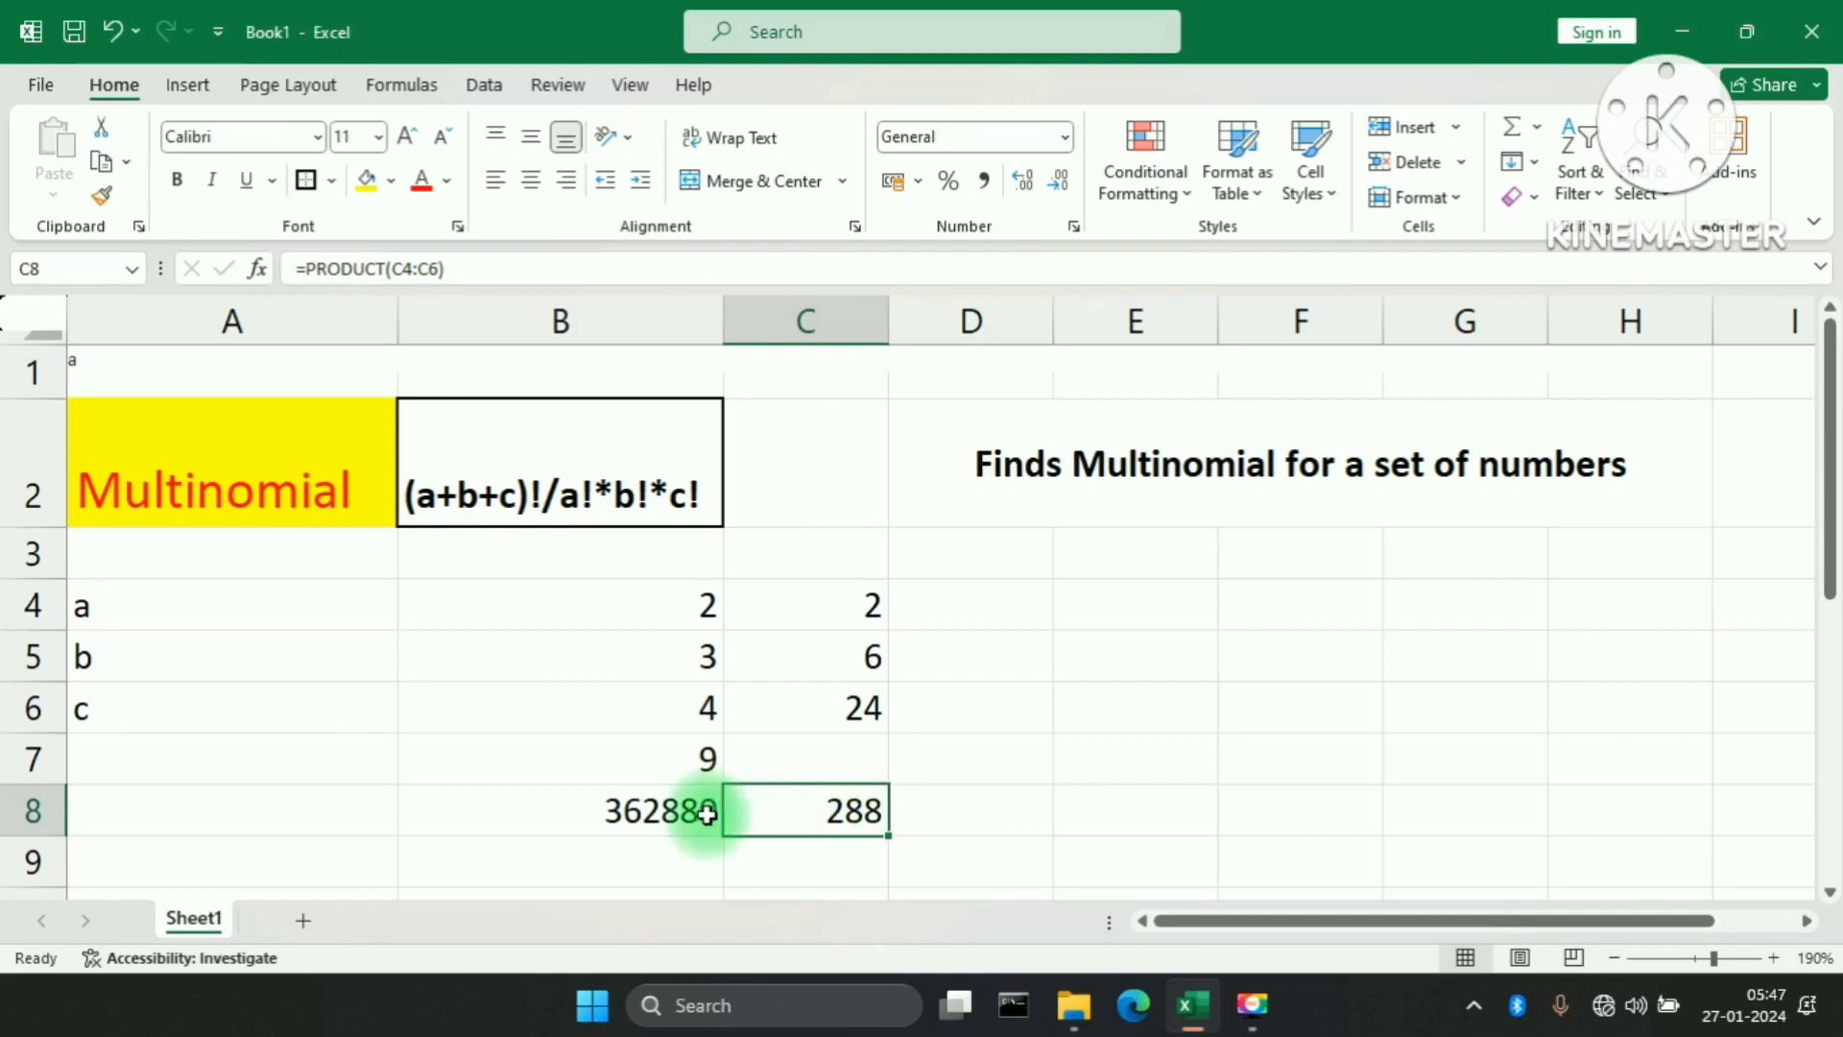
pyautogui.click(813, 858)
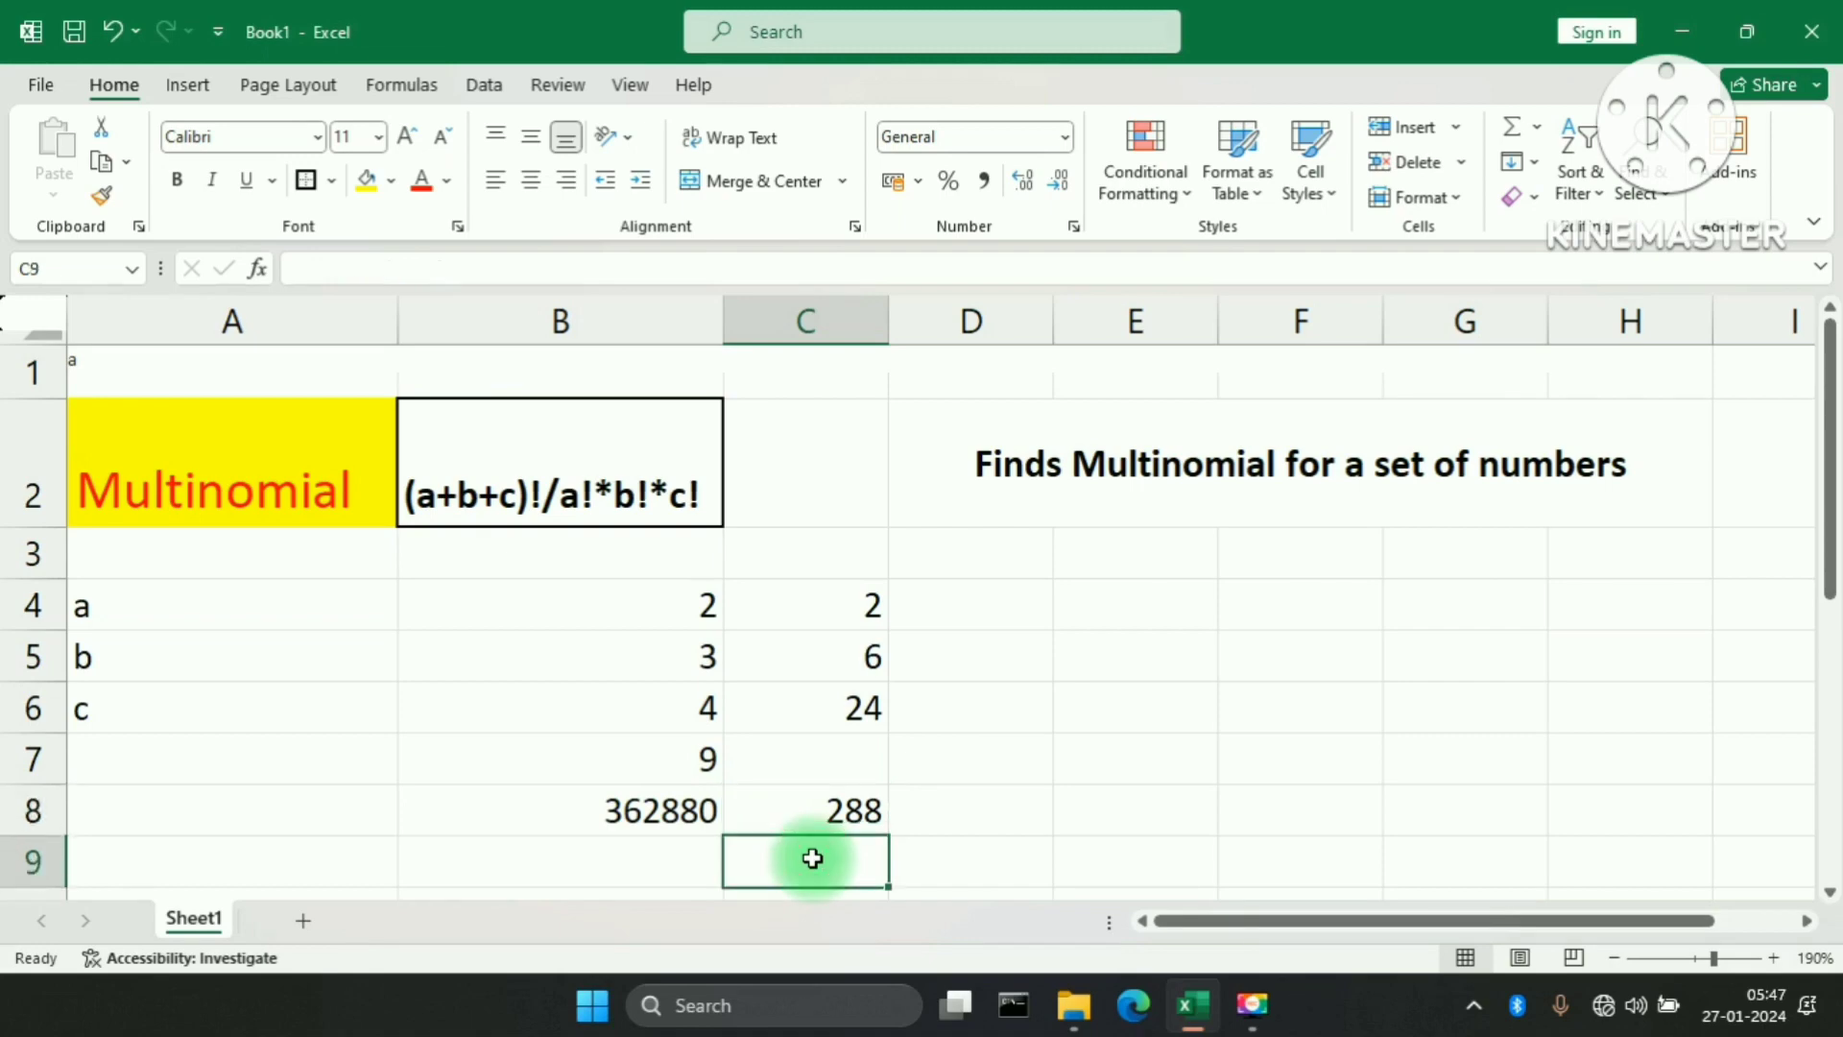
# - Divide the factorial of the sum by the product of factorials in cell C9 with the formula =B8/C8
pyautogui.write('=')
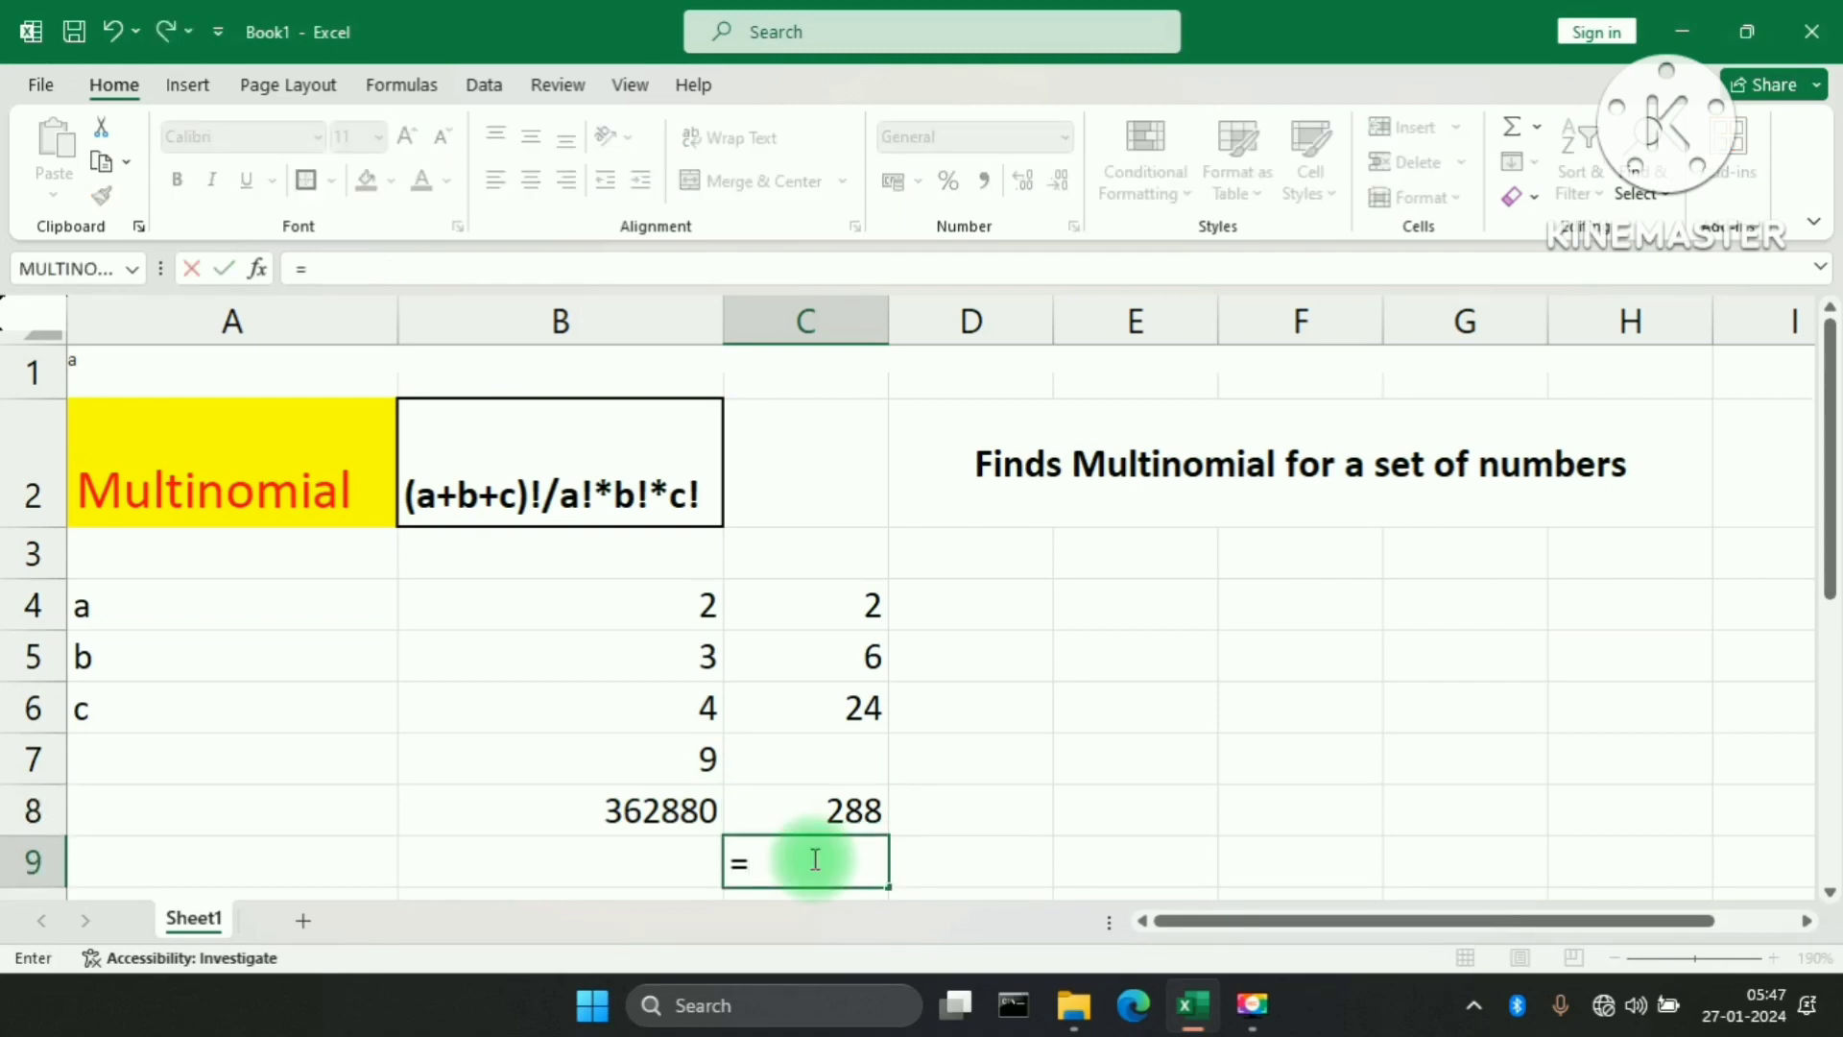
pyautogui.click(683, 810)
pyautogui.write('/')
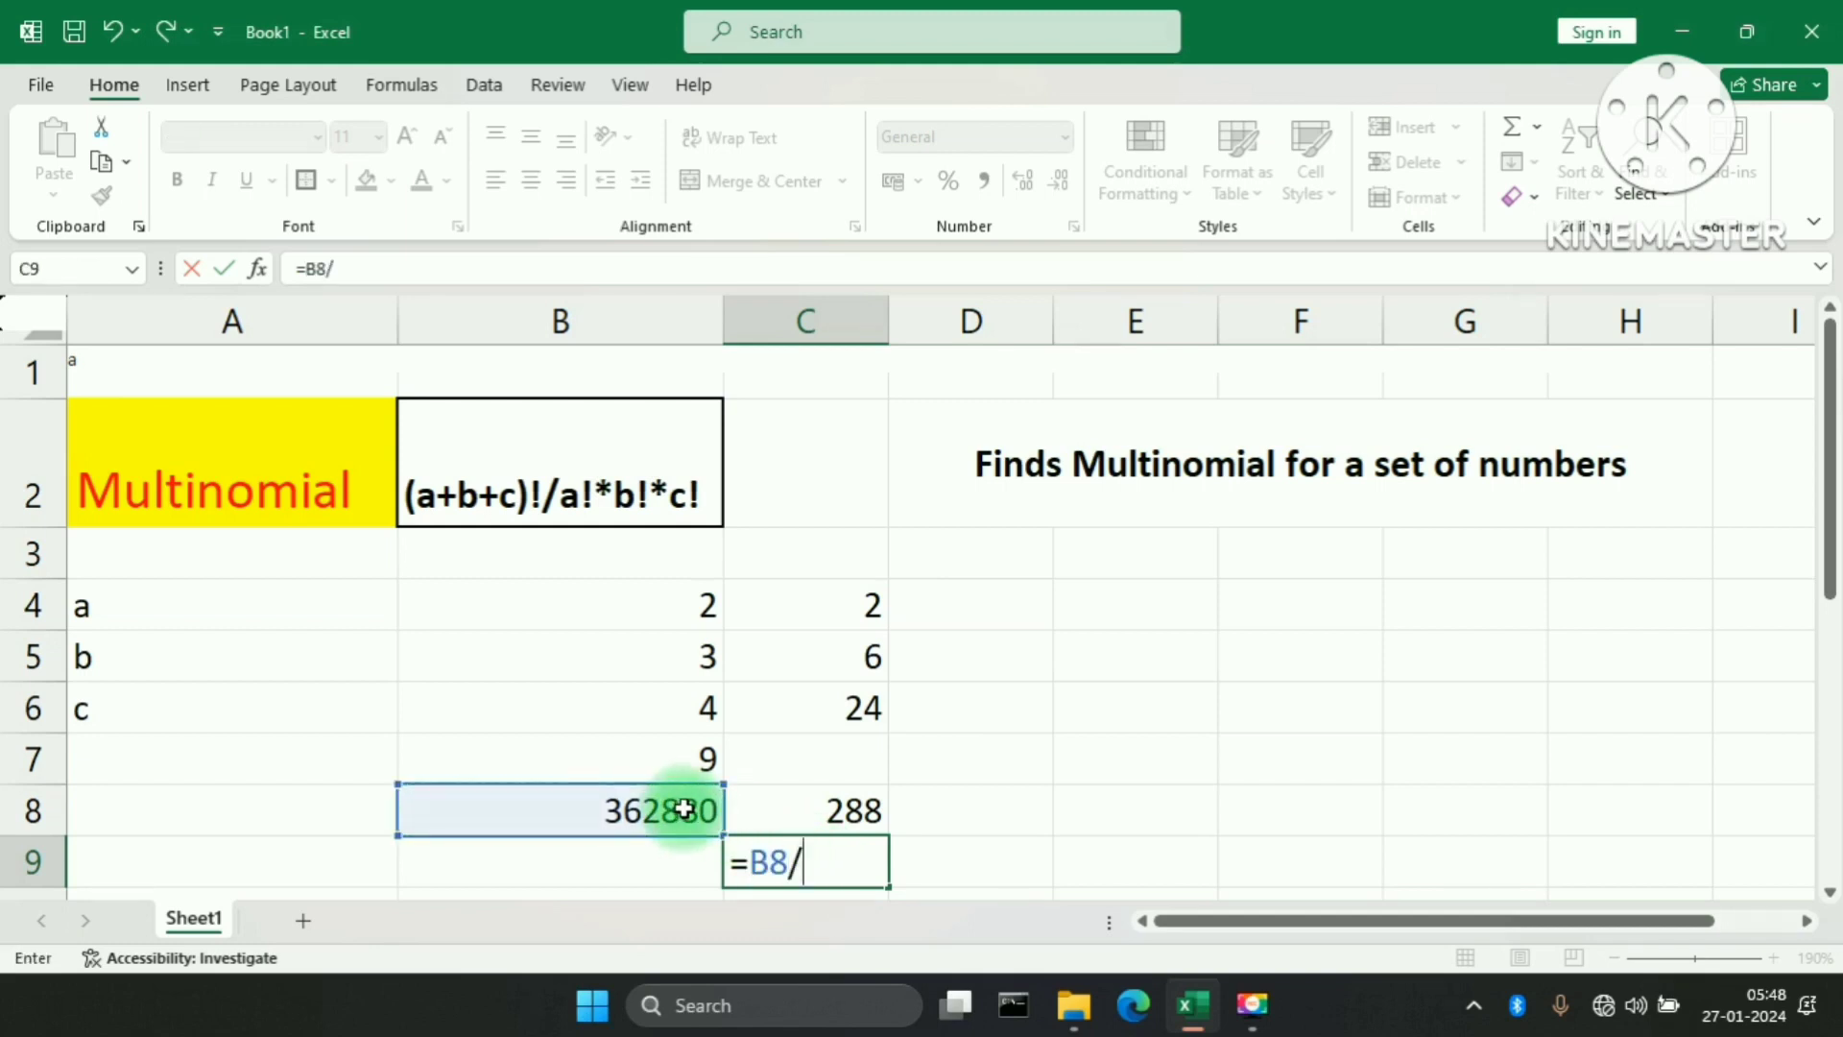
pyautogui.click(824, 811)
pyautogui.press('Return')
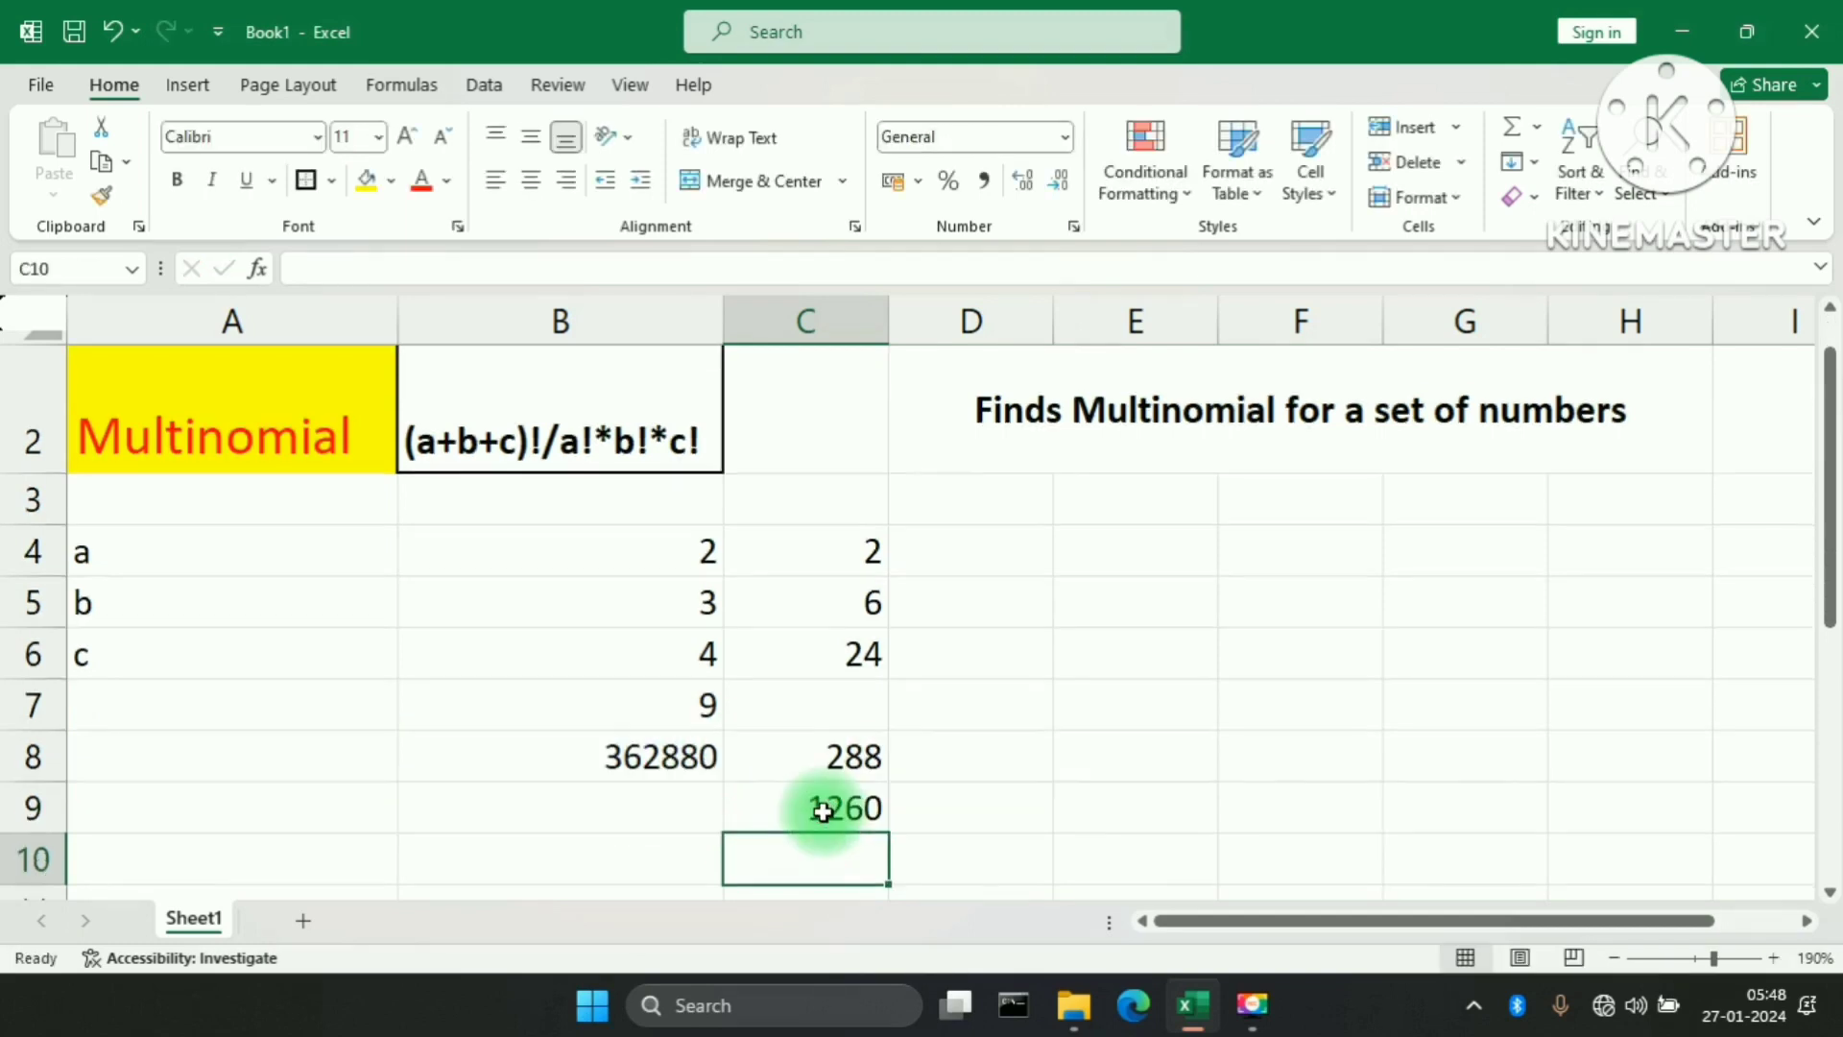
pyautogui.click(812, 805)
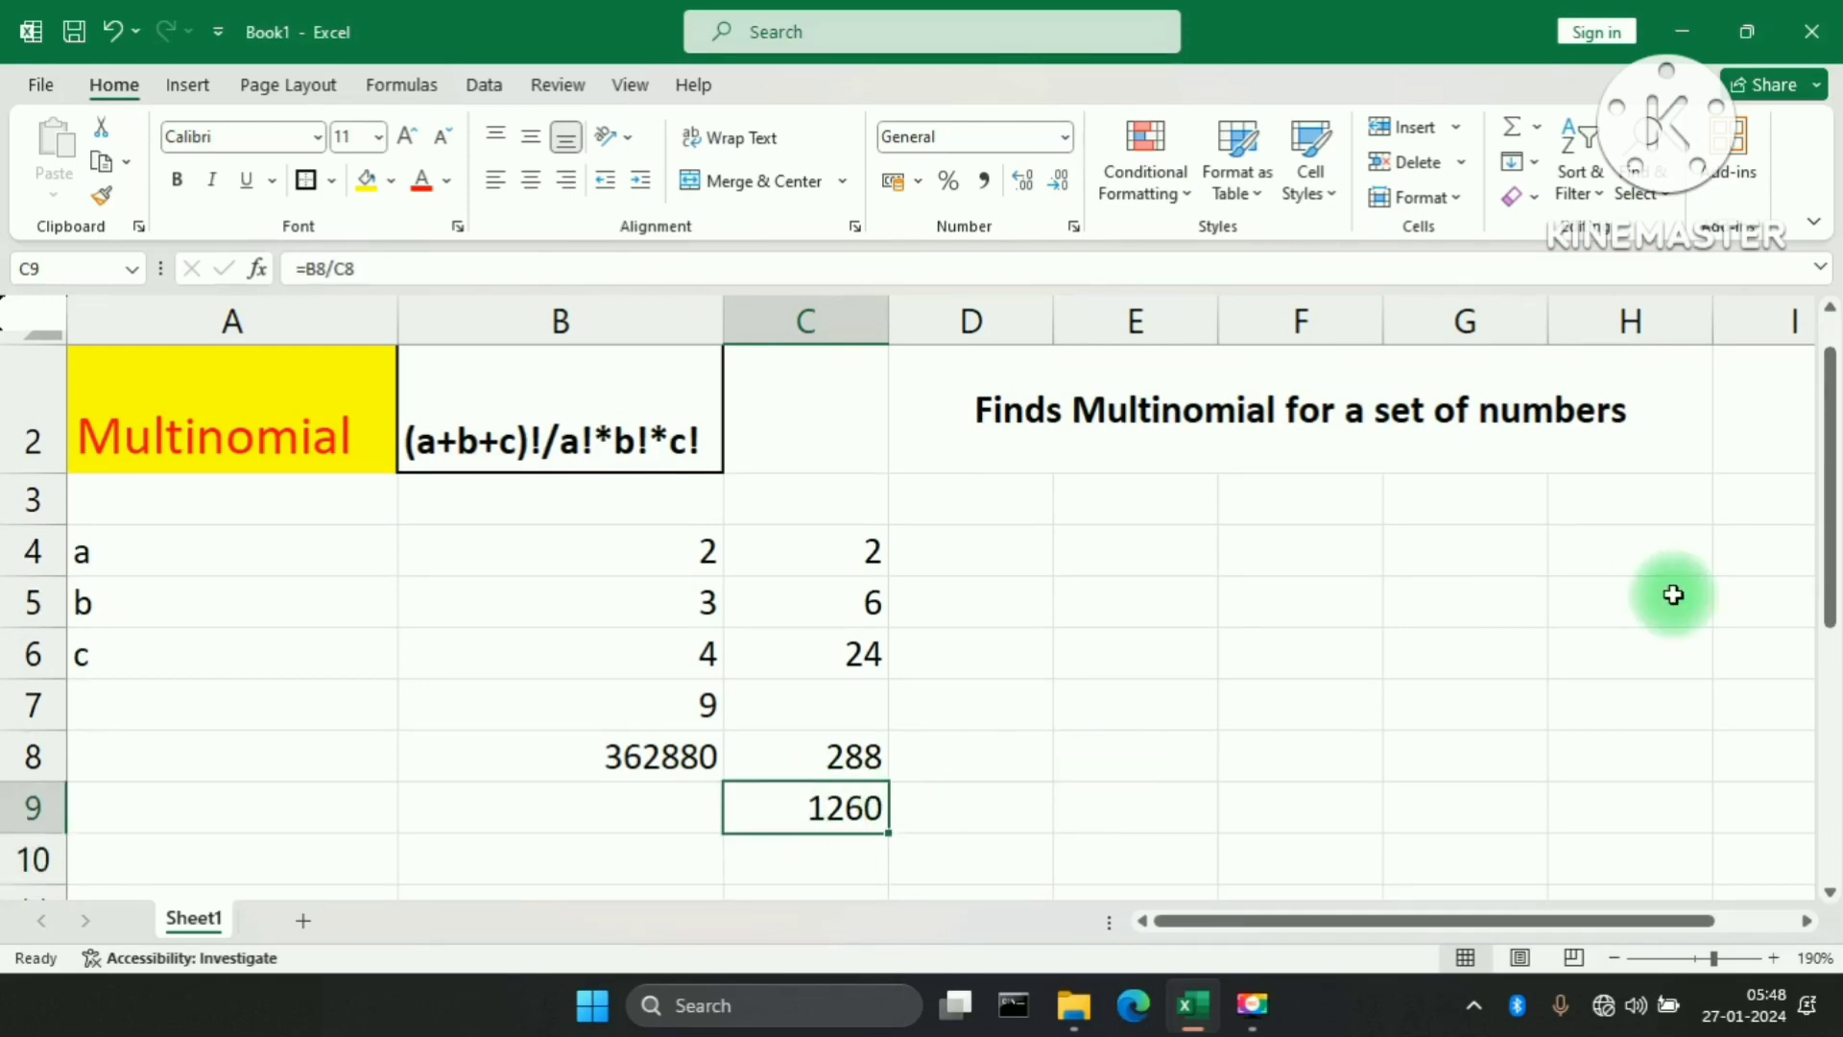
# - Widen column C slightly and calculate the multinomial directly in cell C2 with the formula =MULTINOMIAL(B4,B5,B6)
pyautogui.moveTo(1835, 391); pyautogui.dragTo(1827, 351)
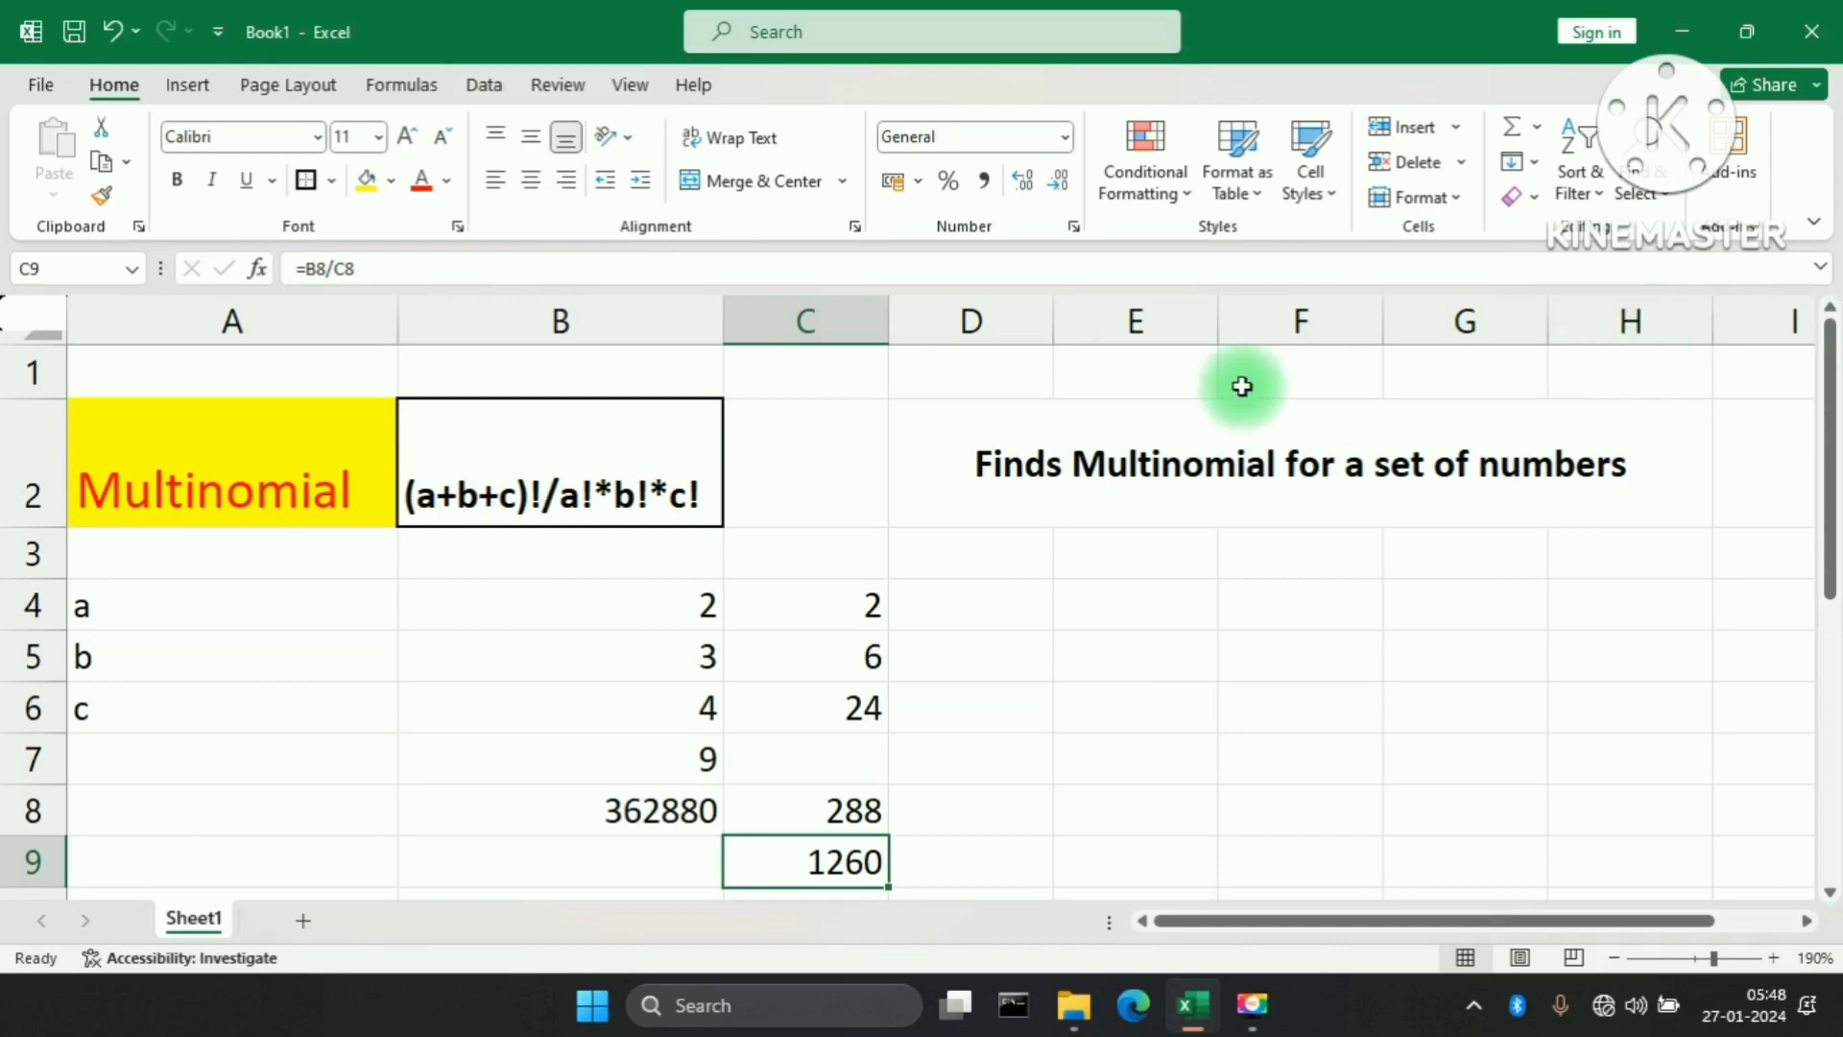
pyautogui.click(845, 451)
pyautogui.moveTo(889, 321); pyautogui.dragTo(936, 324)
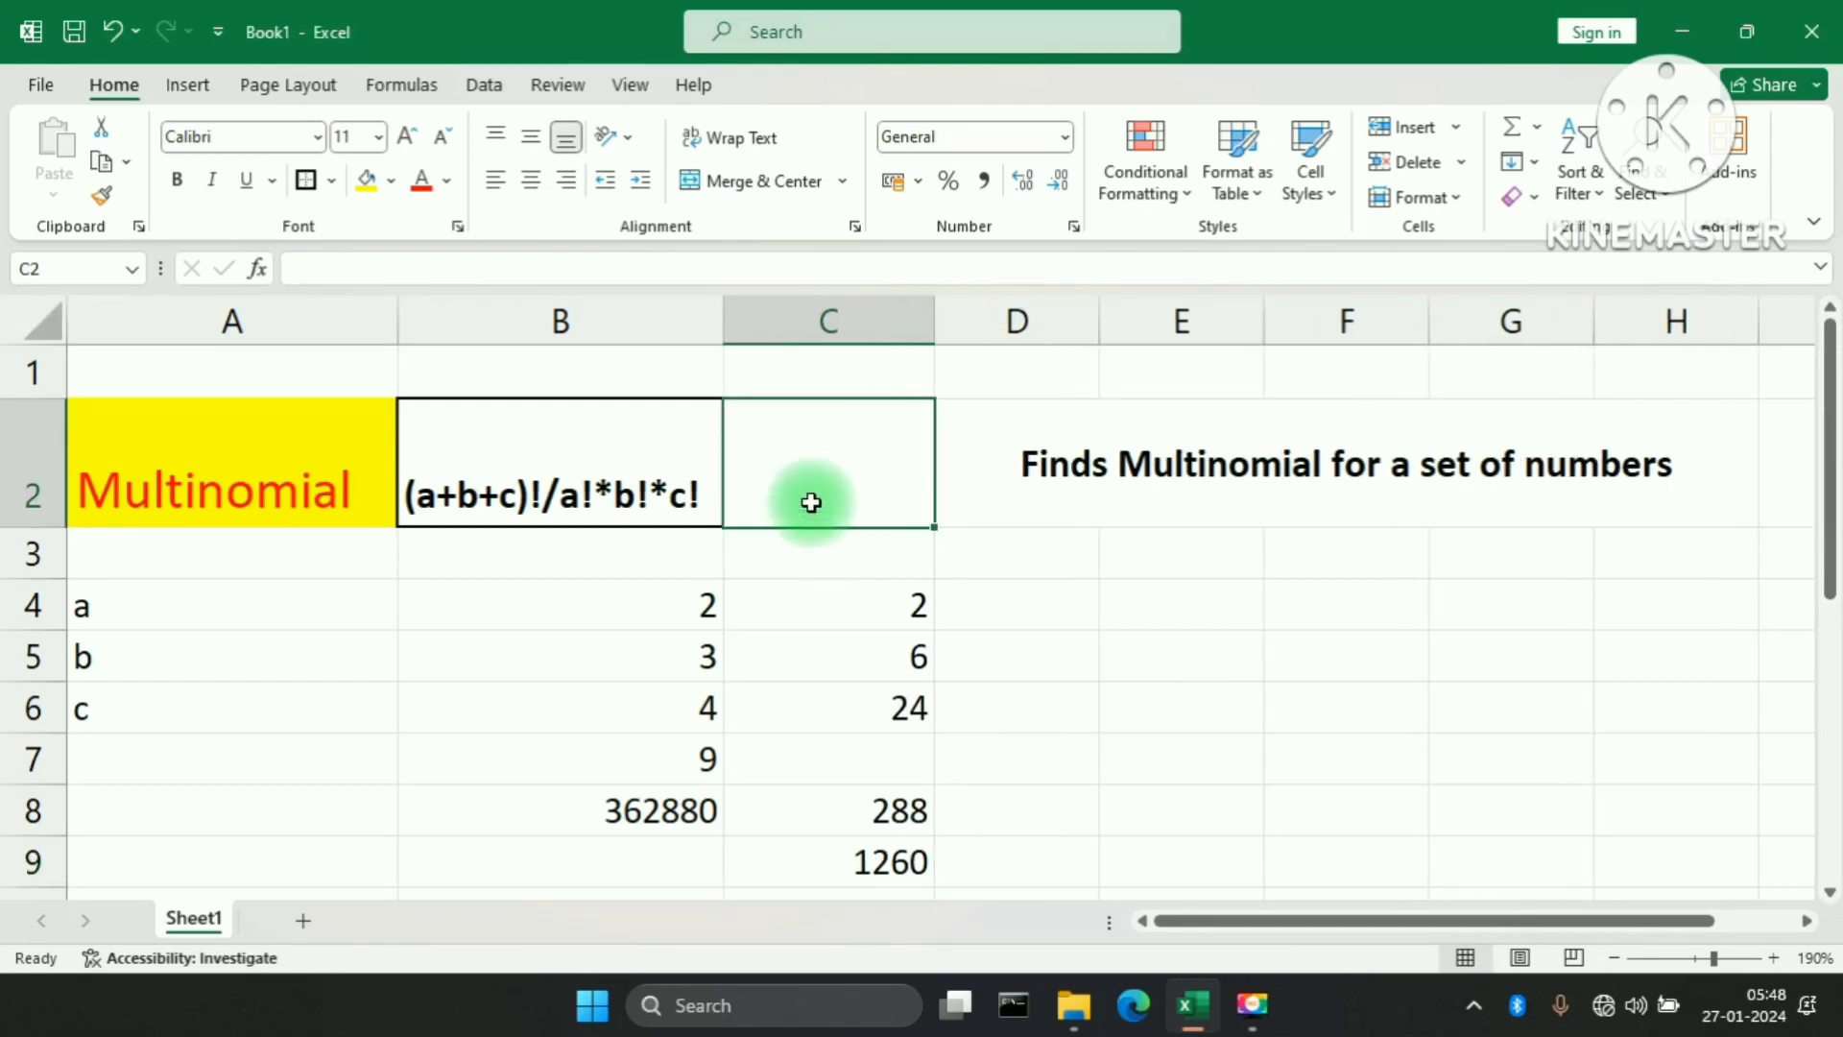
pyautogui.write('=mu')
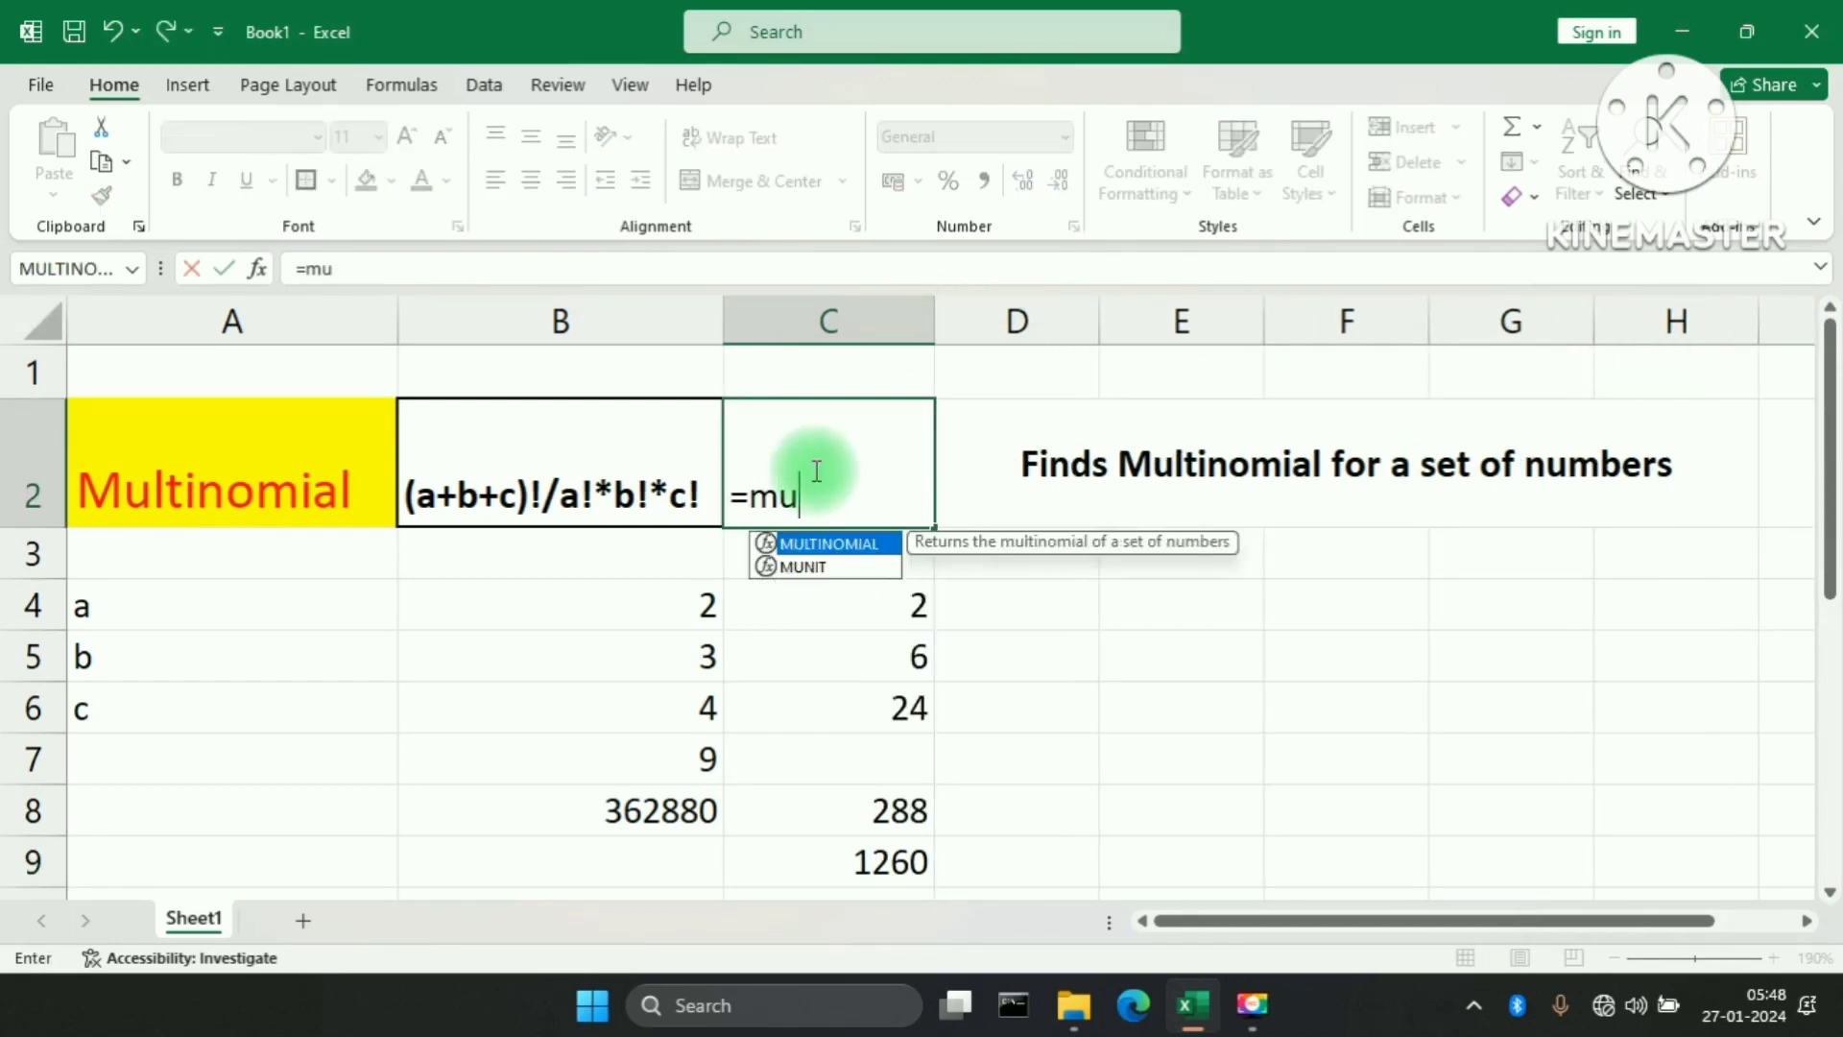
pyautogui.press('Tab')
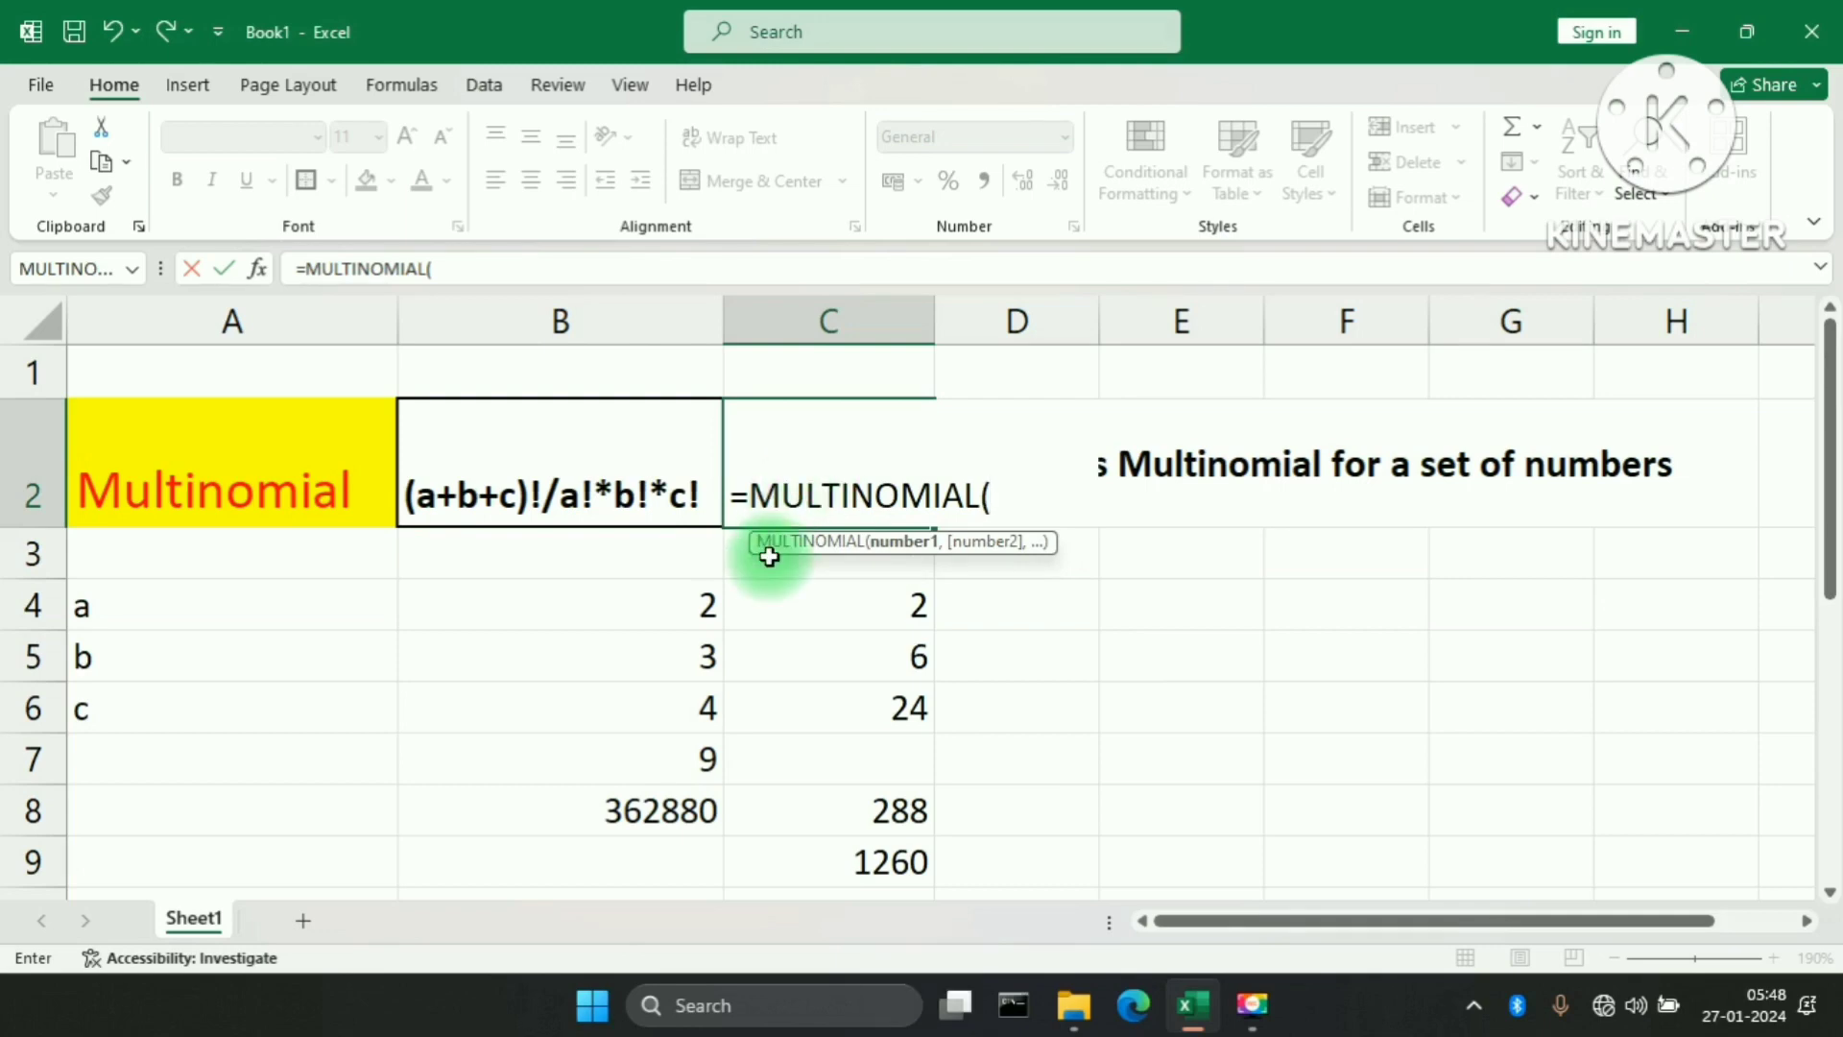
pyautogui.click(687, 597)
pyautogui.write(',')
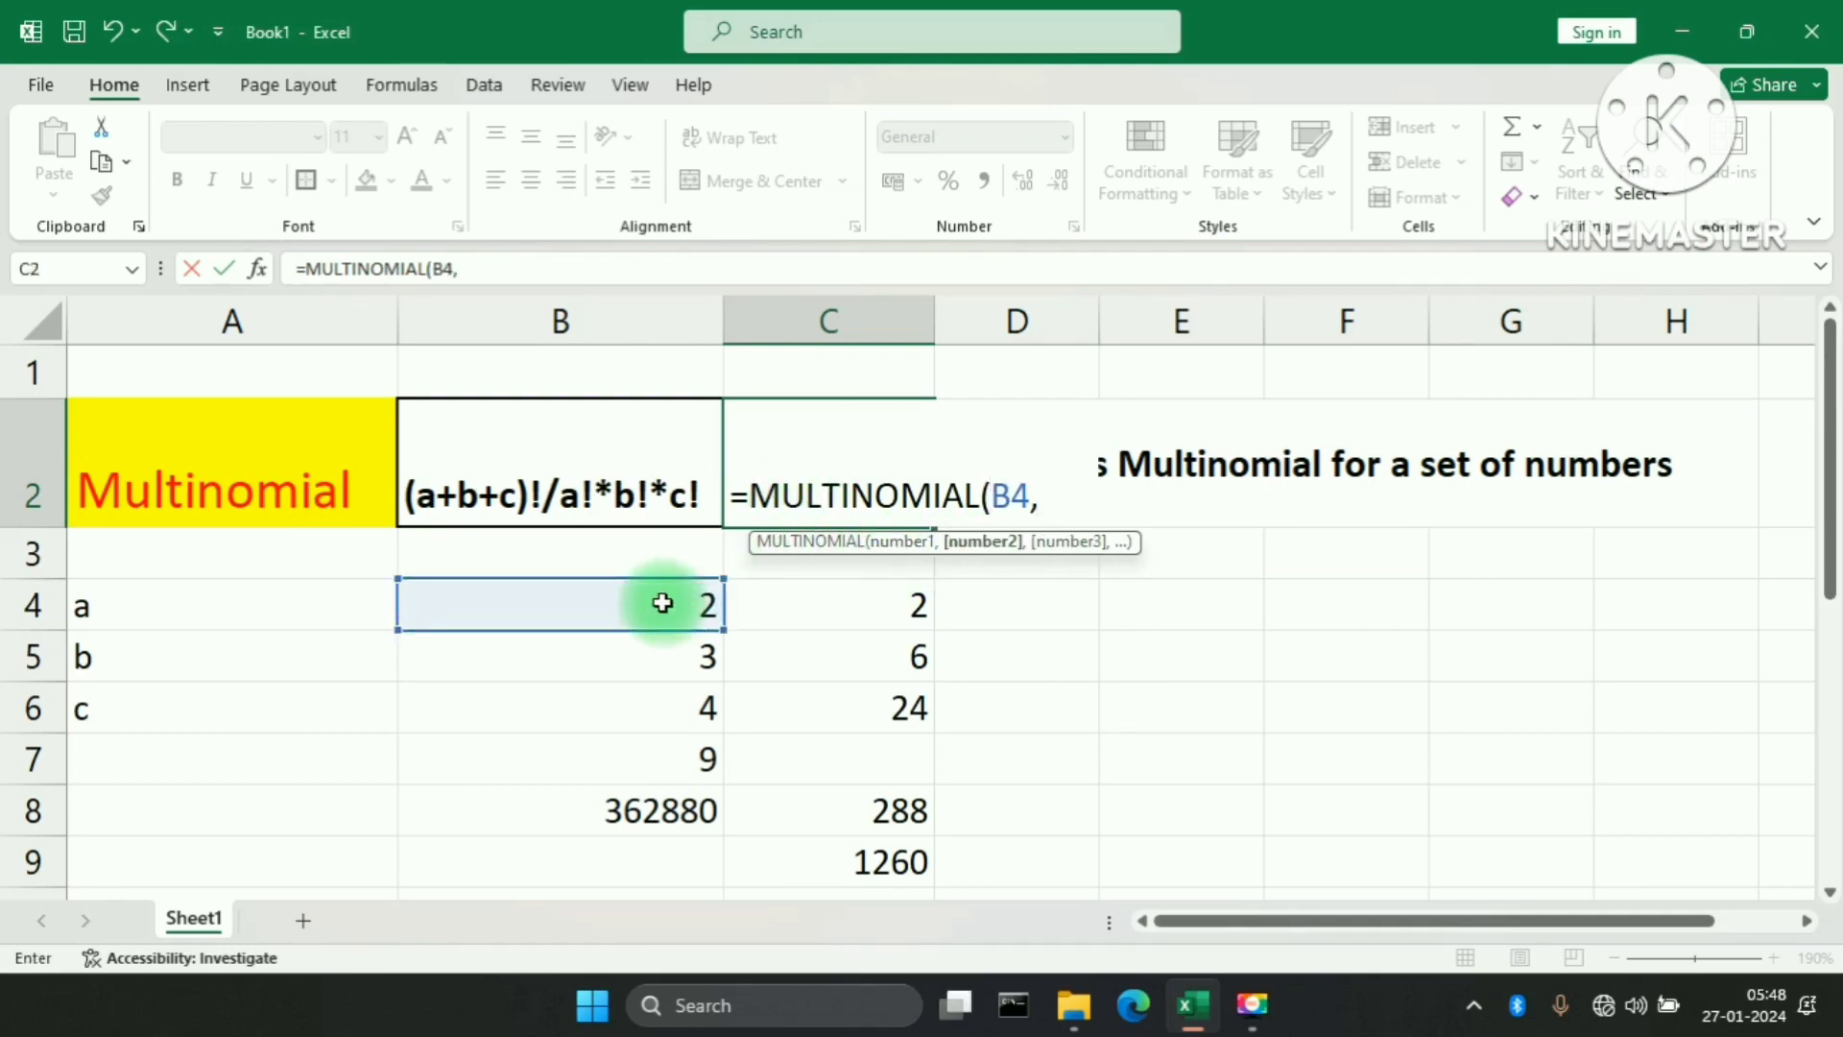
pyautogui.click(653, 653)
pyautogui.write(',')
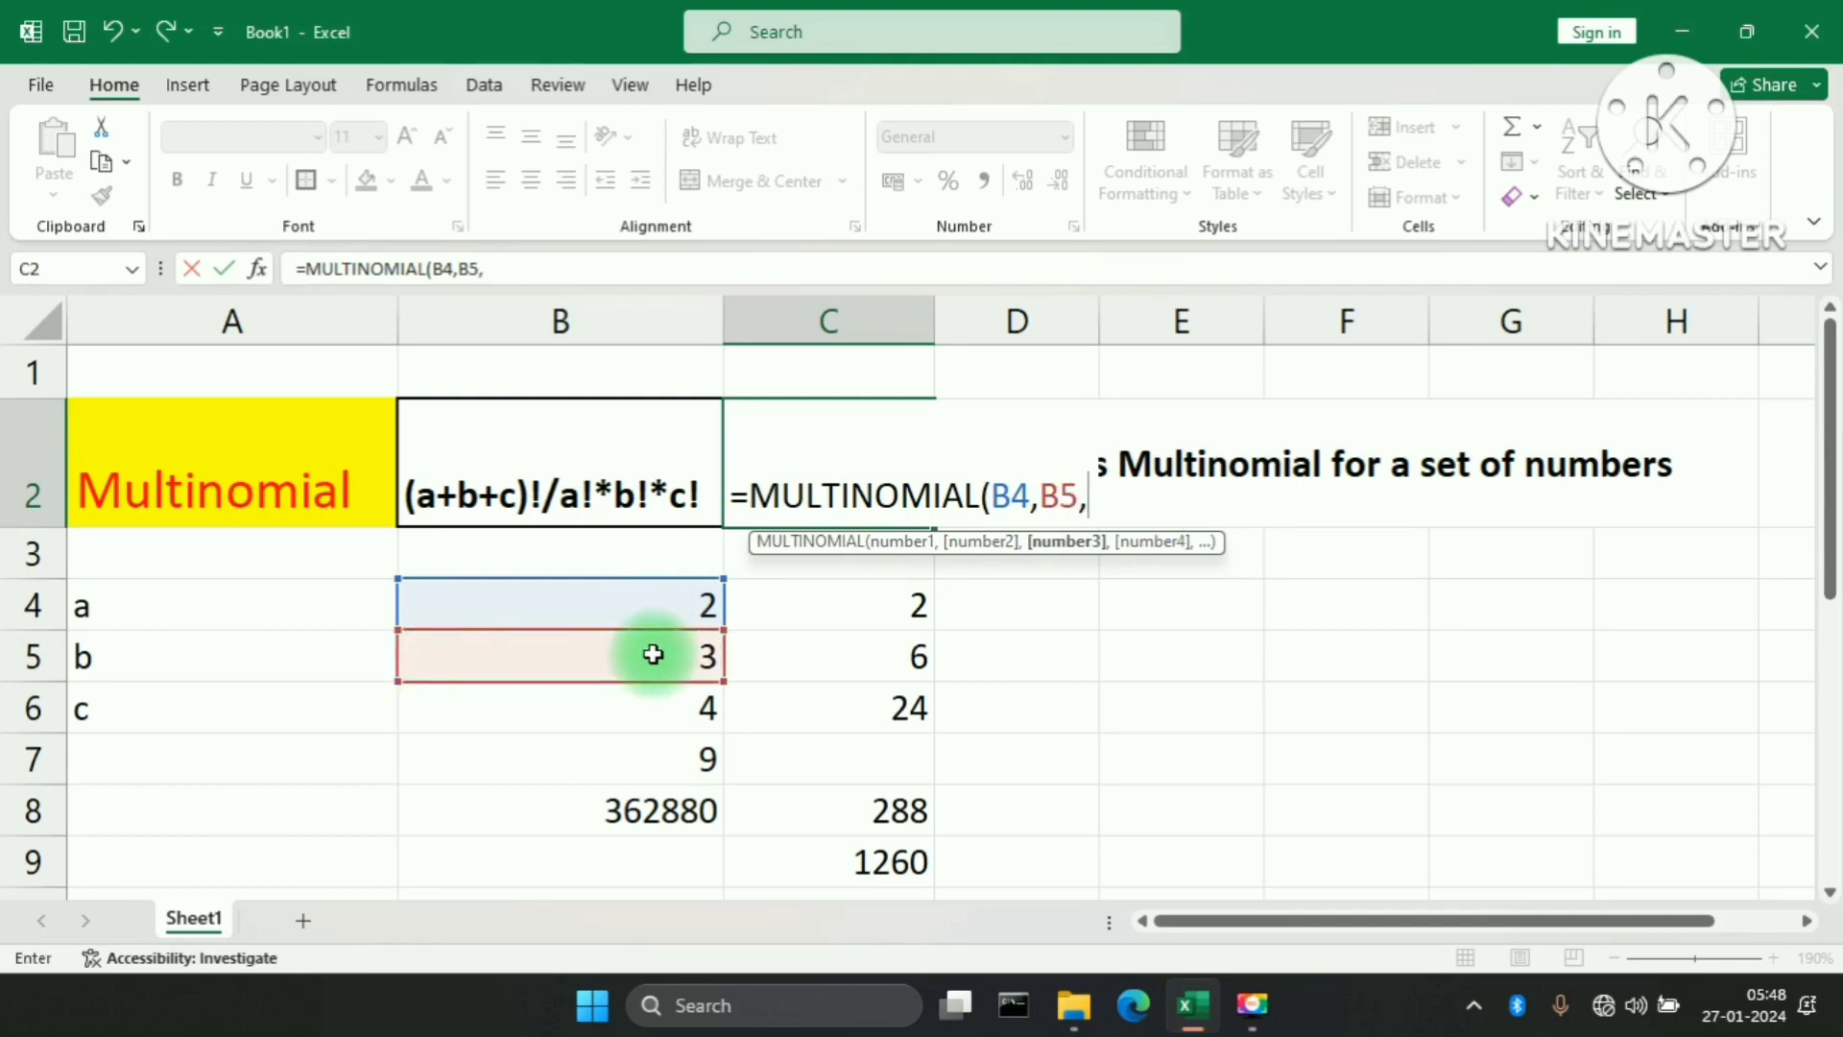
pyautogui.click(643, 710)
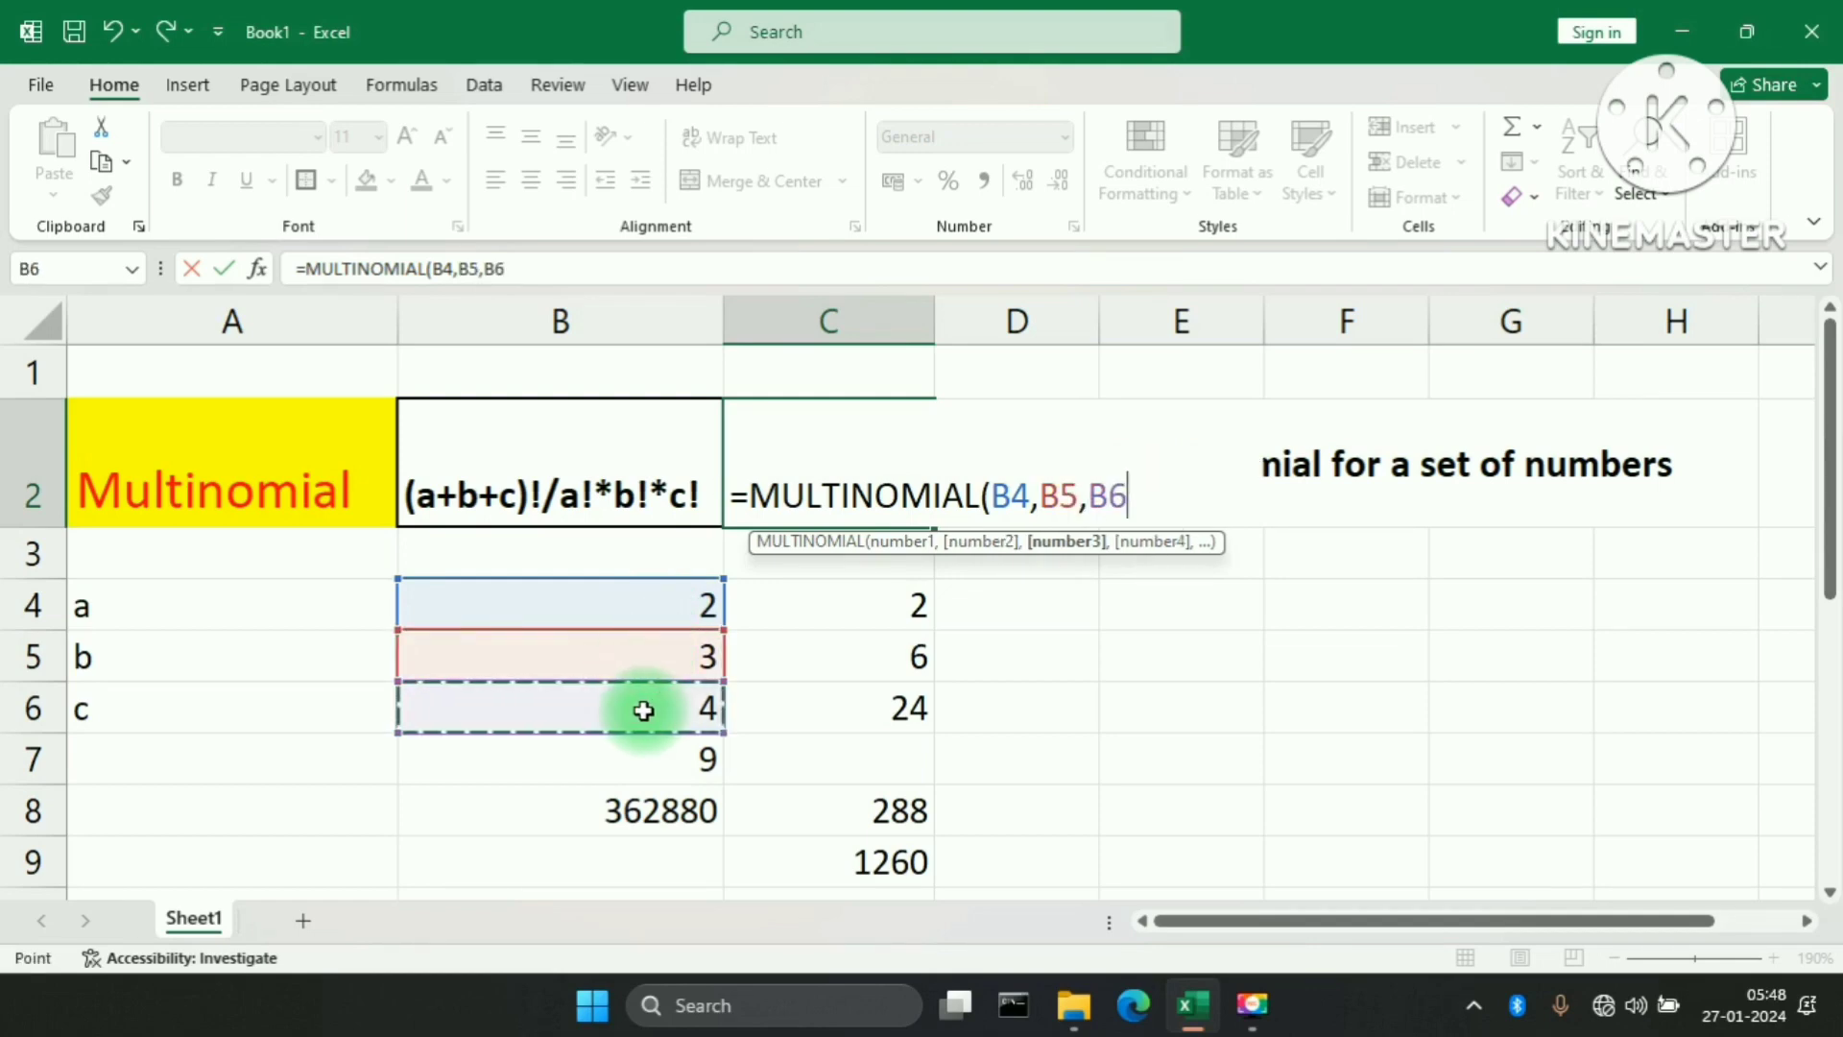
pyautogui.write(')')
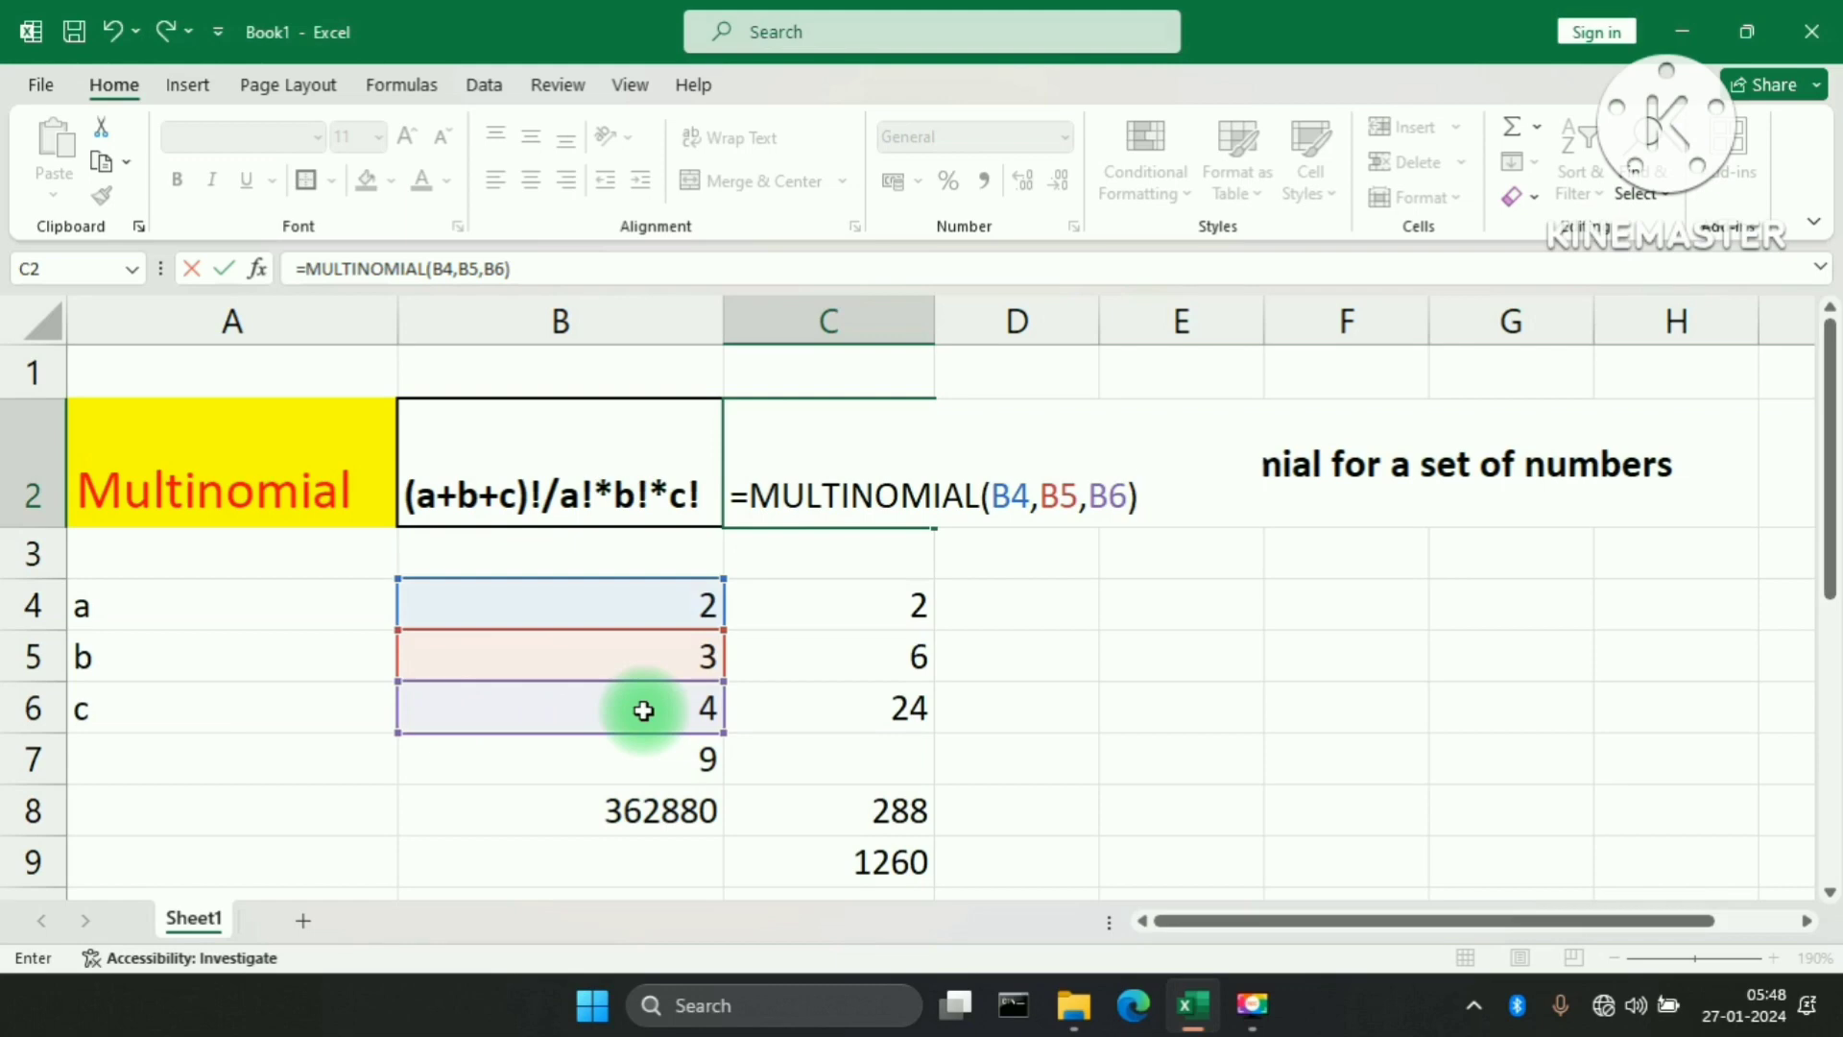
pyautogui.hotkey('ctrl', 'Return')
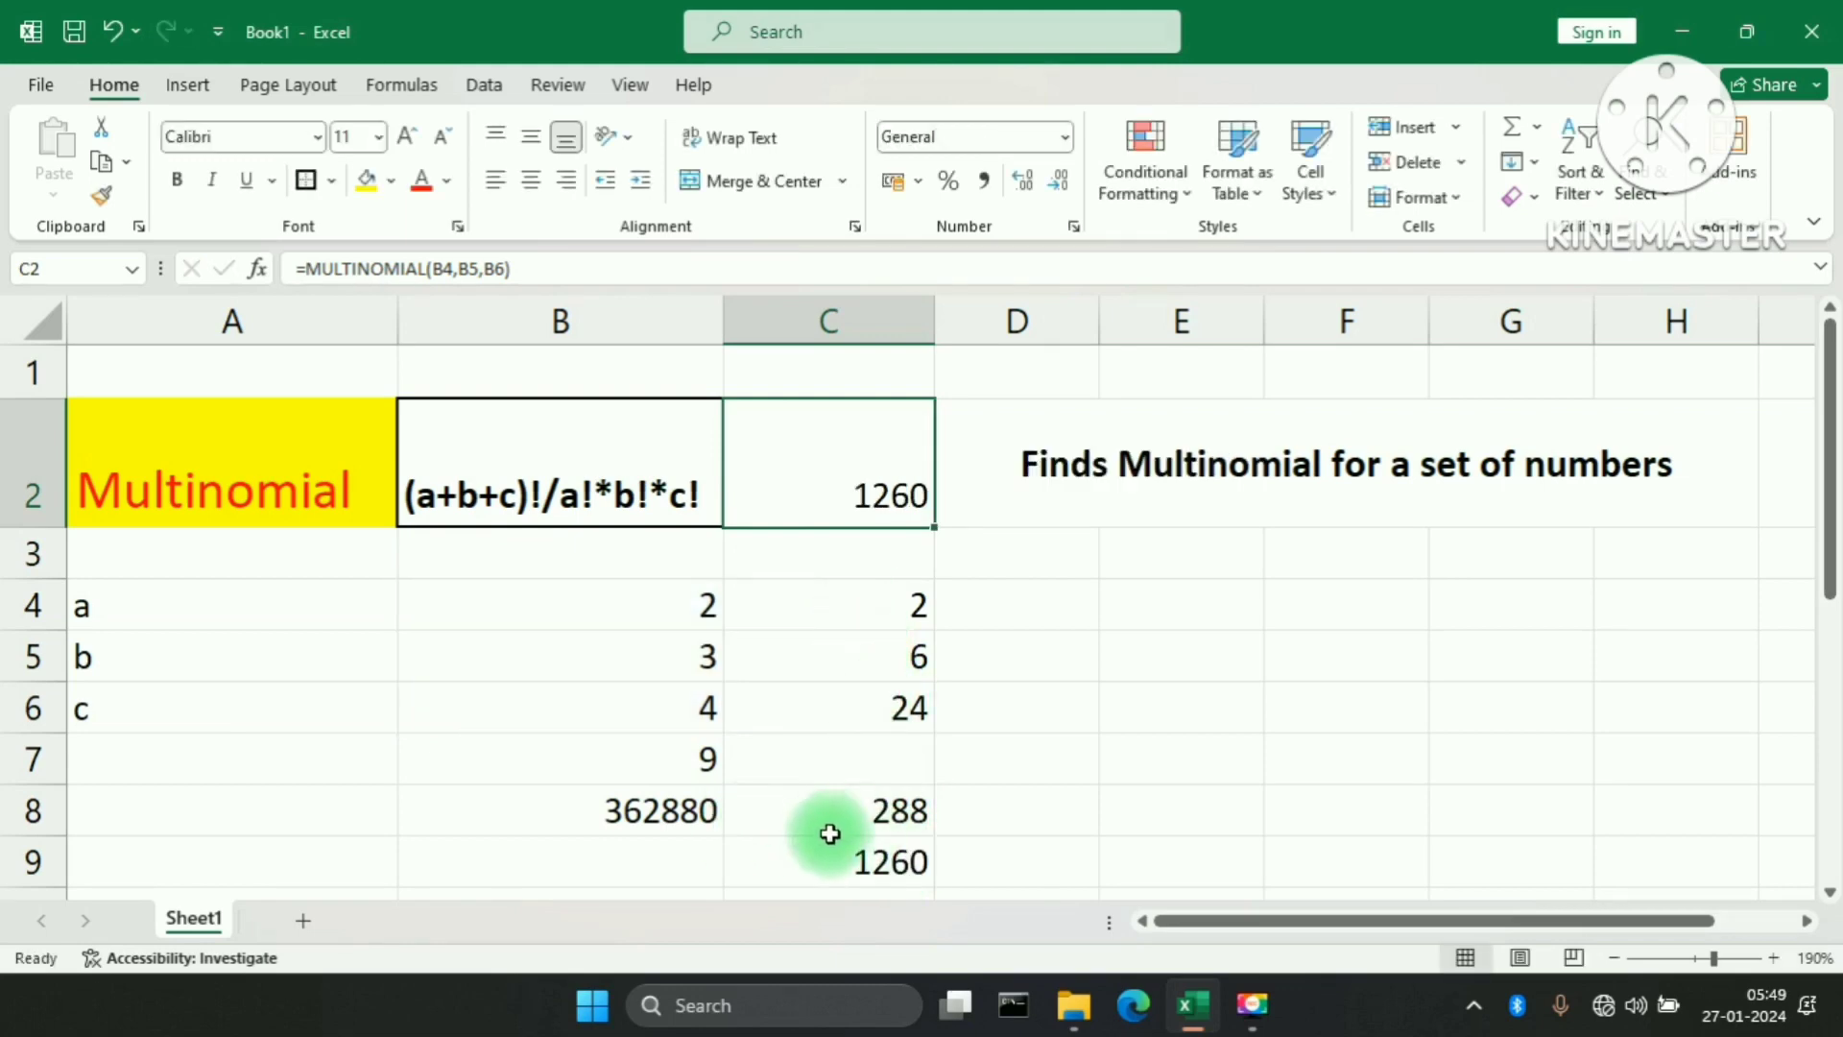
pyautogui.click(1011, 789)
pyautogui.click(1090, 638)
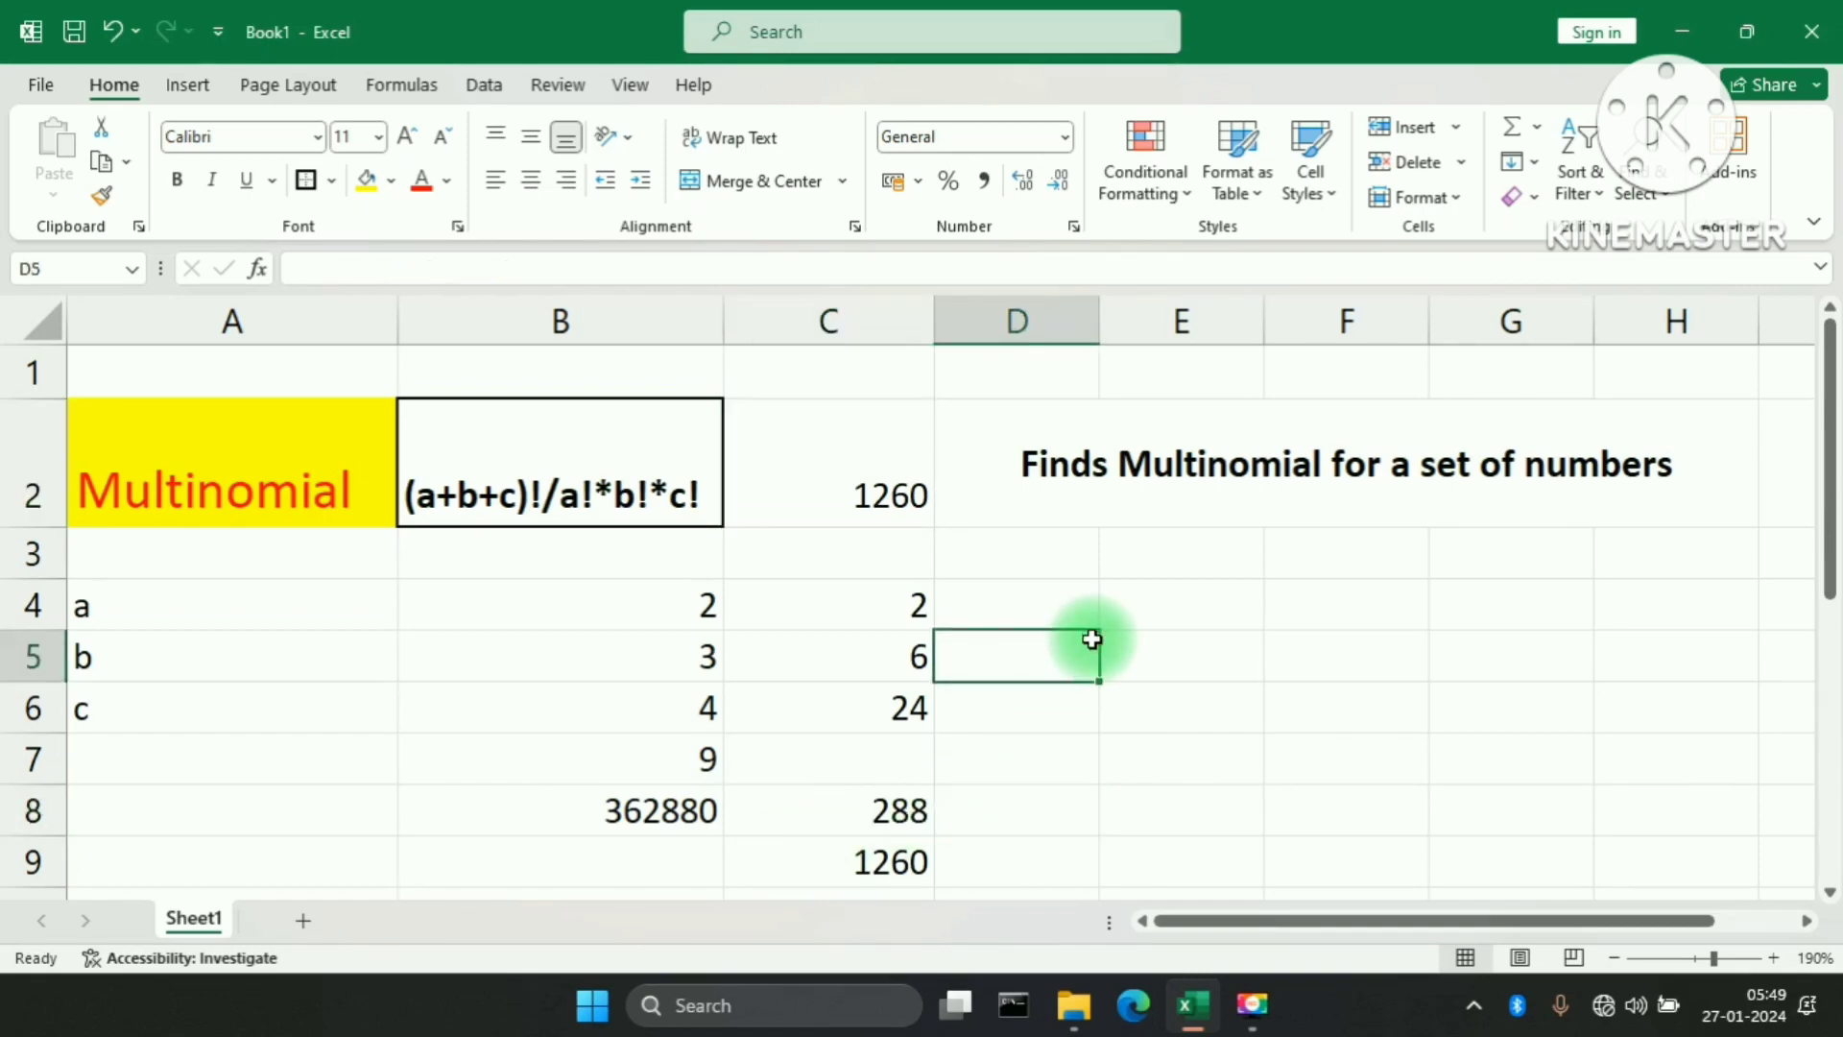
pyautogui.click(1191, 690)
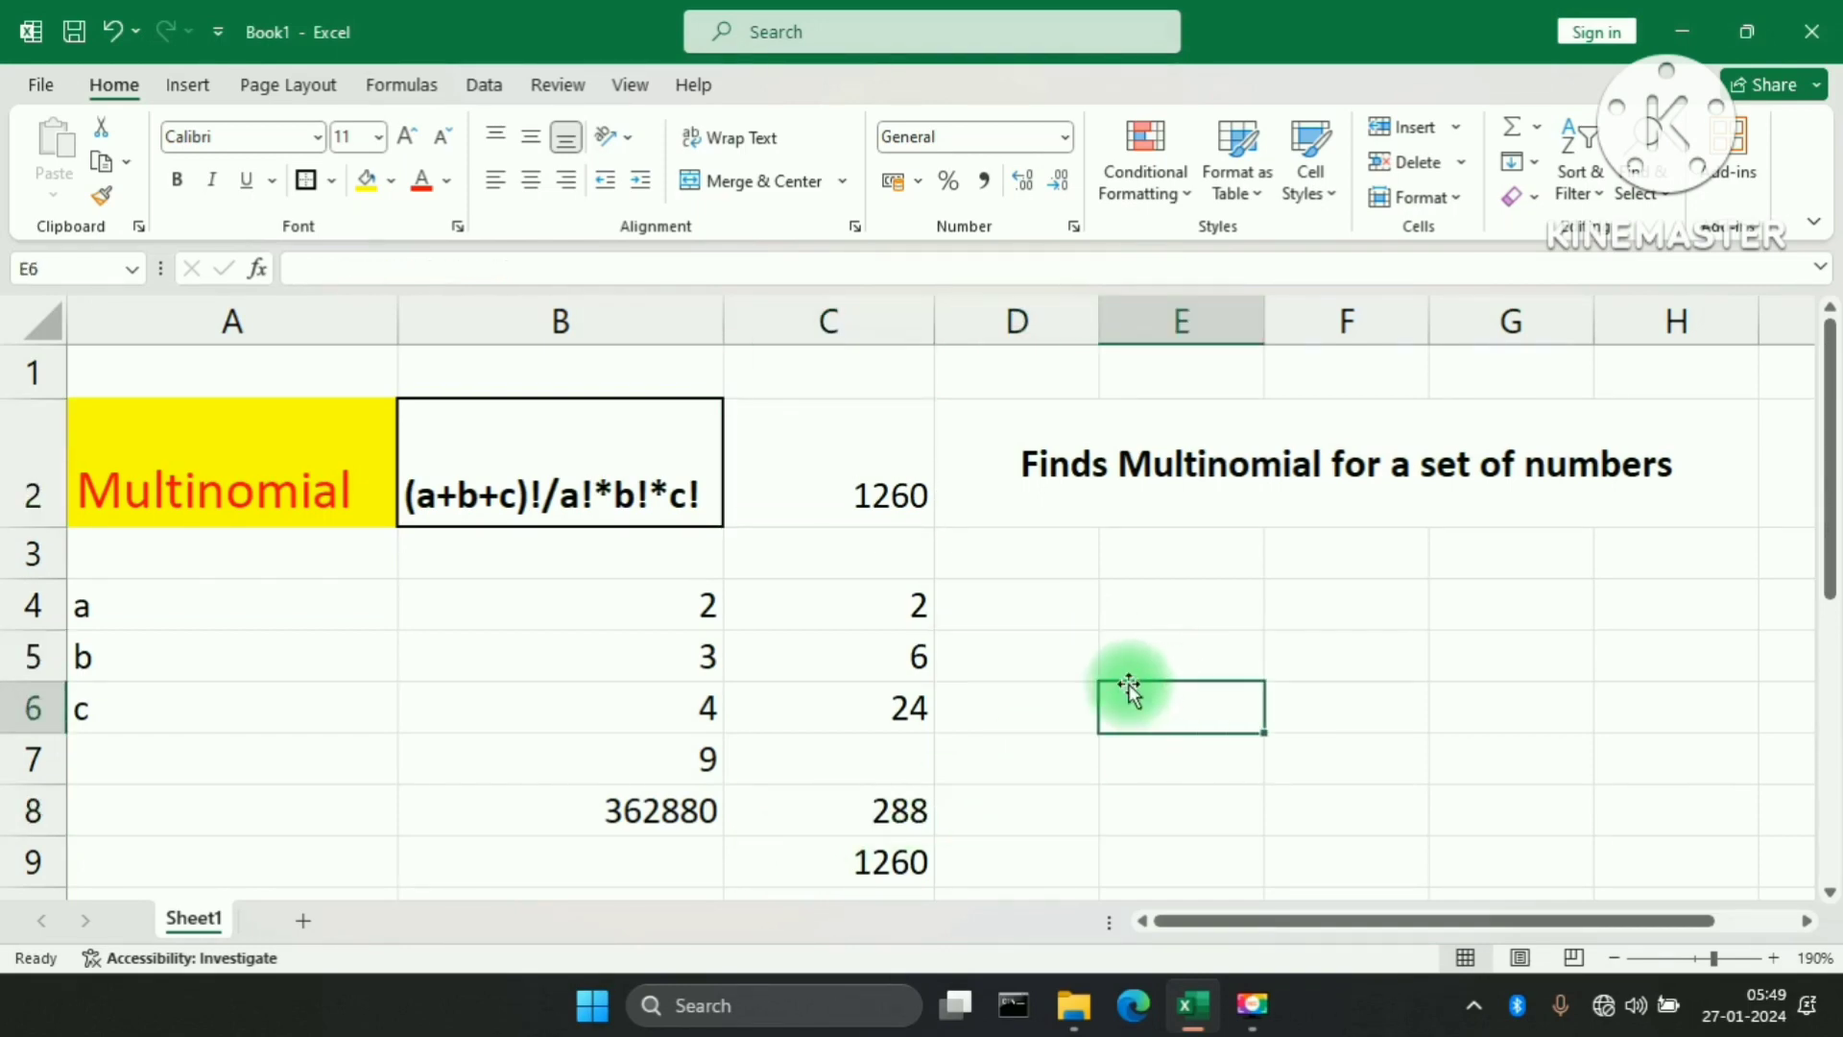
pyautogui.click(1131, 620)
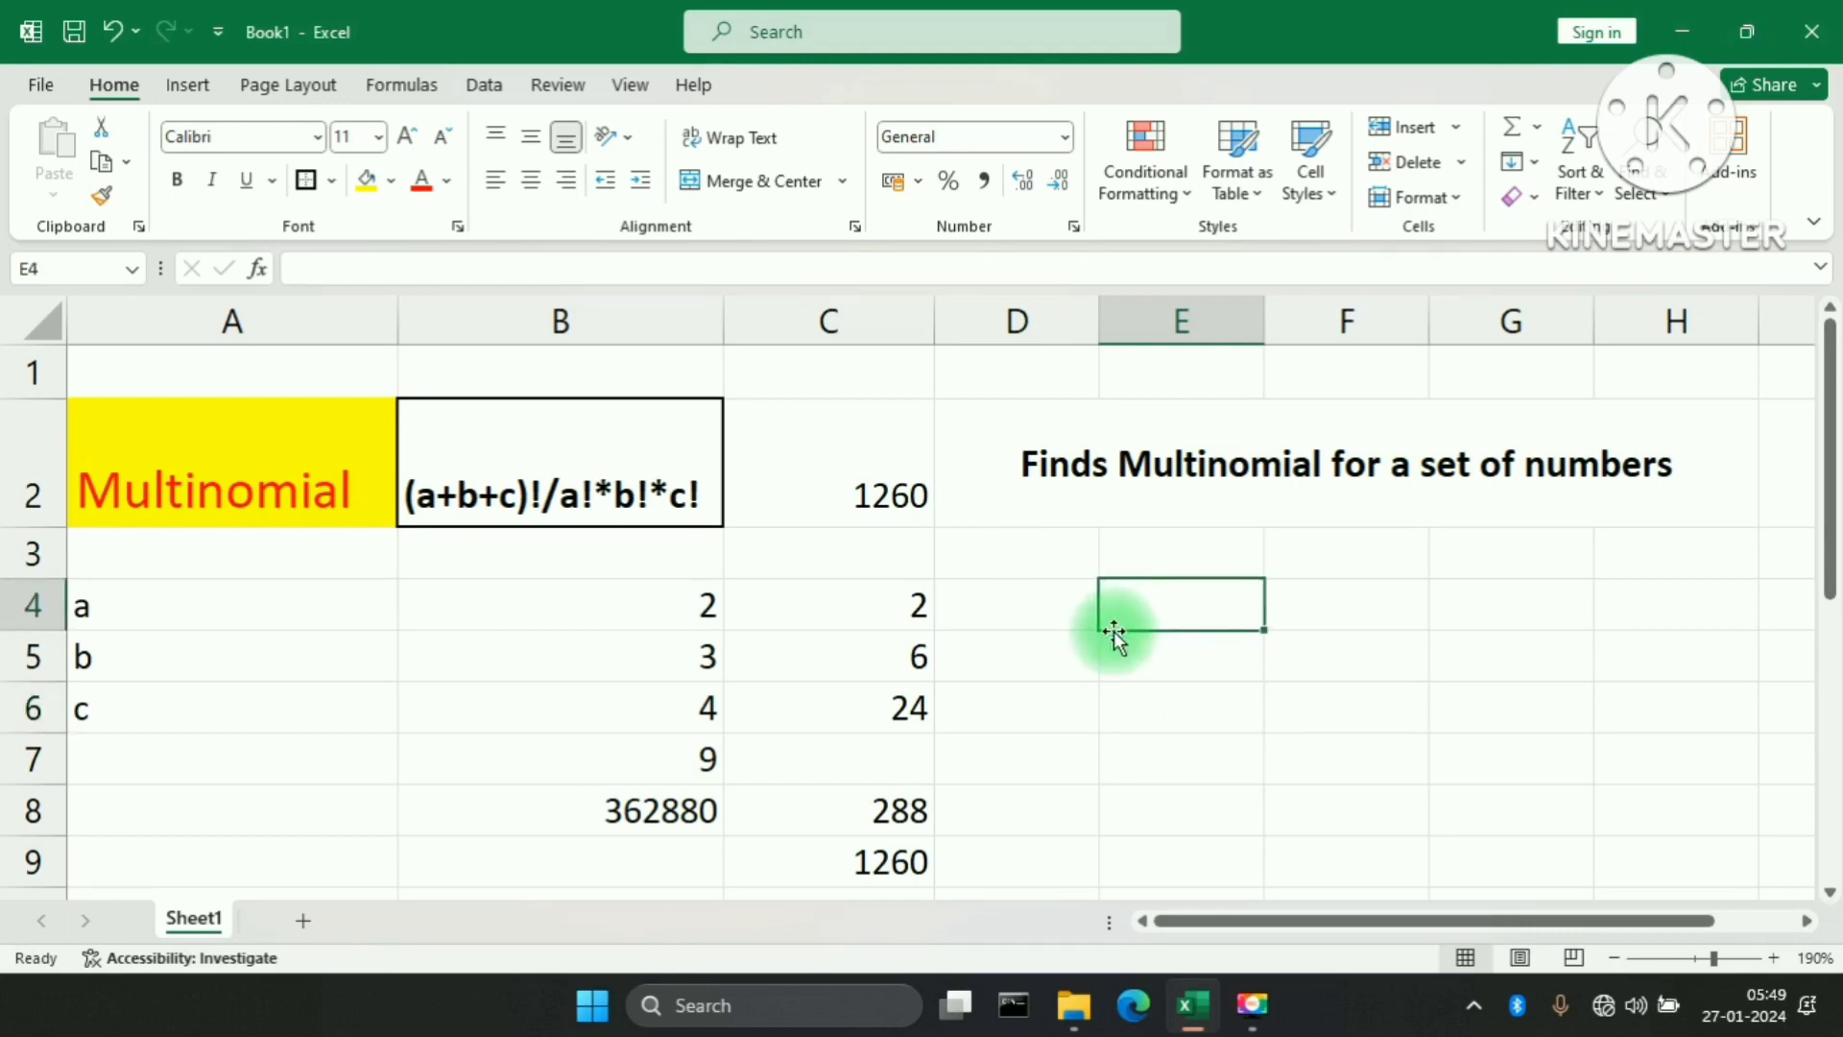
# - Merge and center cells E5:H7 into one orange-filled cell with middle vertical alignment
pyautogui.moveTo(1127, 650); pyautogui.dragTo(1597, 761)
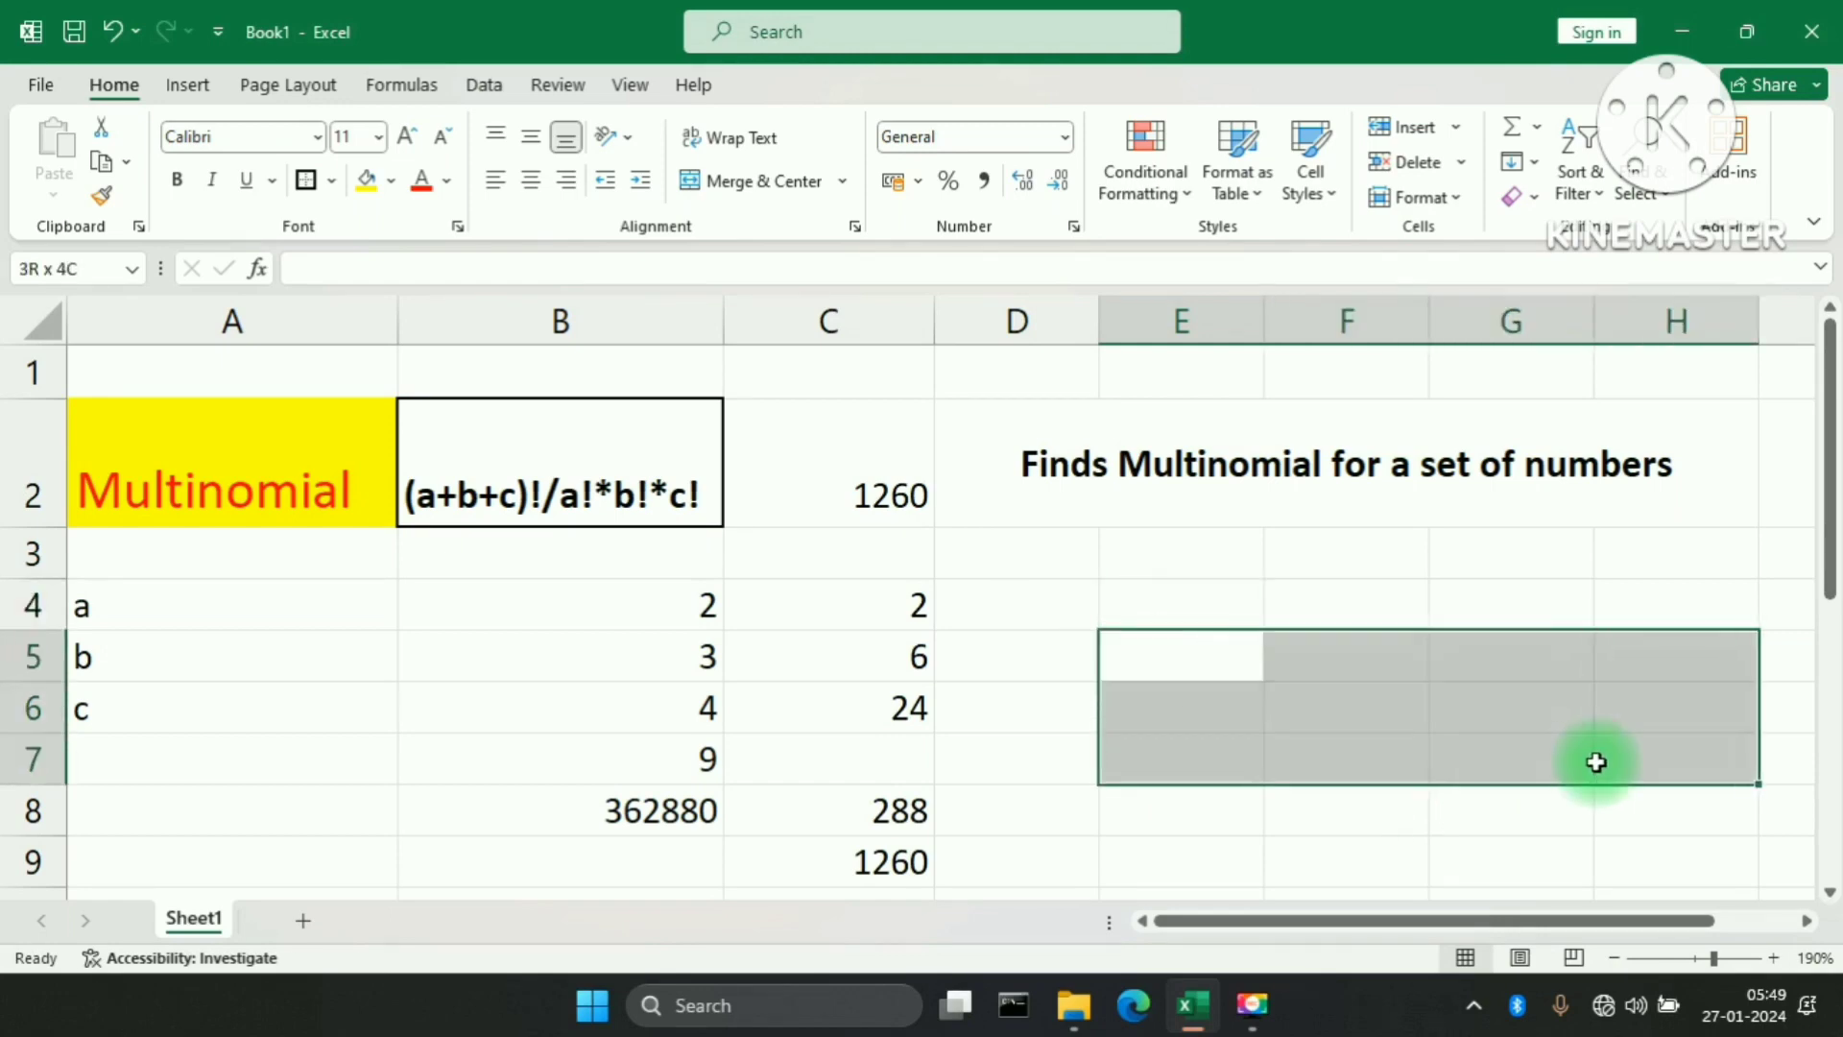
pyautogui.click(737, 187)
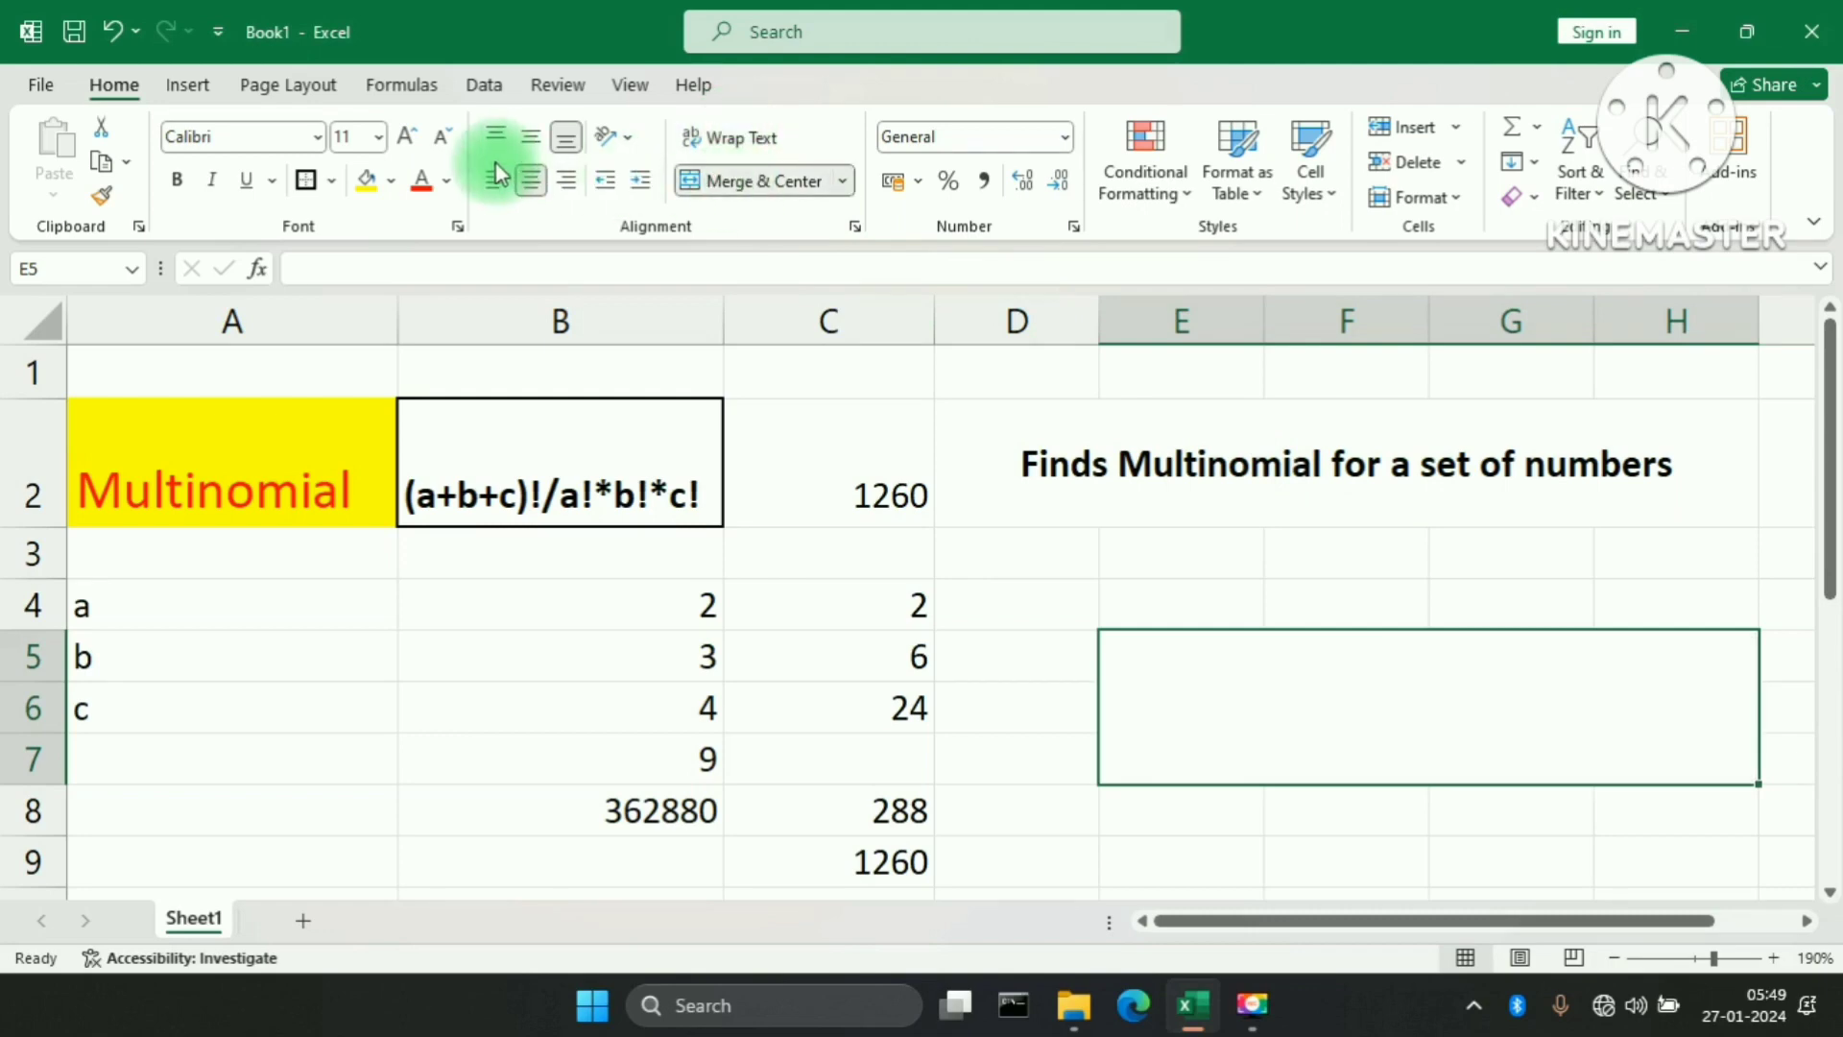
pyautogui.click(367, 180)
pyautogui.press('Escape')
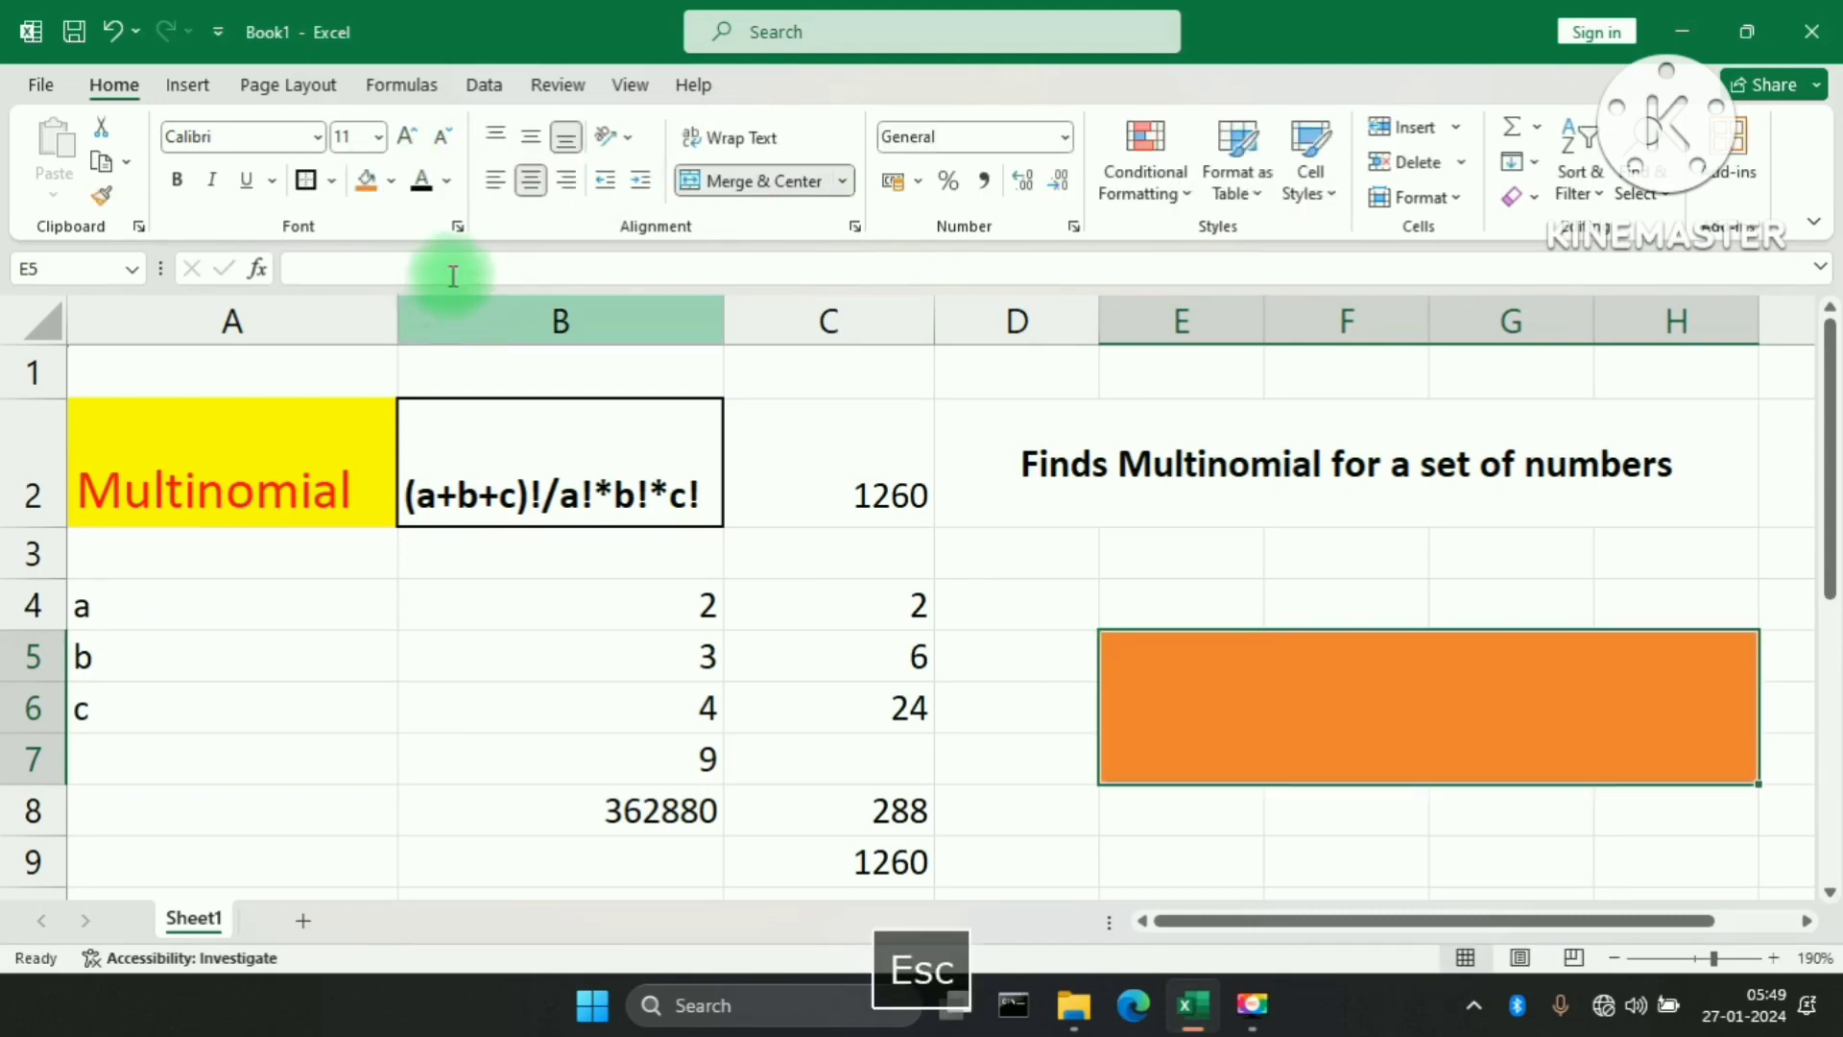
pyautogui.click(528, 146)
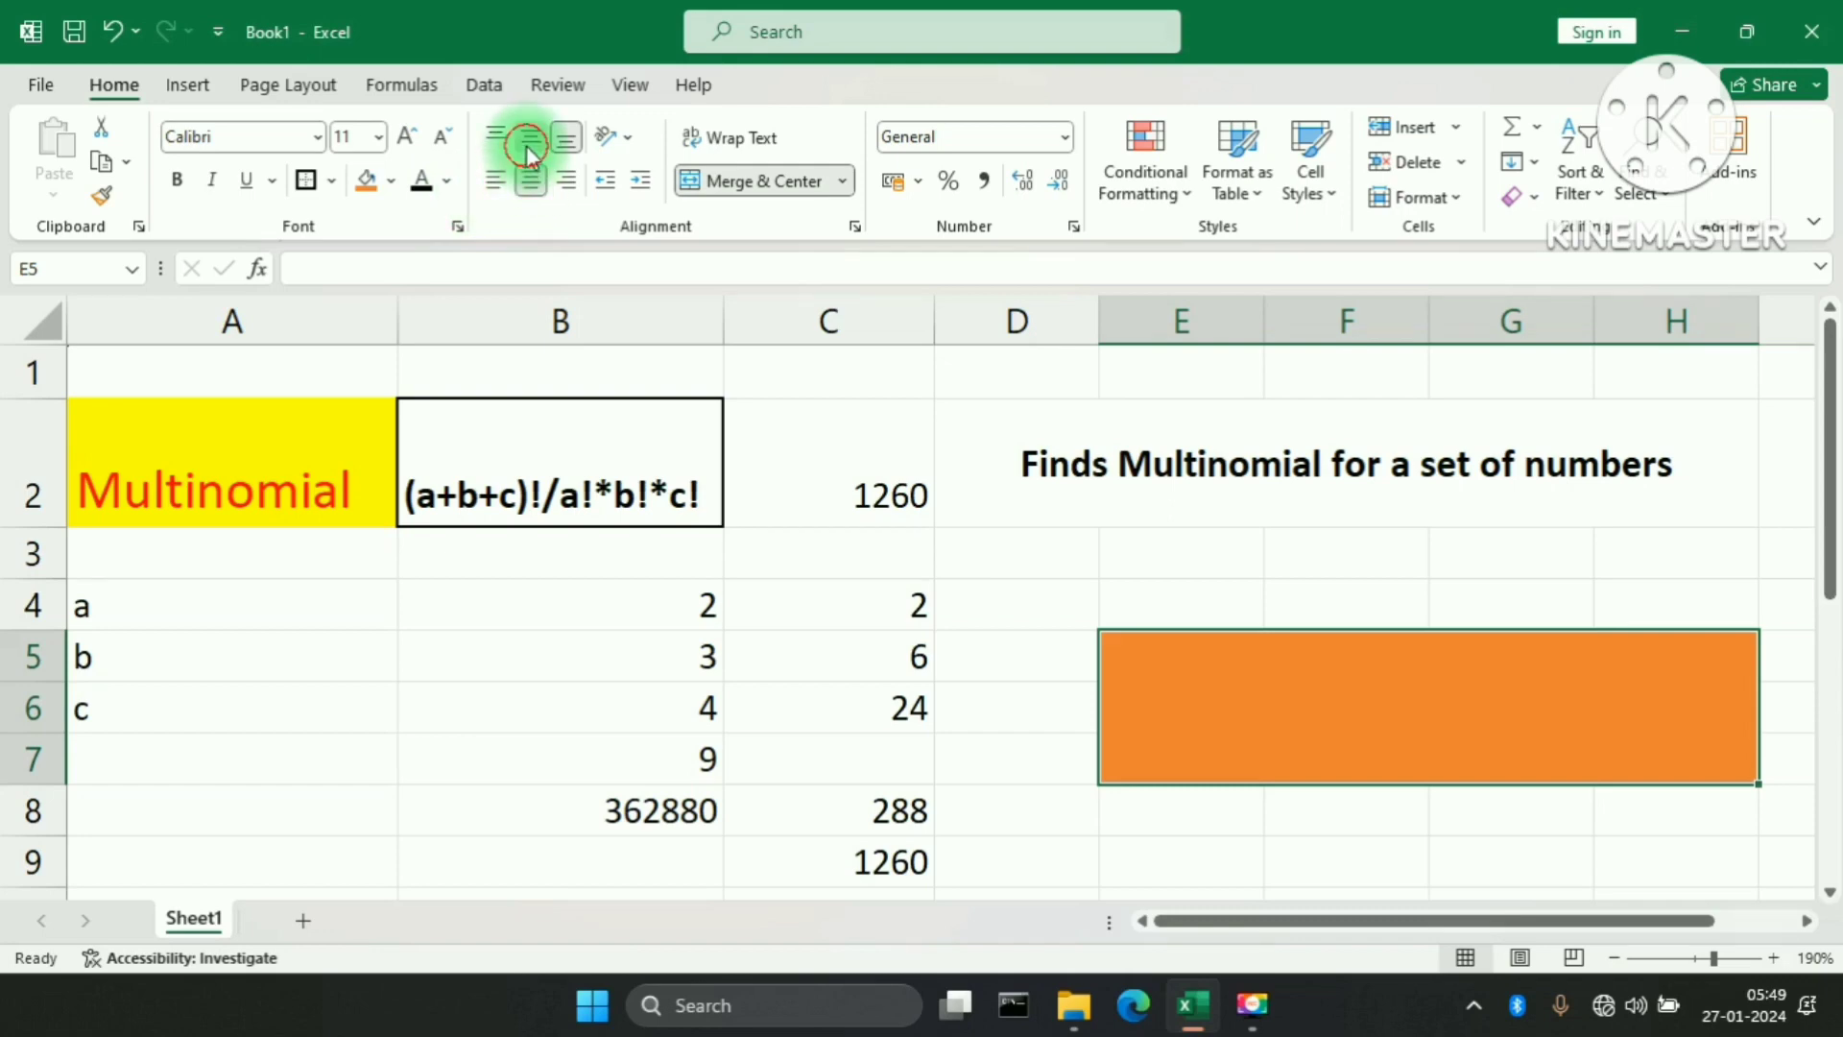
# - Enter the text "Thankyou for watching this video till end." in the merged orange cell
pyautogui.write('Th')
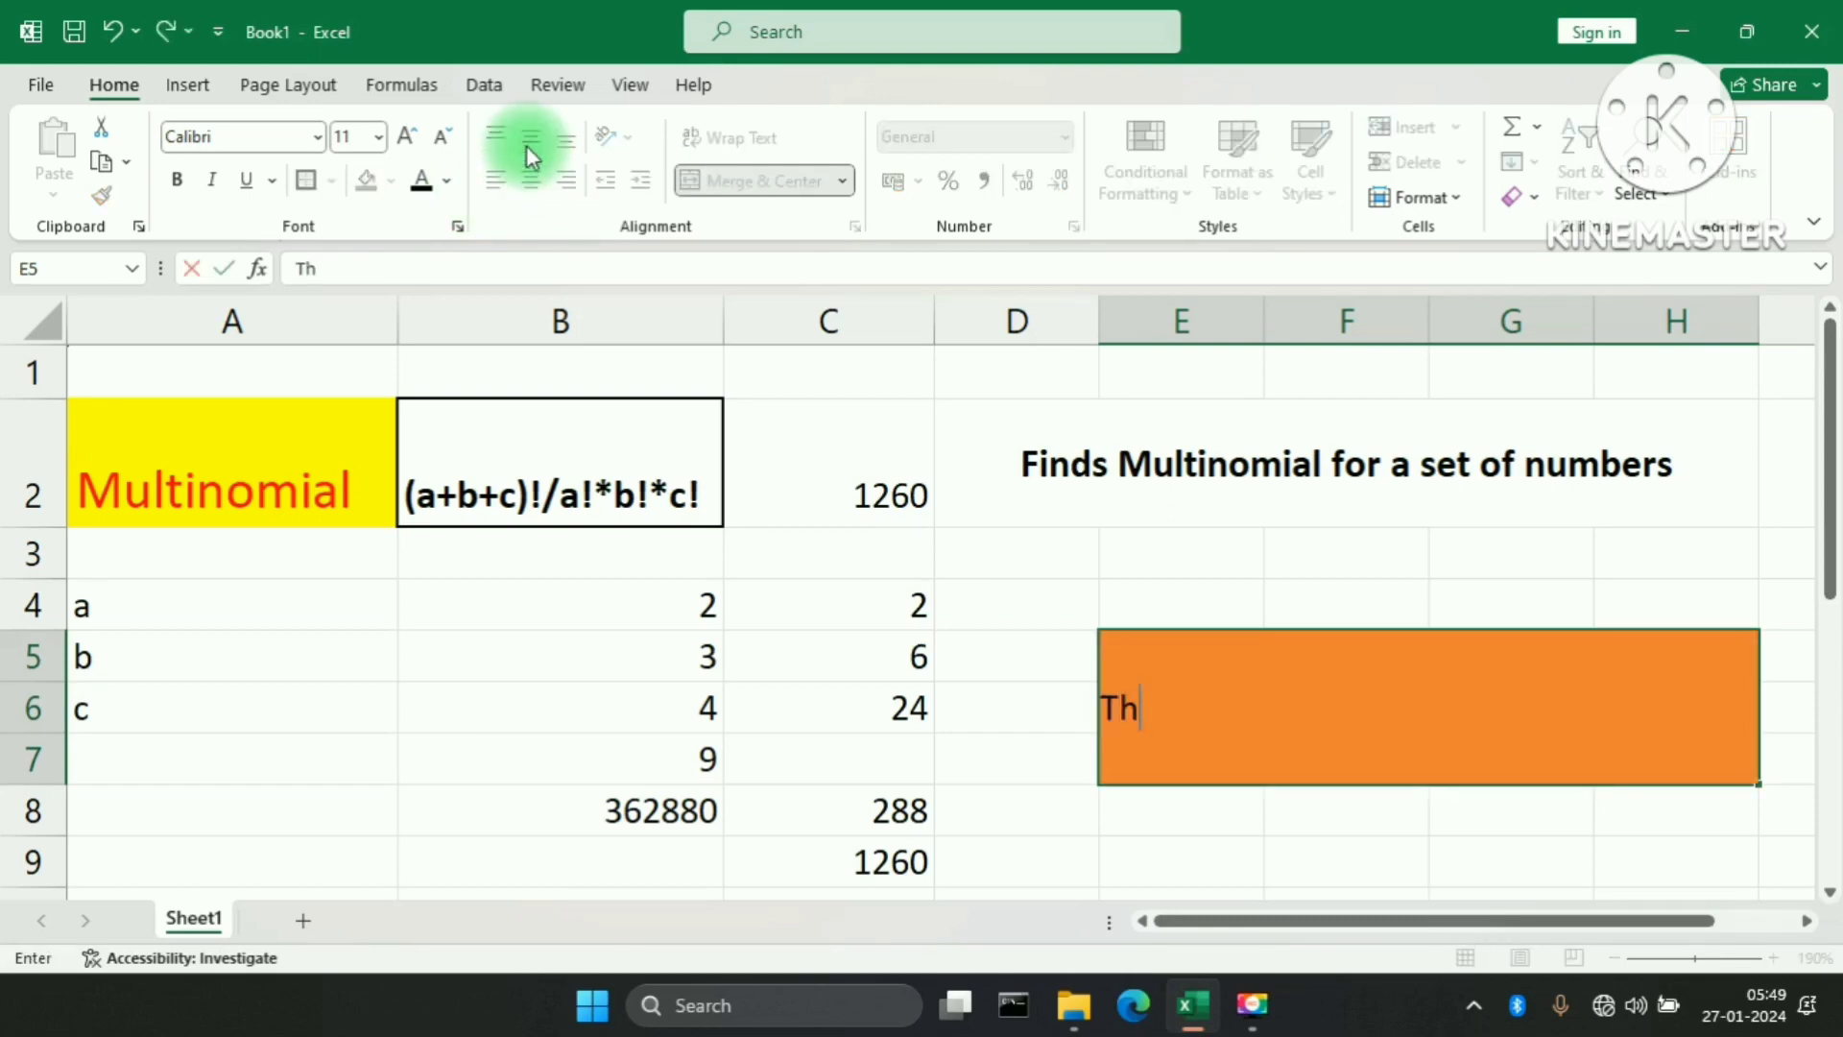
pyautogui.write('ankyou for wat')
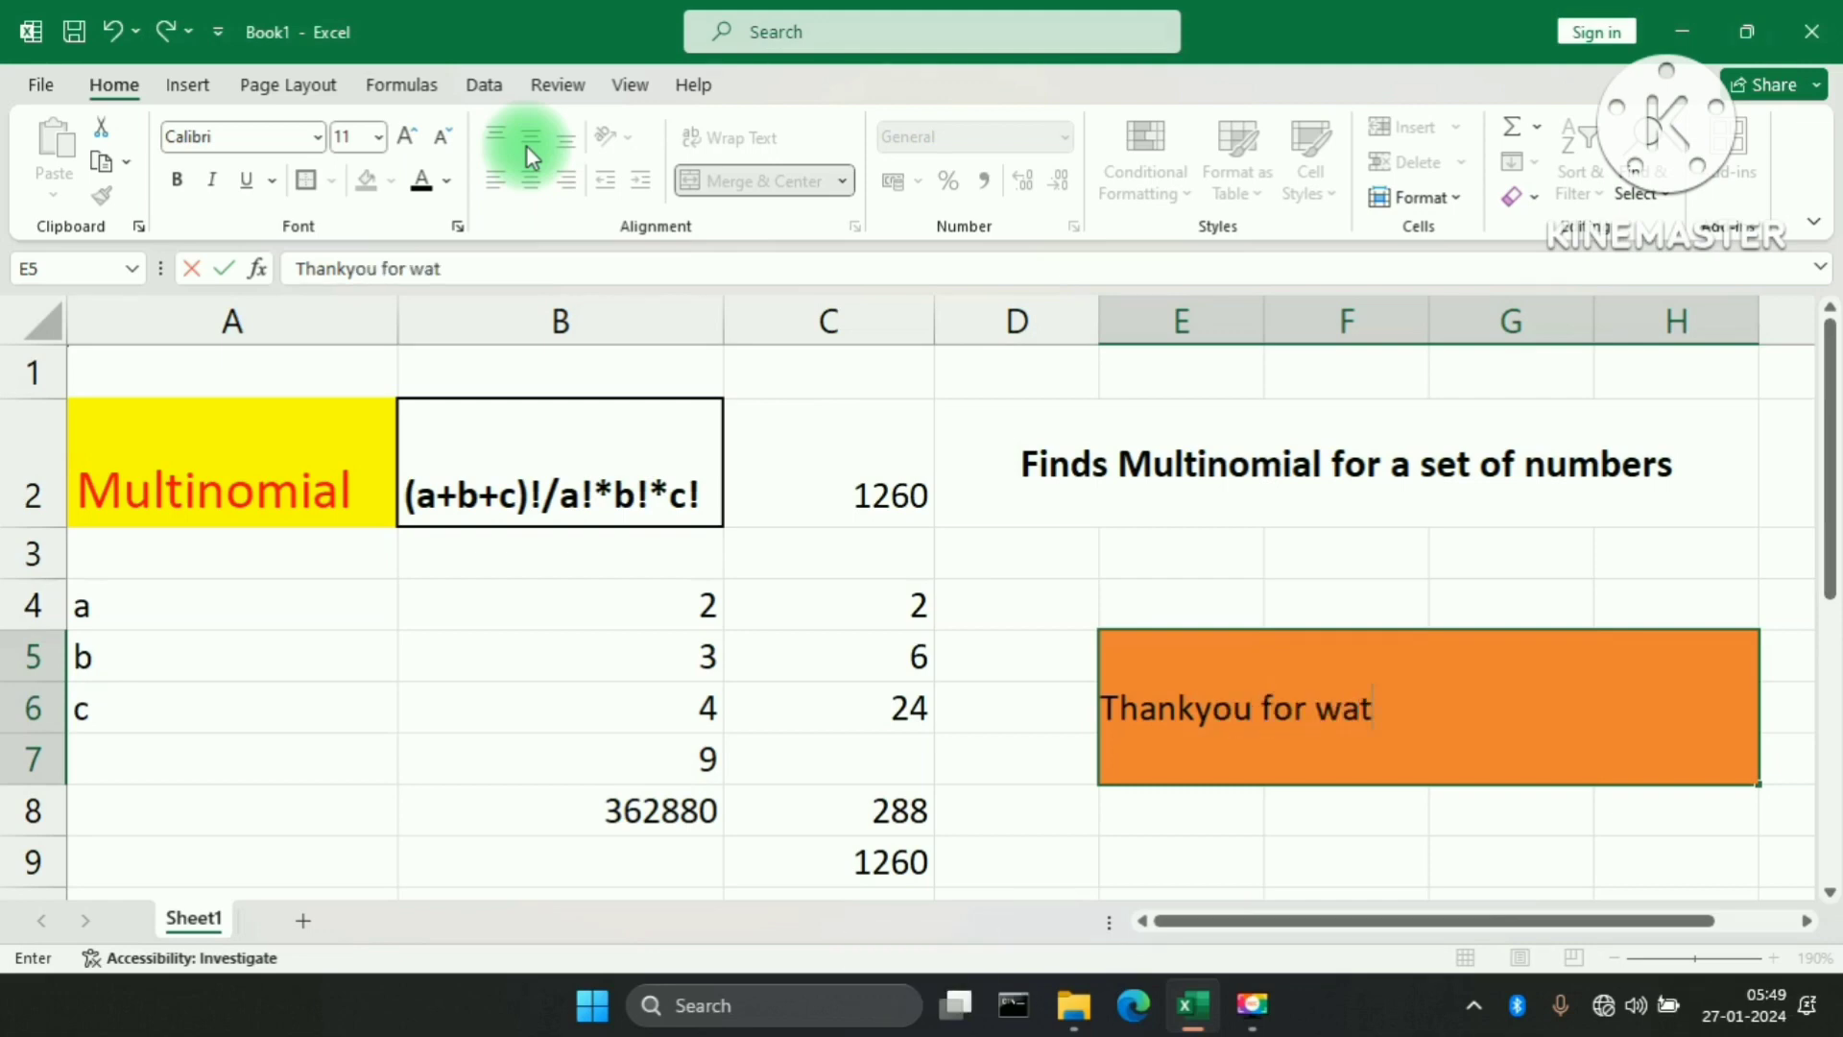
pyautogui.write('ching thi')
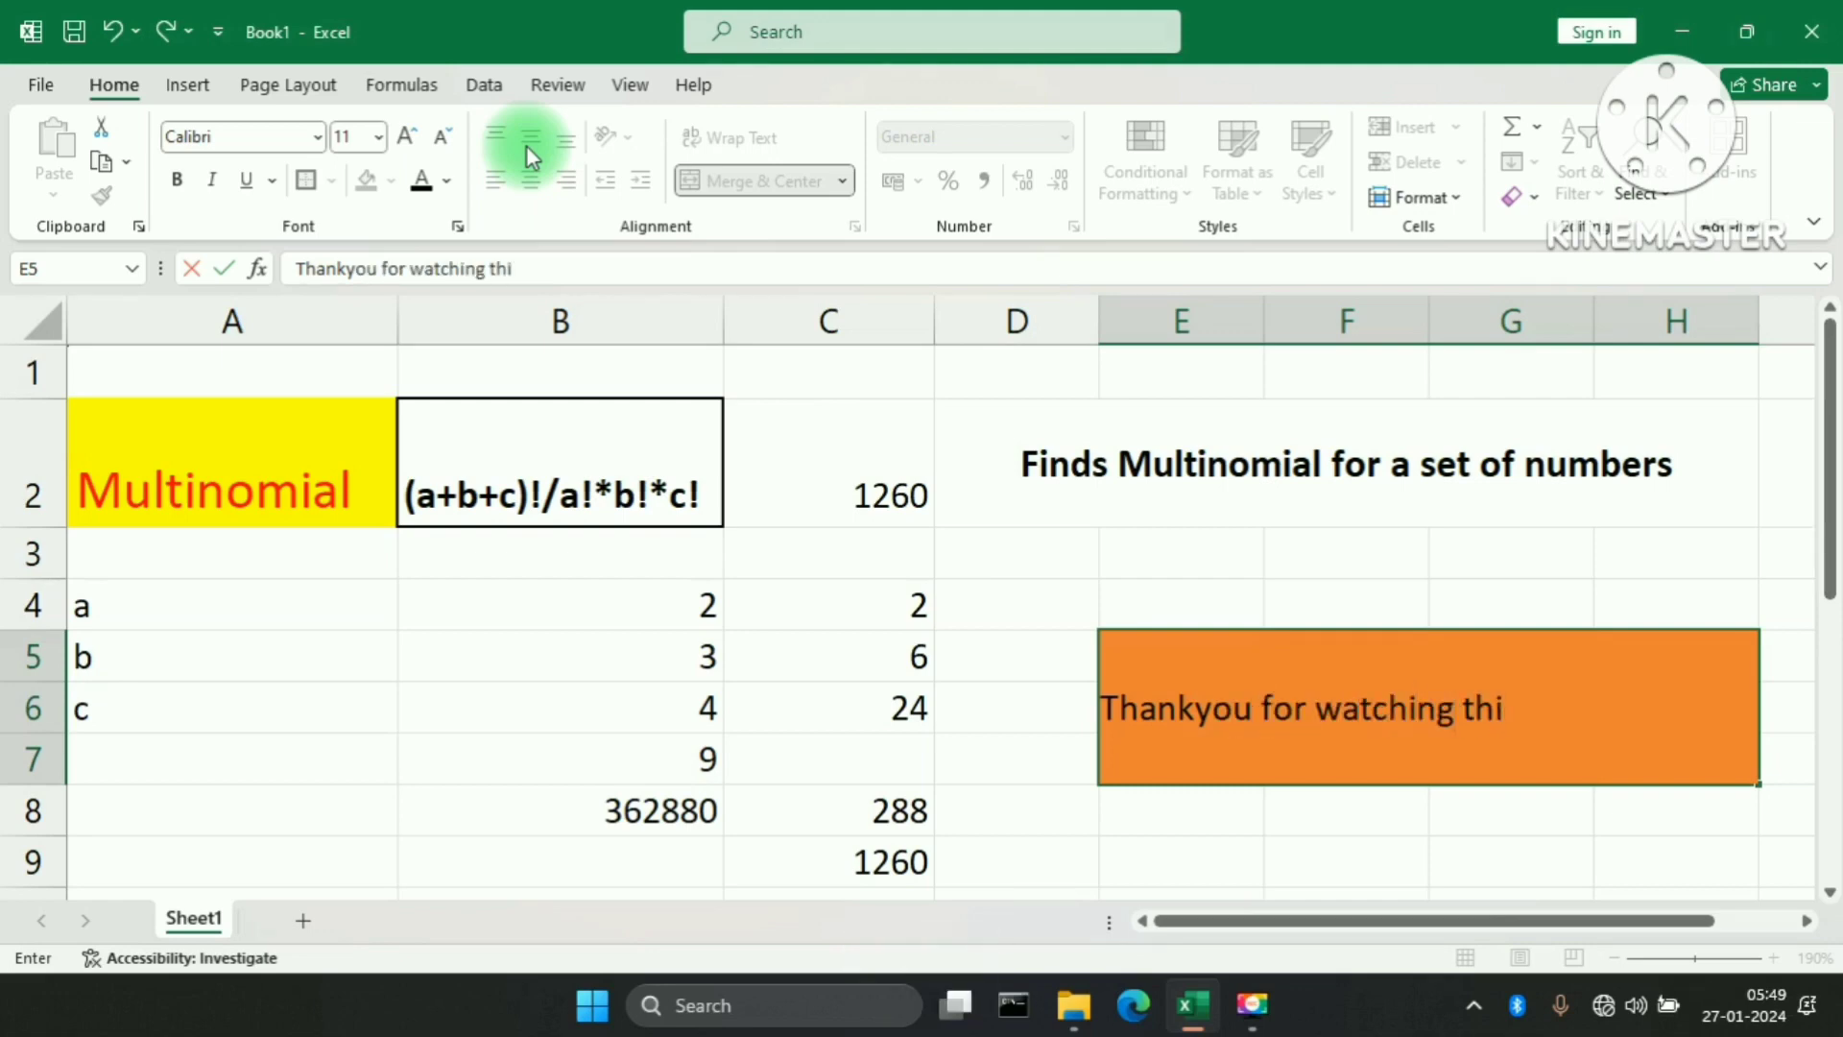
pyautogui.write('s video')
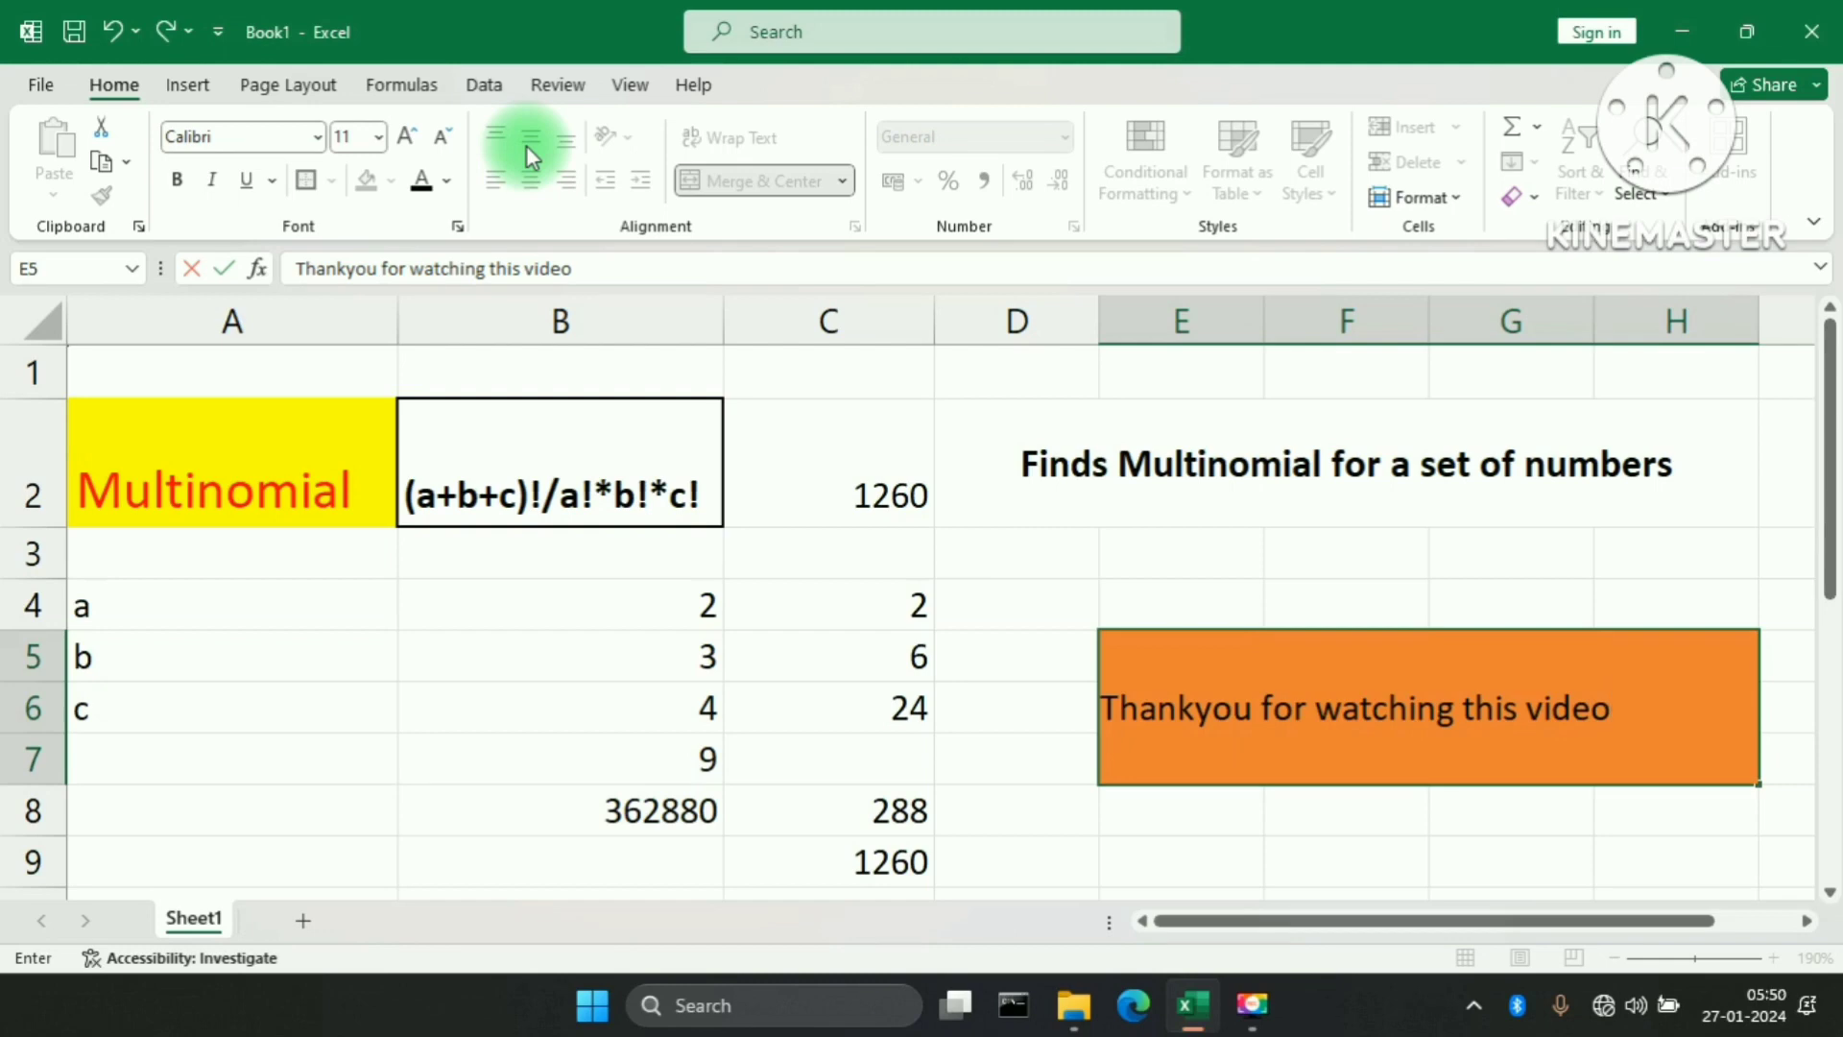
pyautogui.write(' till end.')
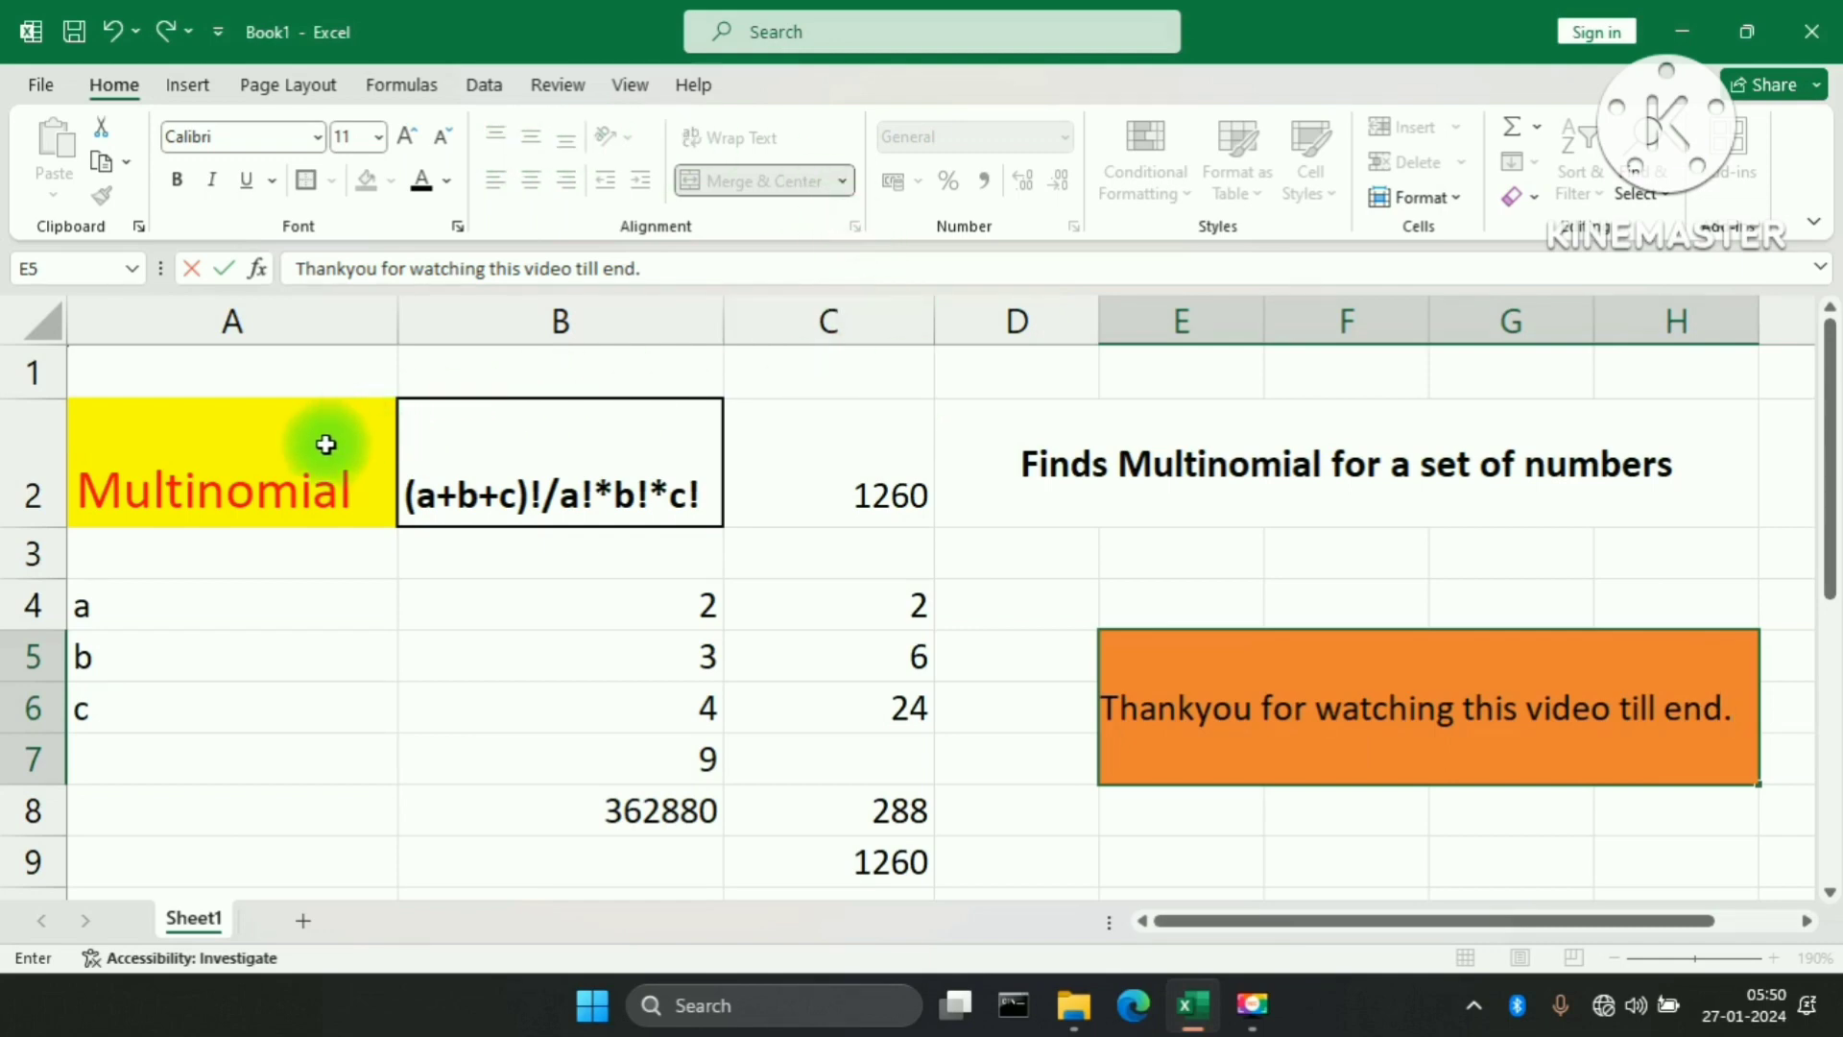
pyautogui.click(361, 422)
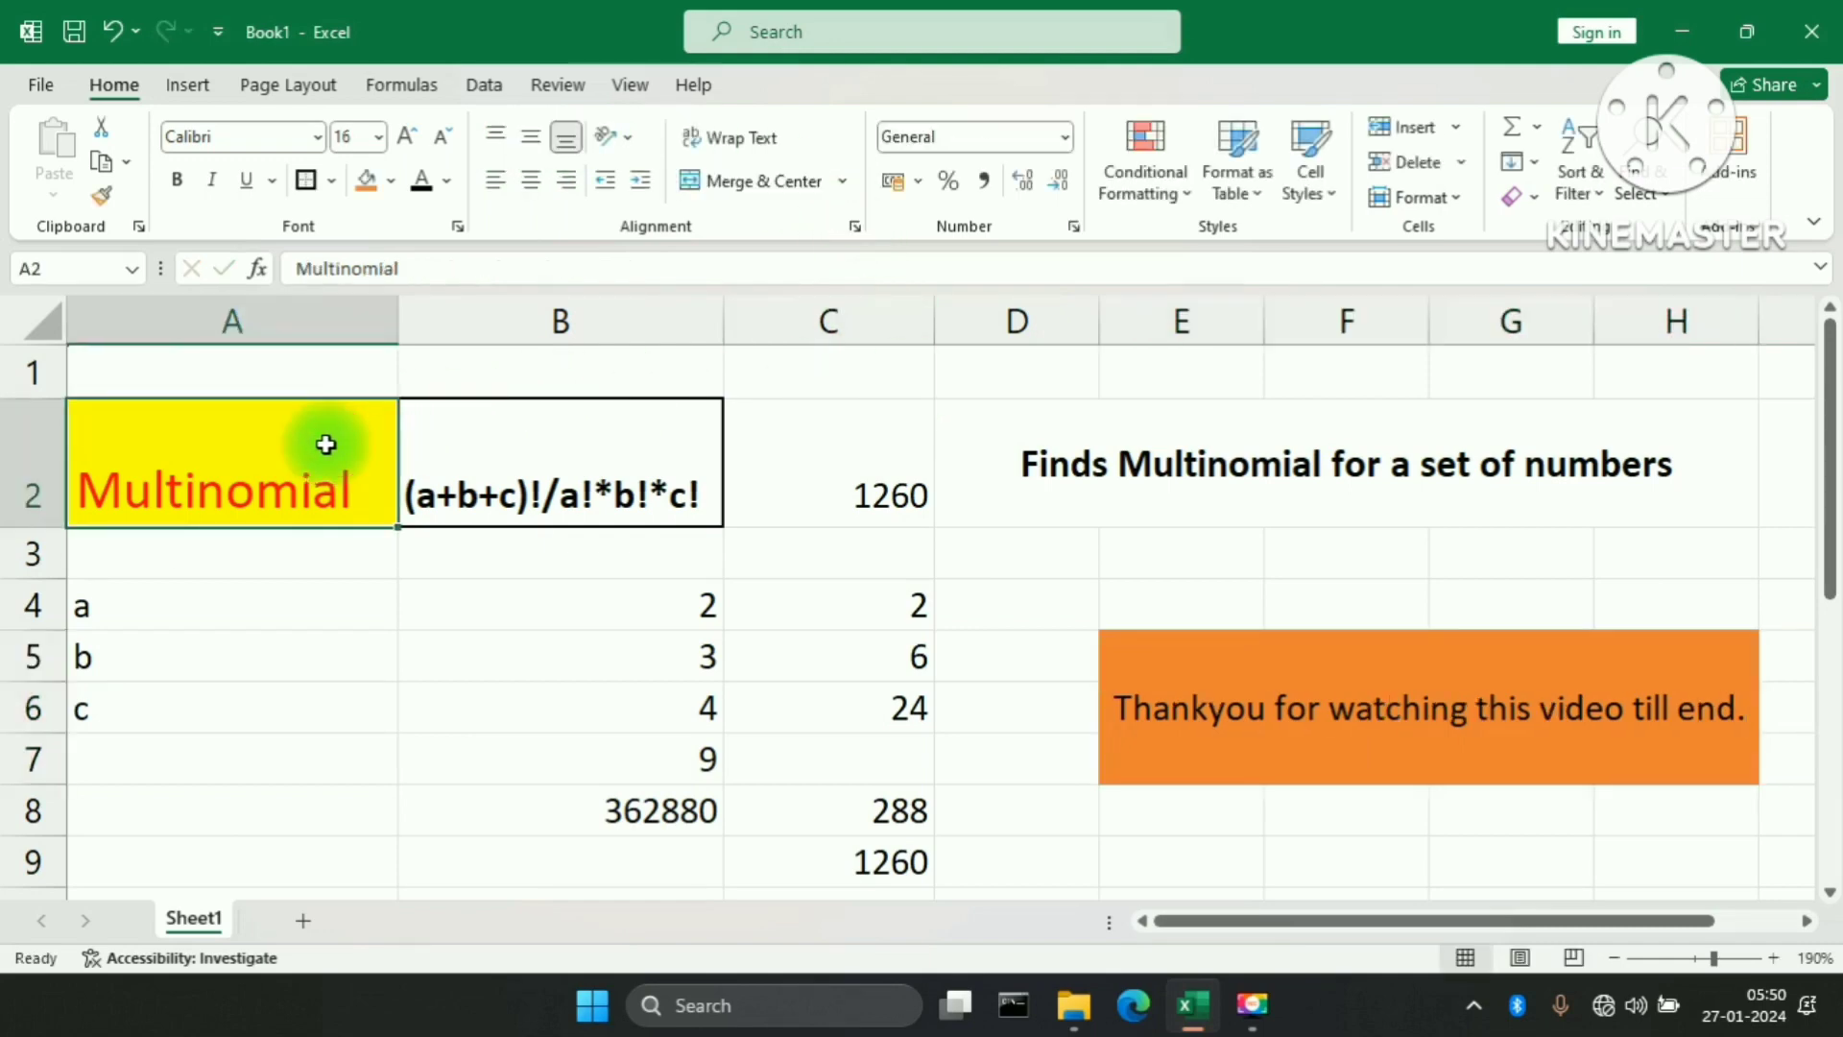
pyautogui.click(1049, 868)
pyautogui.moveTo(1234, 839); pyautogui.dragTo(1498, 841)
pyautogui.click(1271, 839)
pyautogui.click(1123, 831)
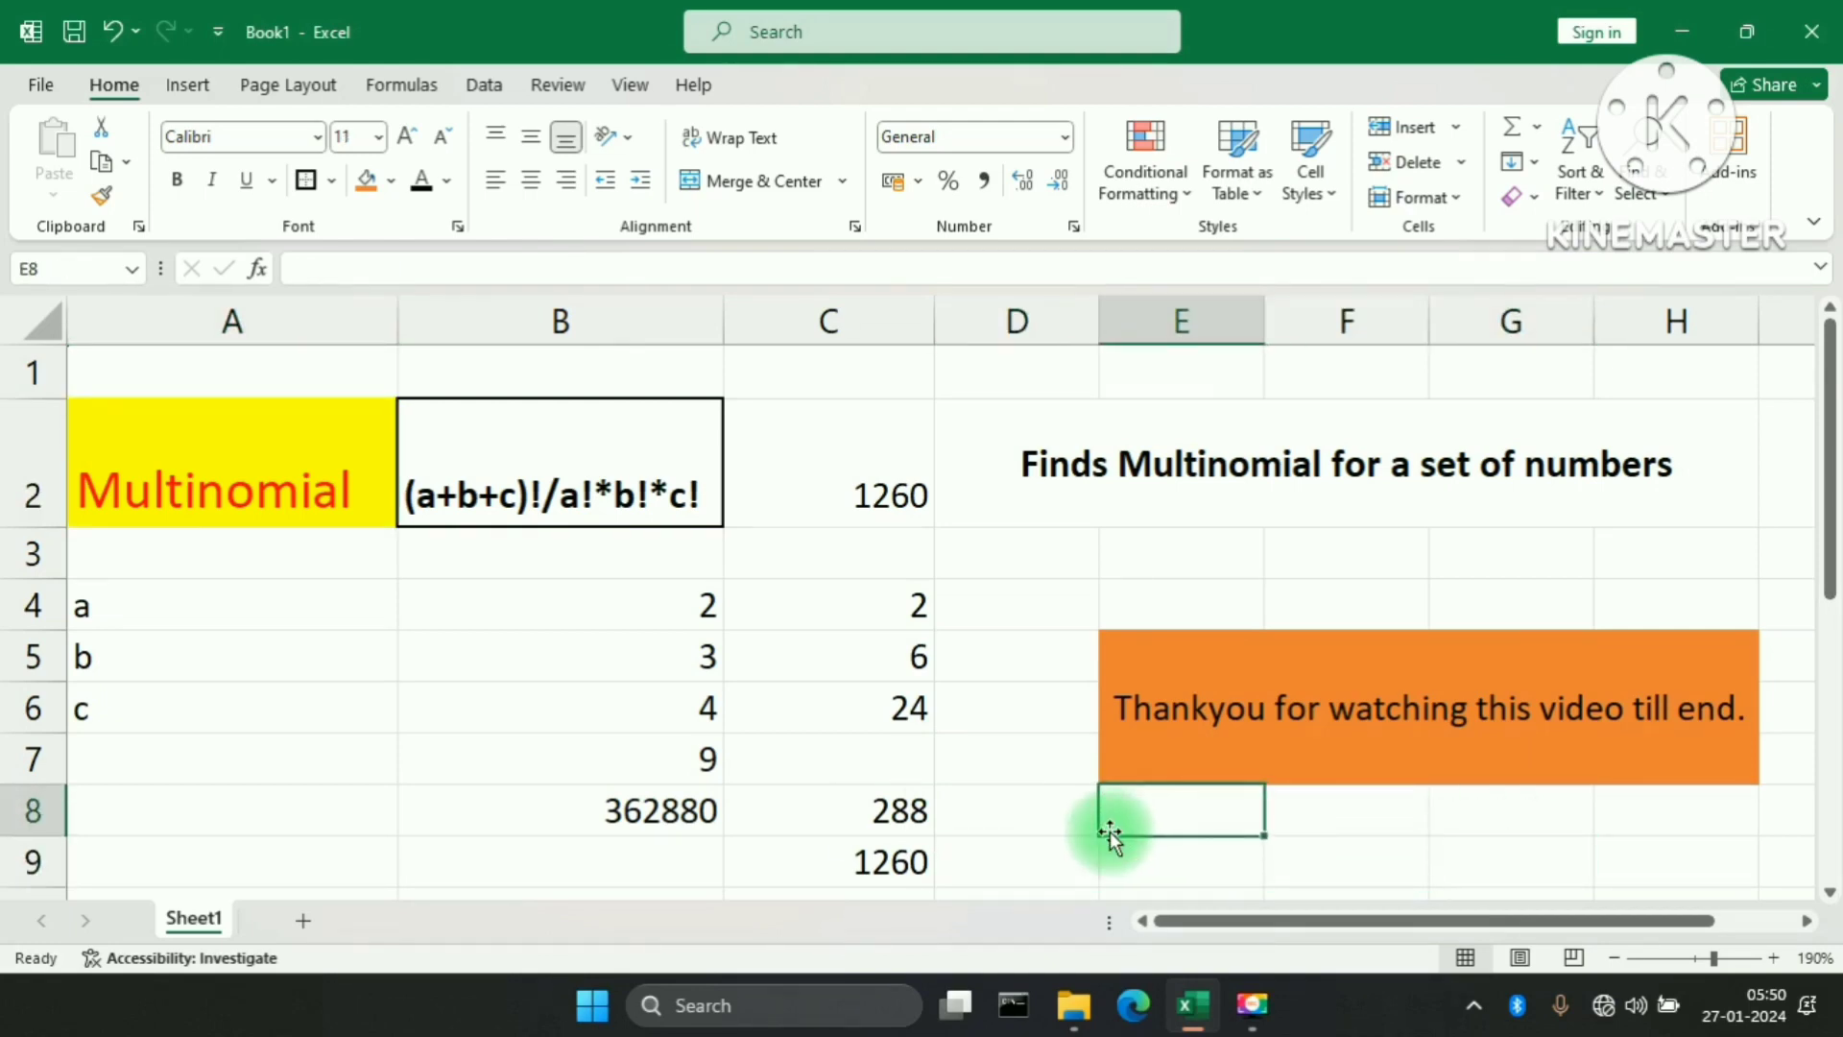